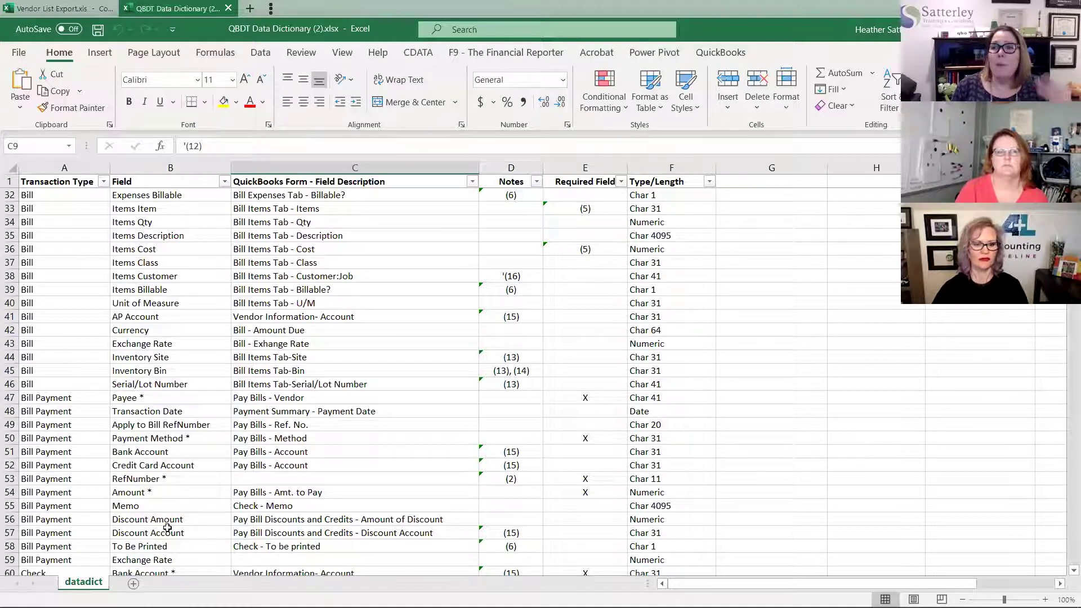
# Step: Examine the data dictionary's Bill Payment RefNumber field and the Check and Credit Card Charge field rows below it
pyautogui.click(138, 479)
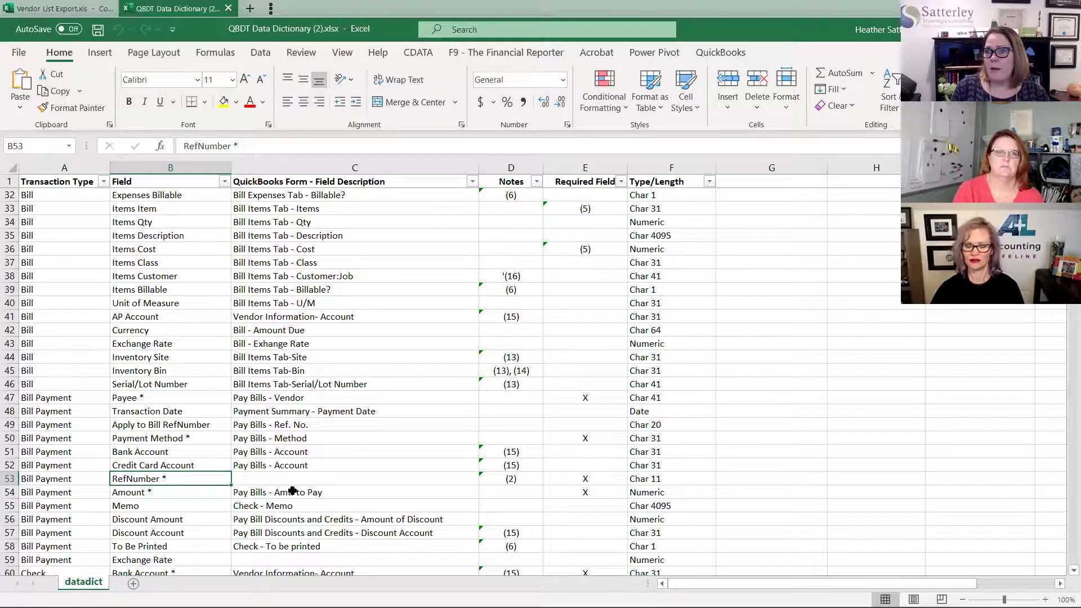
pyautogui.scroll(-10, 290, 490)
pyautogui.scroll(-7, 292, 491)
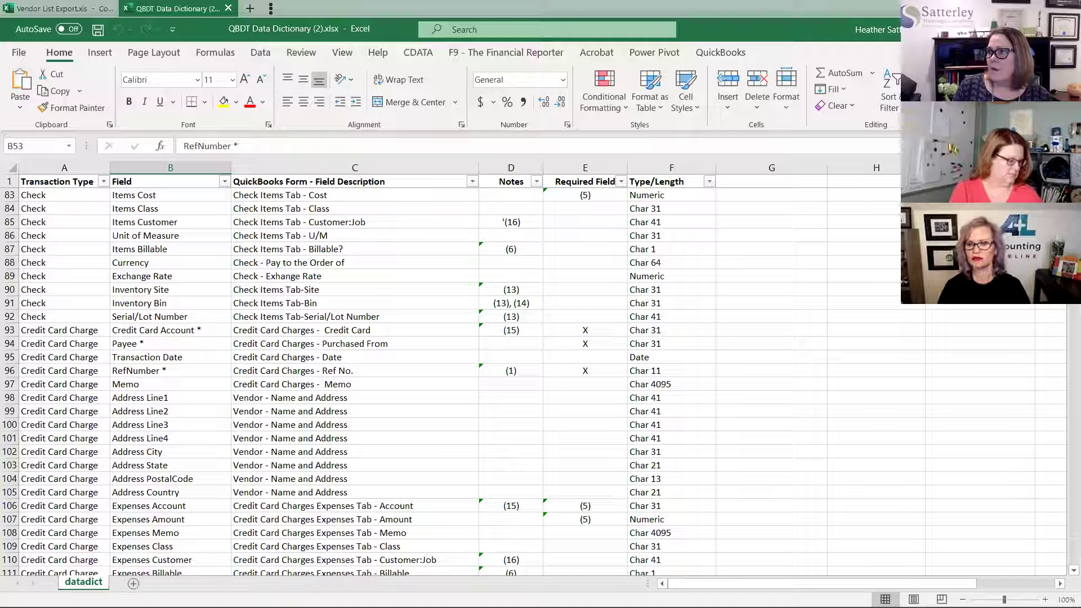
# Step: Switch to the PowerPoint slide show, open its Online Data Dictionary article, and follow the article's link to the dictionary documentation
pyautogui.hotkey('alt', 'Tab')
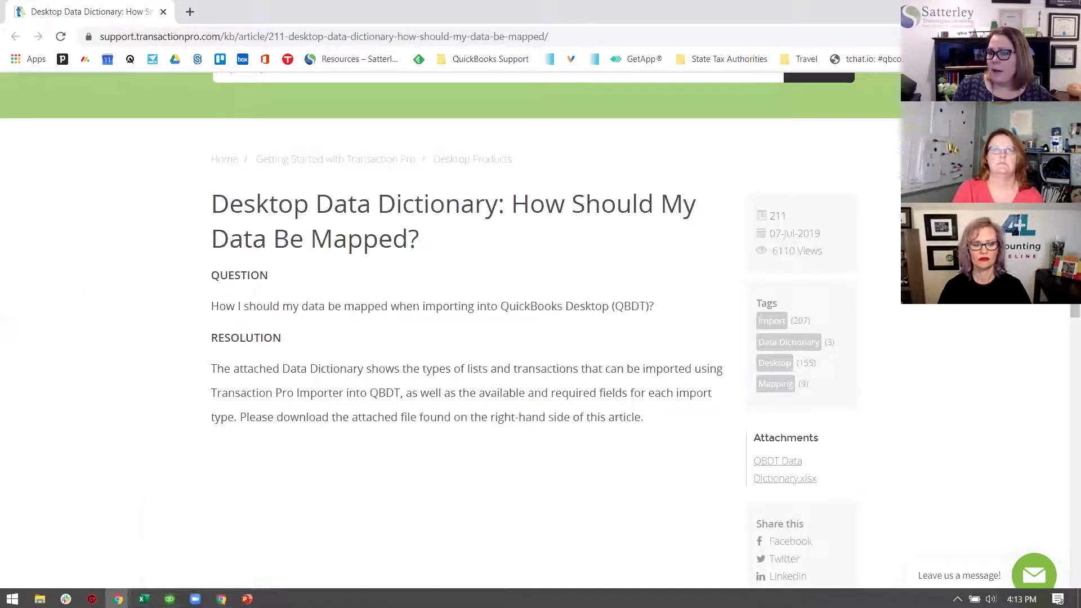
pyautogui.moveTo(247, 597)
pyautogui.click(277, 549)
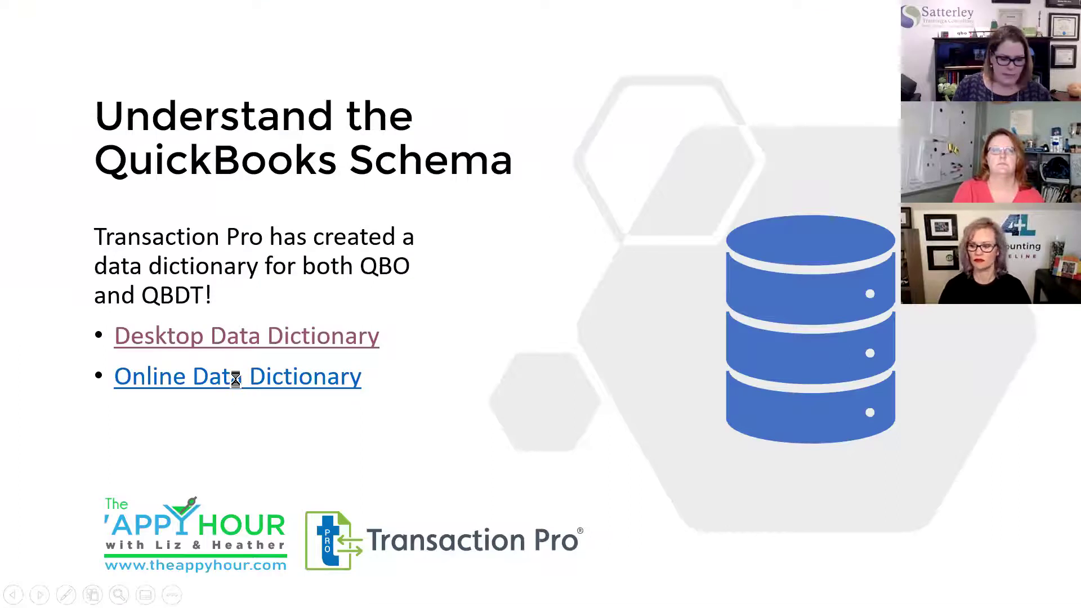
pyautogui.click(235, 377)
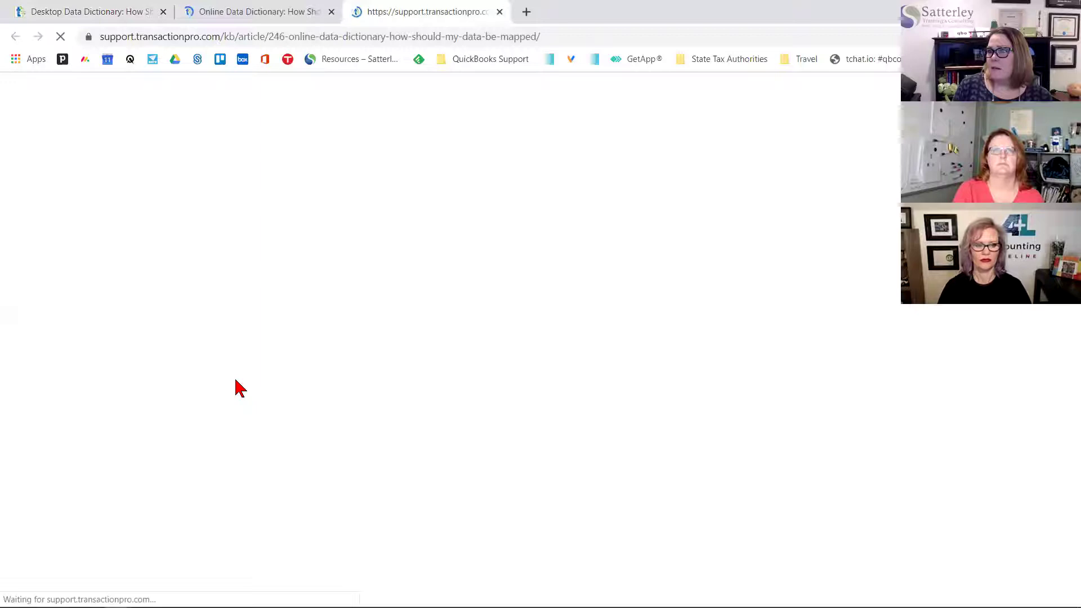
pyautogui.scroll(-3, 536, 331)
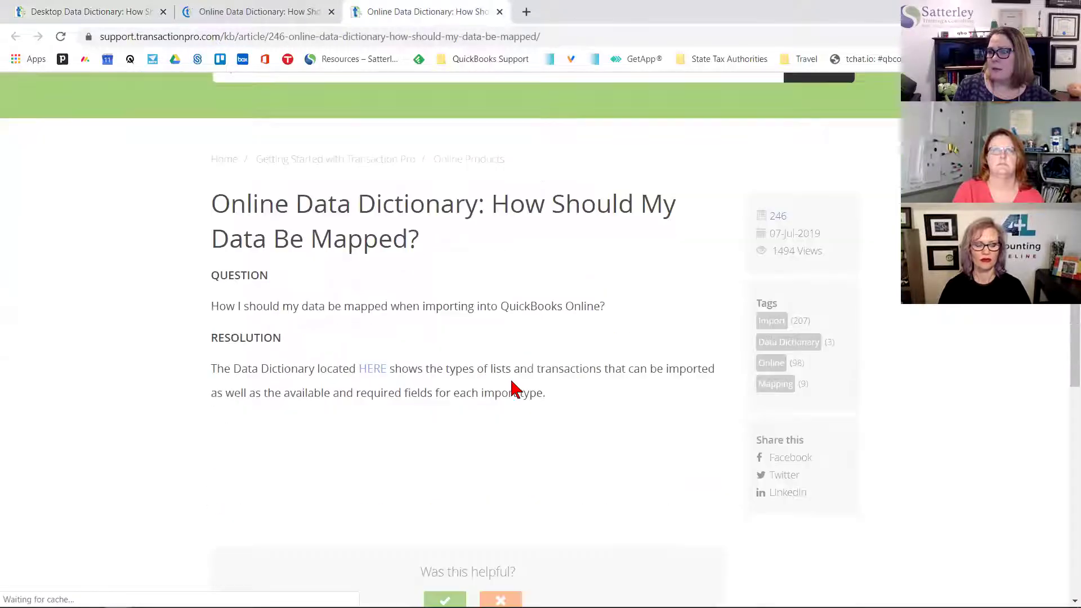
pyautogui.click(379, 371)
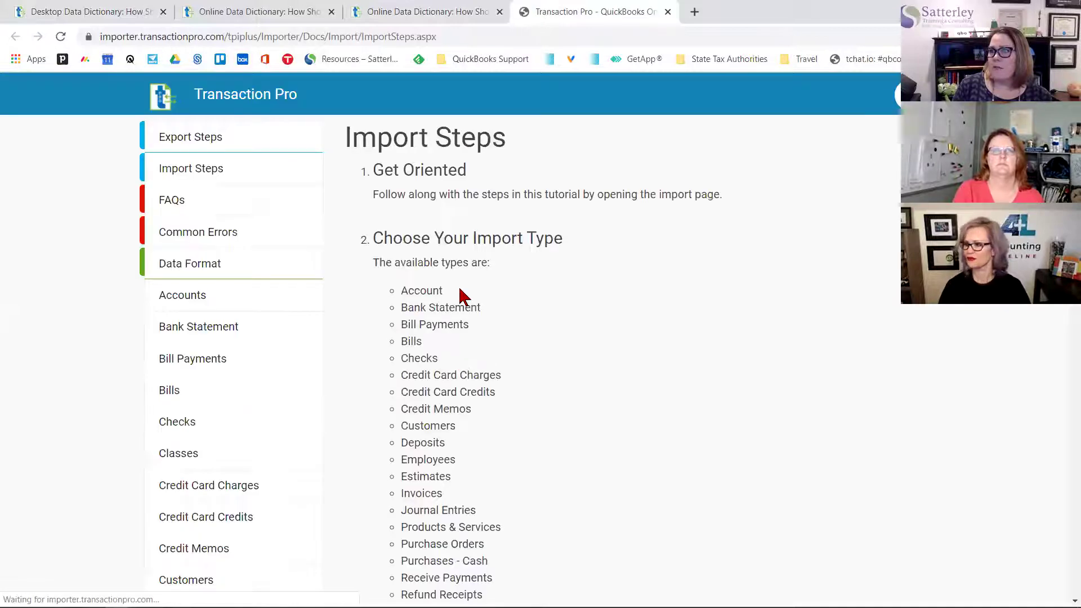
# Step: Read through the Import Steps documentation, from the import types and sample templates down to the import error explanations
pyautogui.scroll(-8, 441, 419)
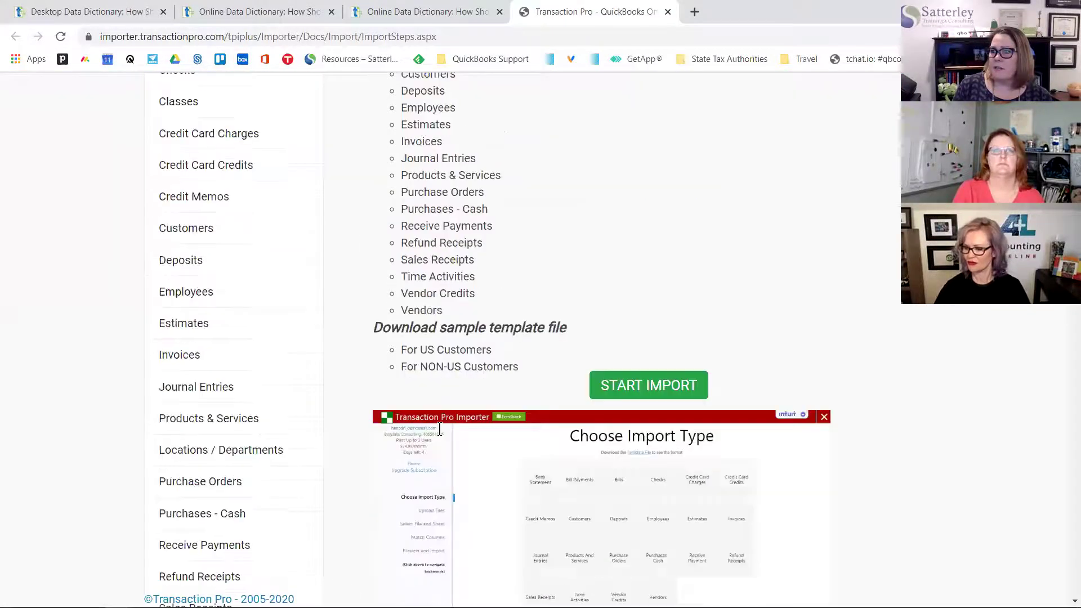
pyautogui.scroll(-18, 441, 428)
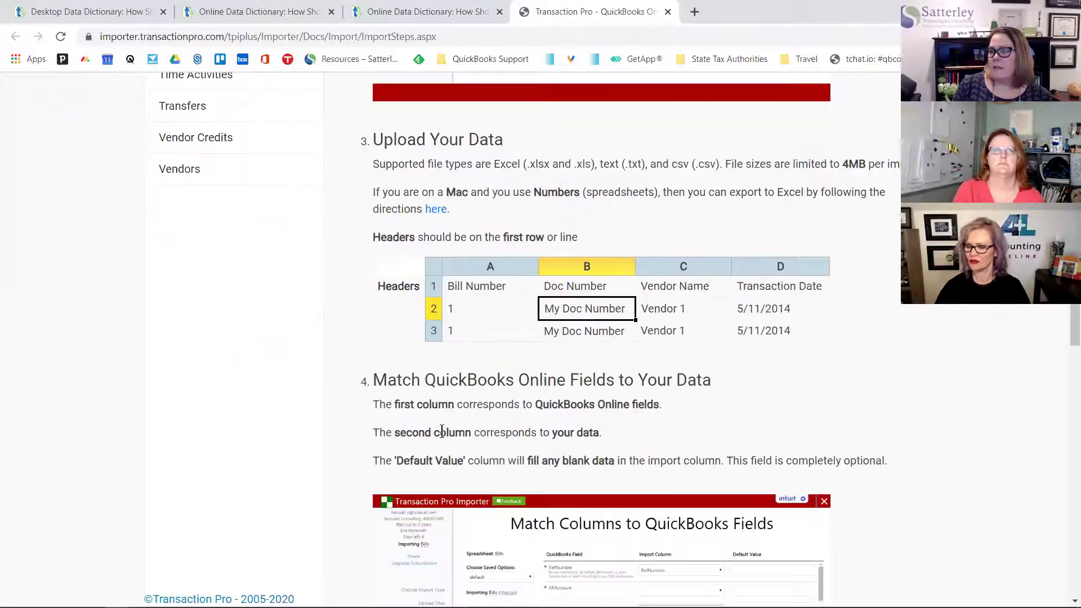
pyautogui.scroll(-10, 442, 432)
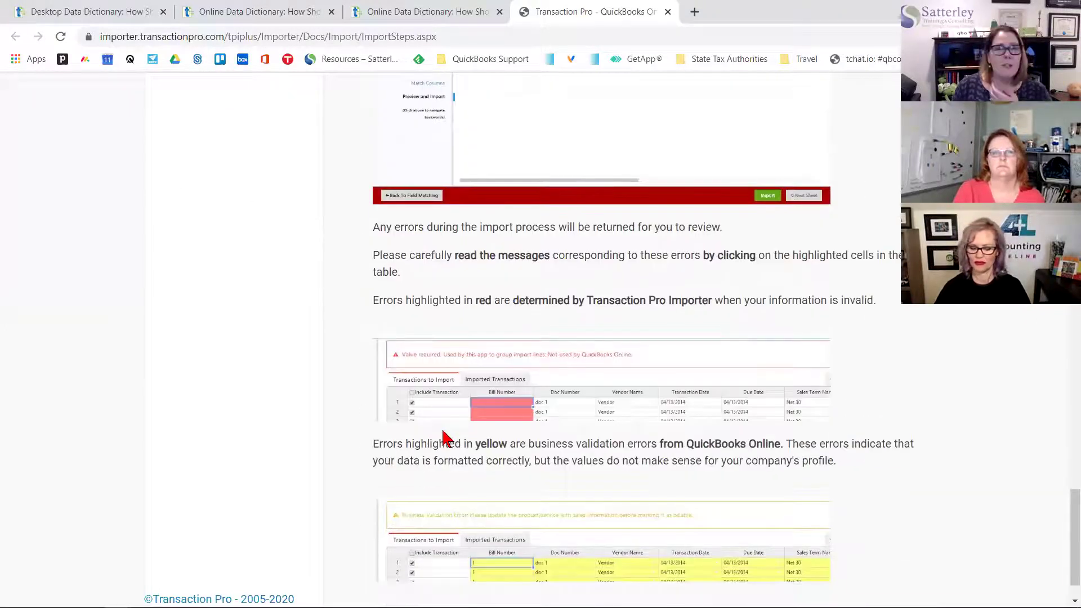
# Step: Open developer.intuit.com in a new browser tab and go to the QuickBooks Online API Reference
pyautogui.click(697, 13)
pyautogui.write('developer.intuit.com')
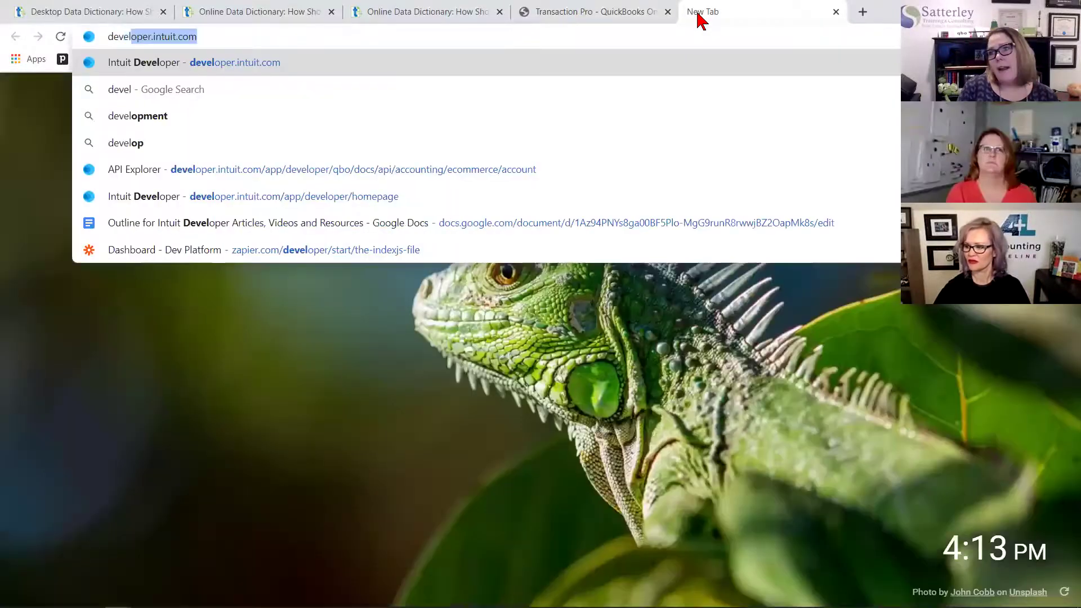
pyautogui.press('Return')
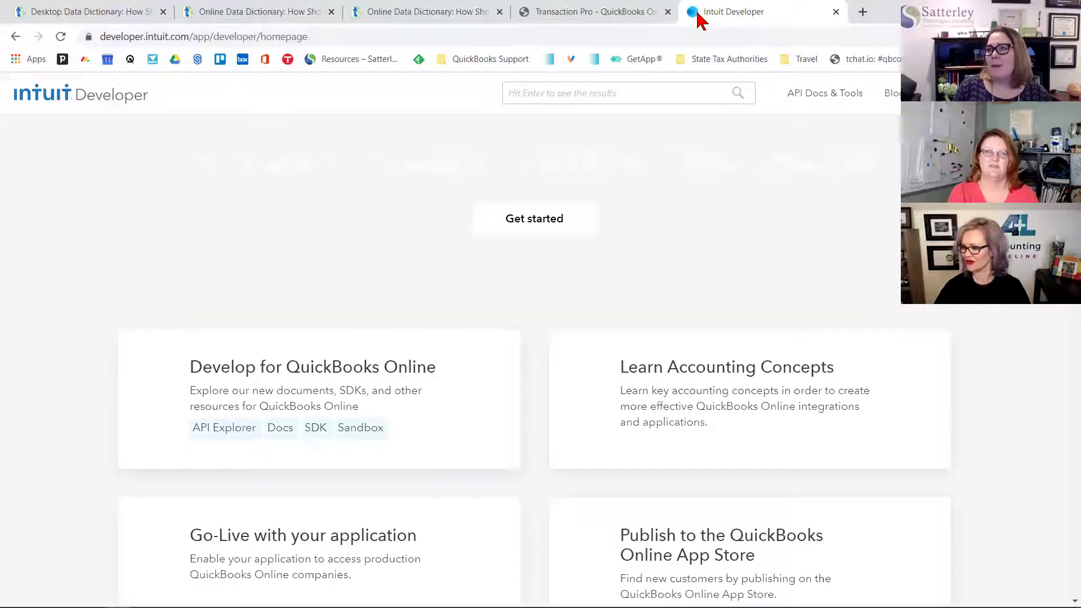
pyautogui.moveTo(798, 96)
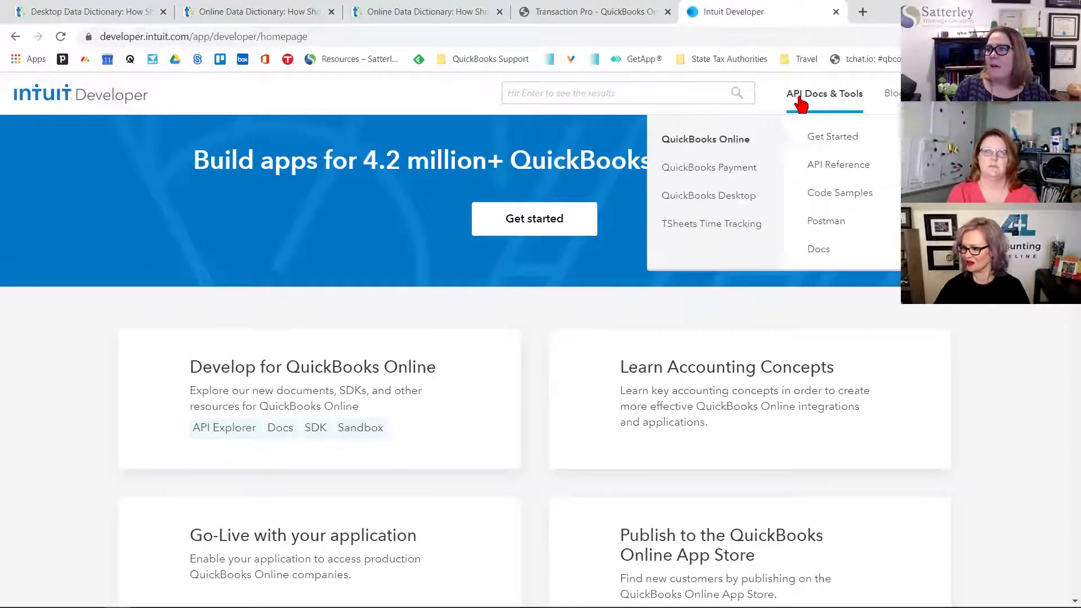
pyautogui.click(836, 169)
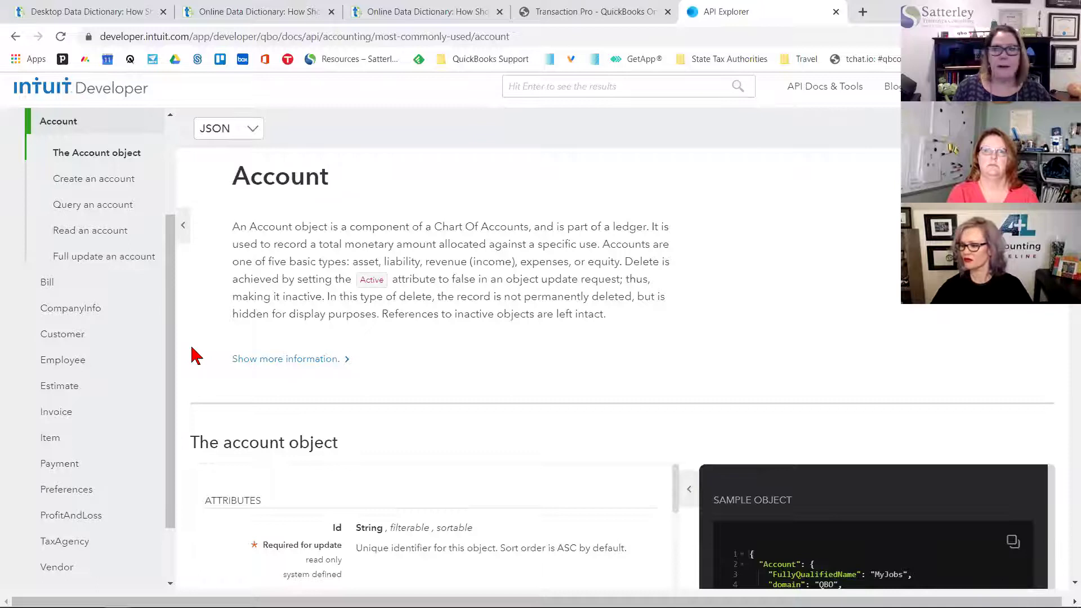
# Step: Review the Account object's attributes and account creation requirements, and look at which products the API documentation covers
pyautogui.scroll(-2, 405, 405)
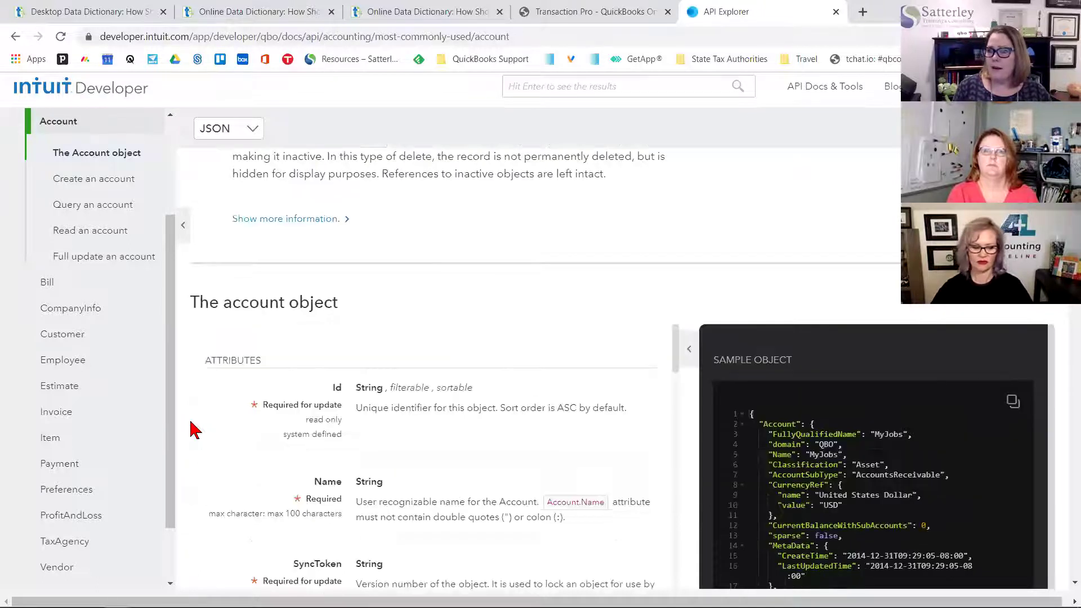
pyautogui.click(103, 183)
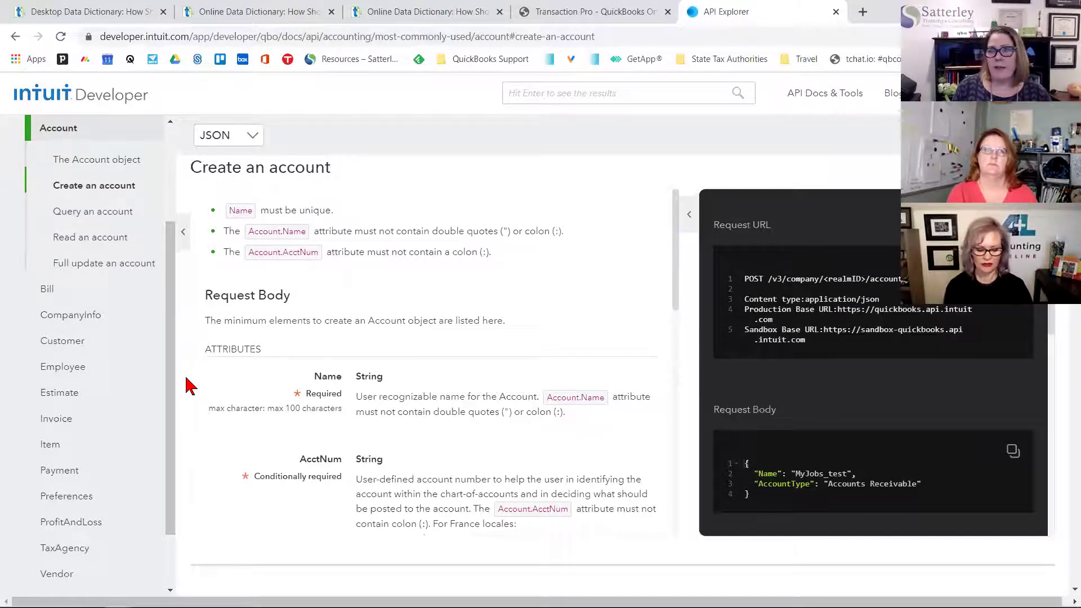
pyautogui.scroll(3, 120, 378)
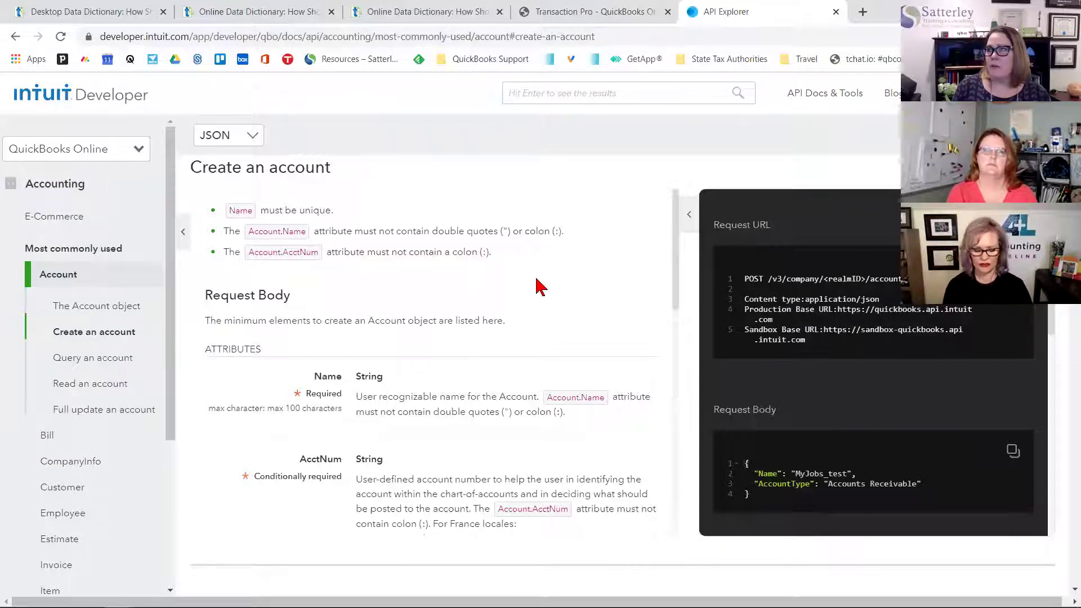
pyautogui.click(139, 151)
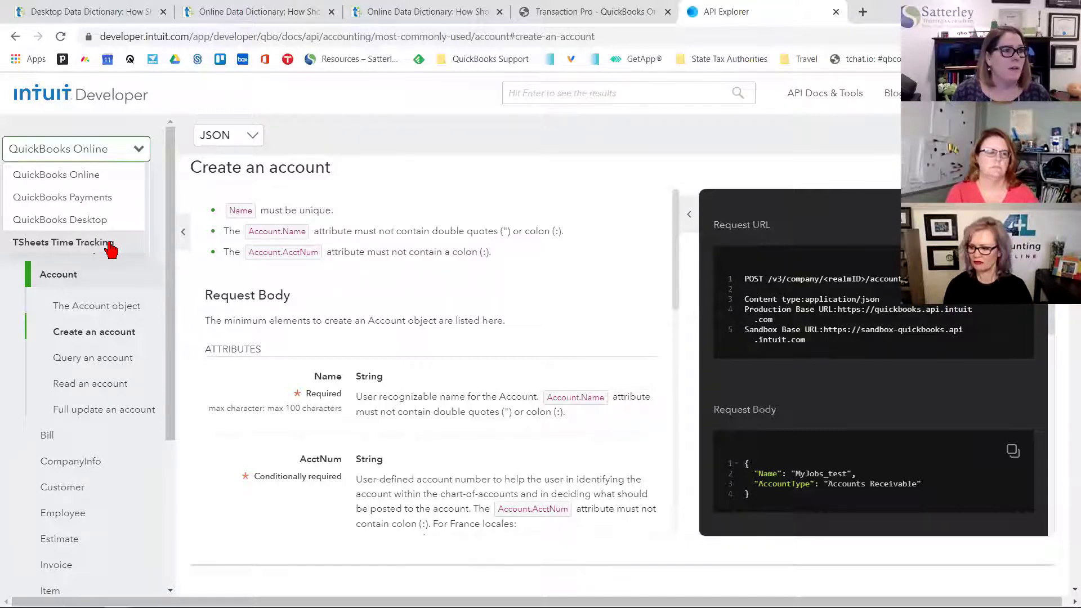
# Step: Copy the web address of the API reference's account creation page
pyautogui.click(239, 34)
pyautogui.rightClick(239, 34)
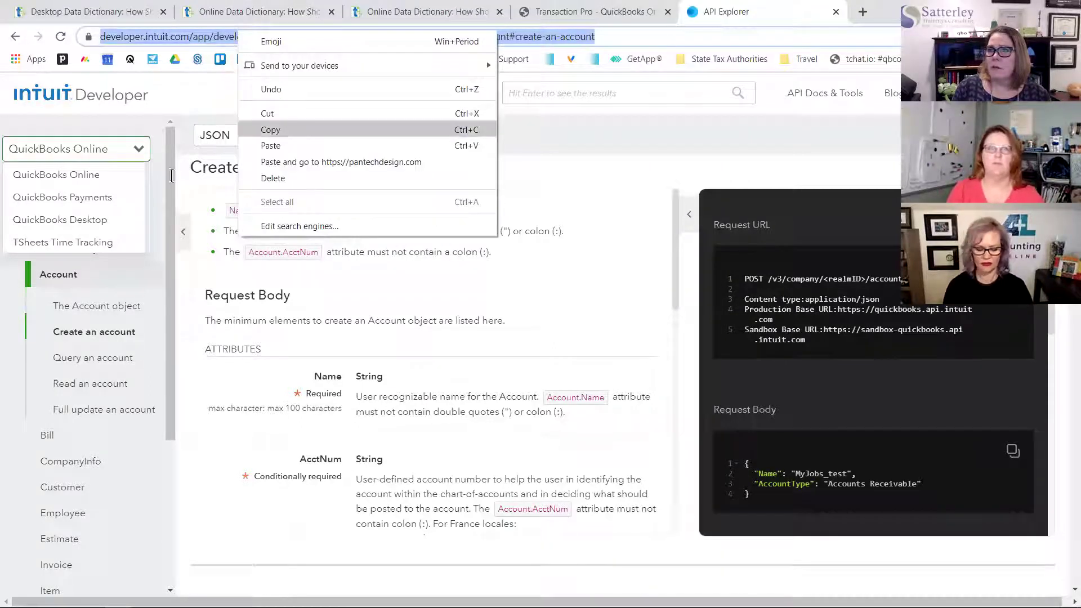
pyautogui.click(291, 134)
pyautogui.hotkey('alt', 'Tab')
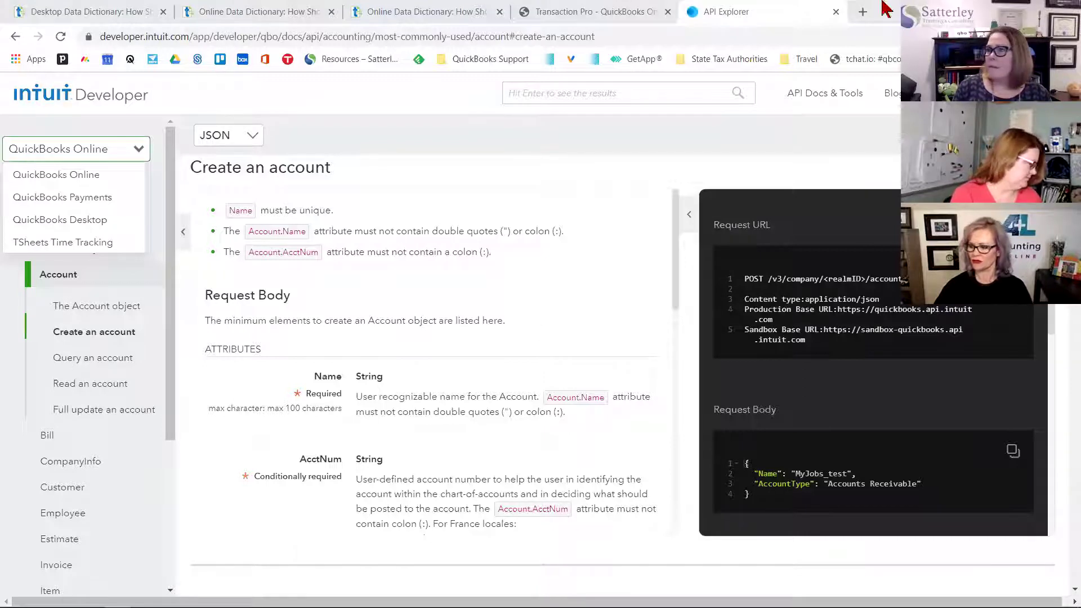
# Step: Close the API Explorer page and return to the Understand the QuickBooks Schema slide in the PowerPoint slide show
pyautogui.click(836, 12)
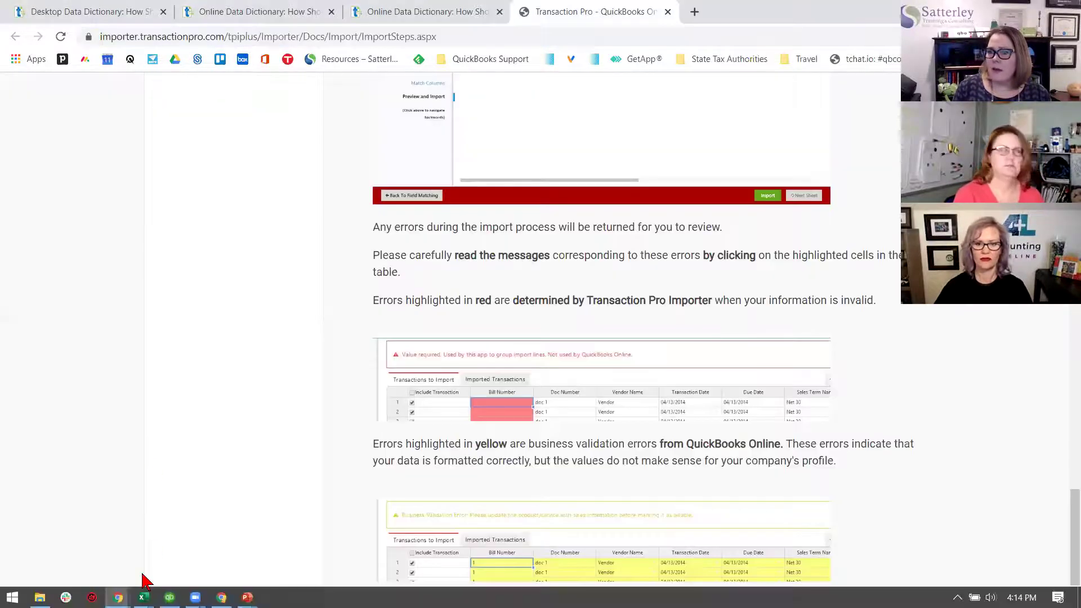
pyautogui.moveTo(248, 598)
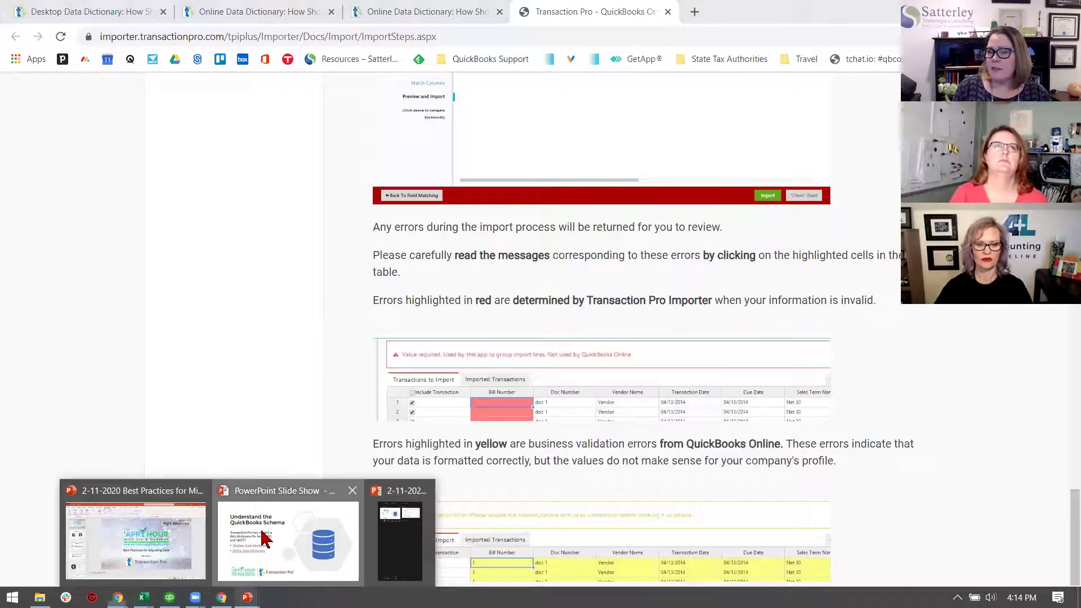
pyautogui.click(268, 542)
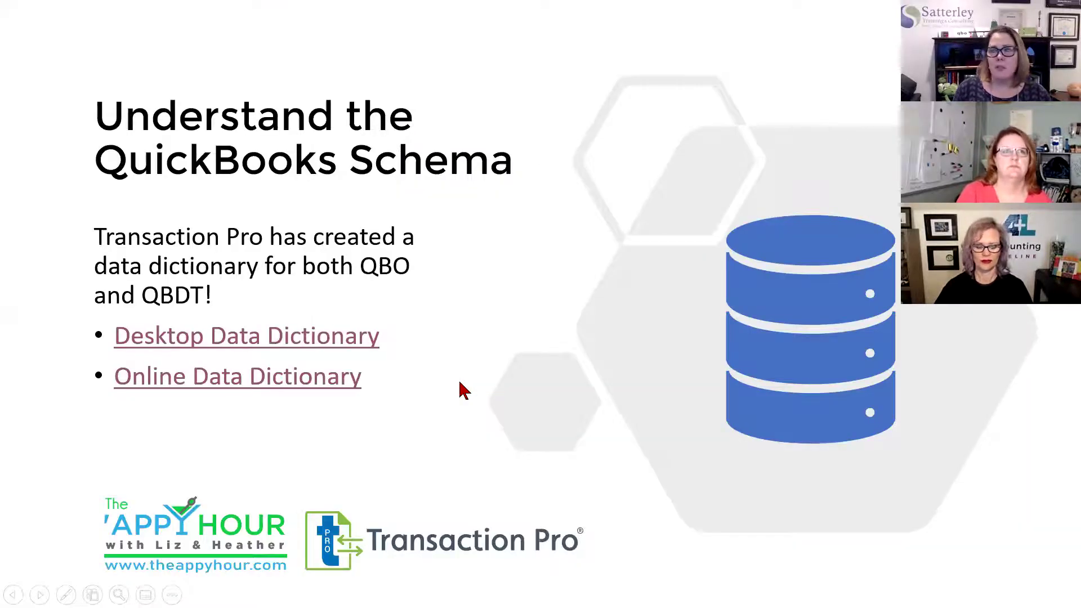
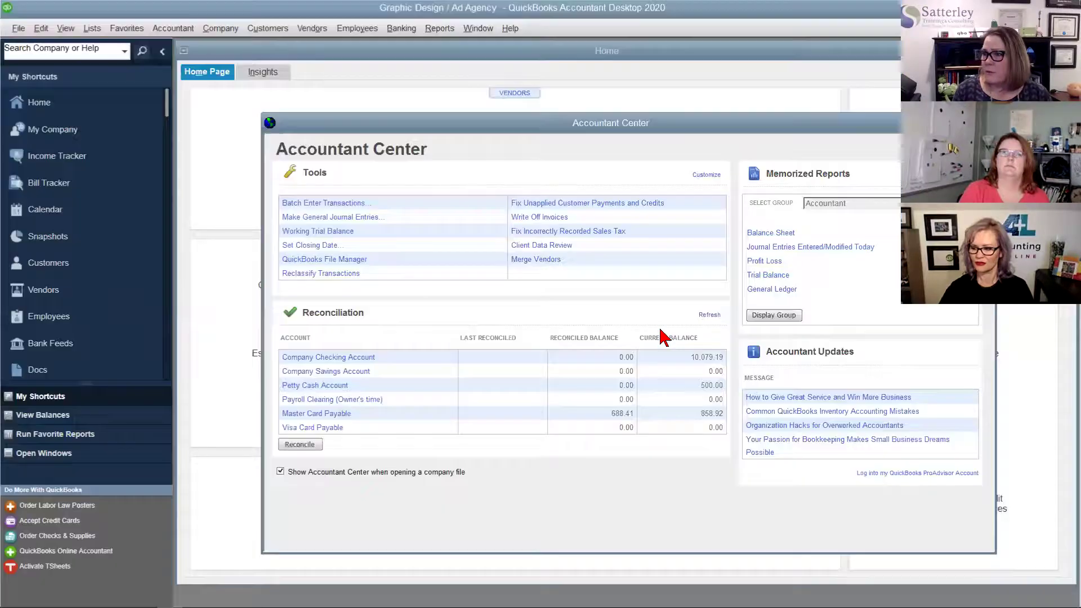
# Step: Open Add/Edit Multiple List Entries in QuickBooks Desktop and choose the Customers list
pyautogui.click(92, 28)
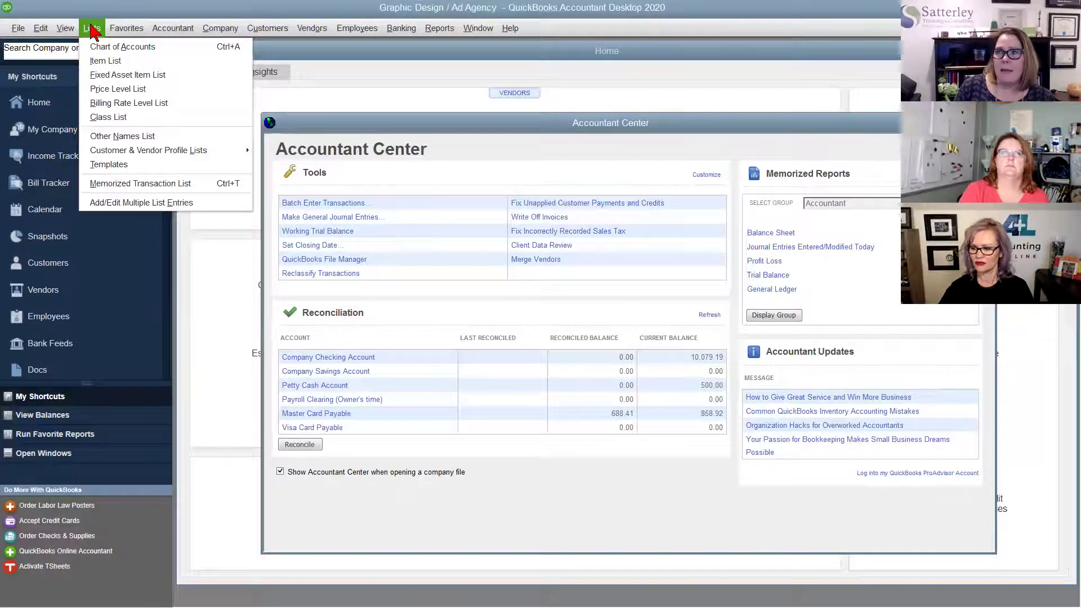
pyautogui.click(117, 203)
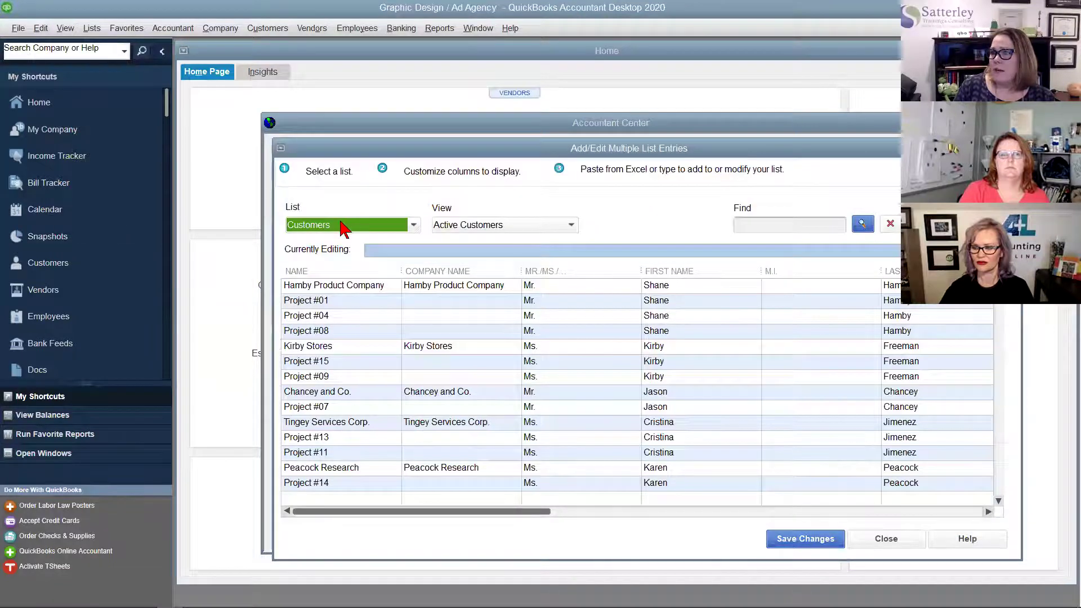
pyautogui.click(343, 226)
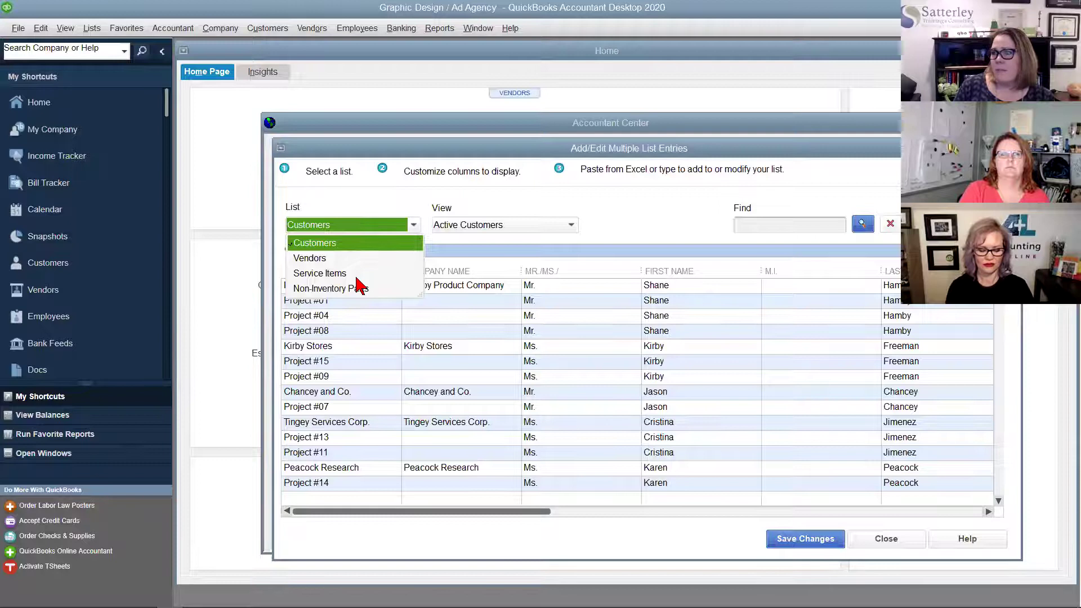
pyautogui.click(369, 243)
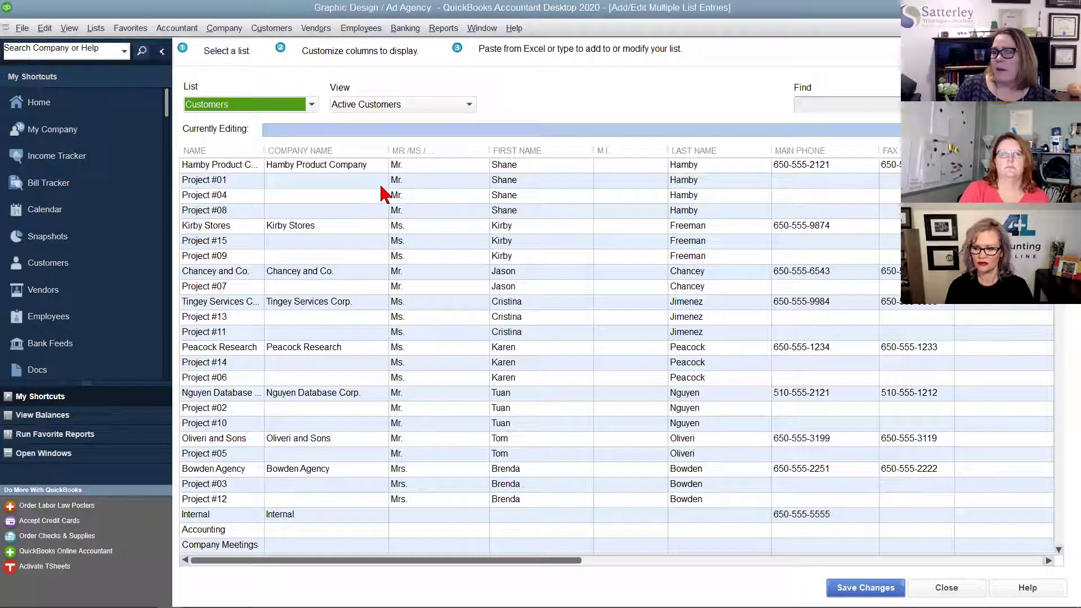
# Step: Select the first customer's name, dismiss the time-saving tip, and examine the list's columns through the billing address fields
pyautogui.click(234, 171)
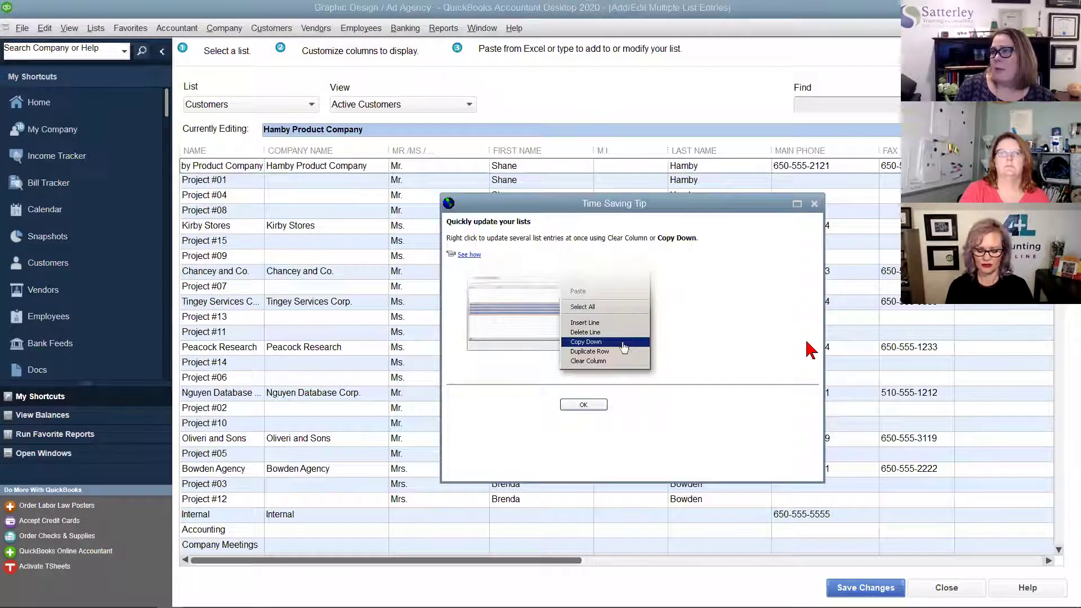
pyautogui.click(814, 203)
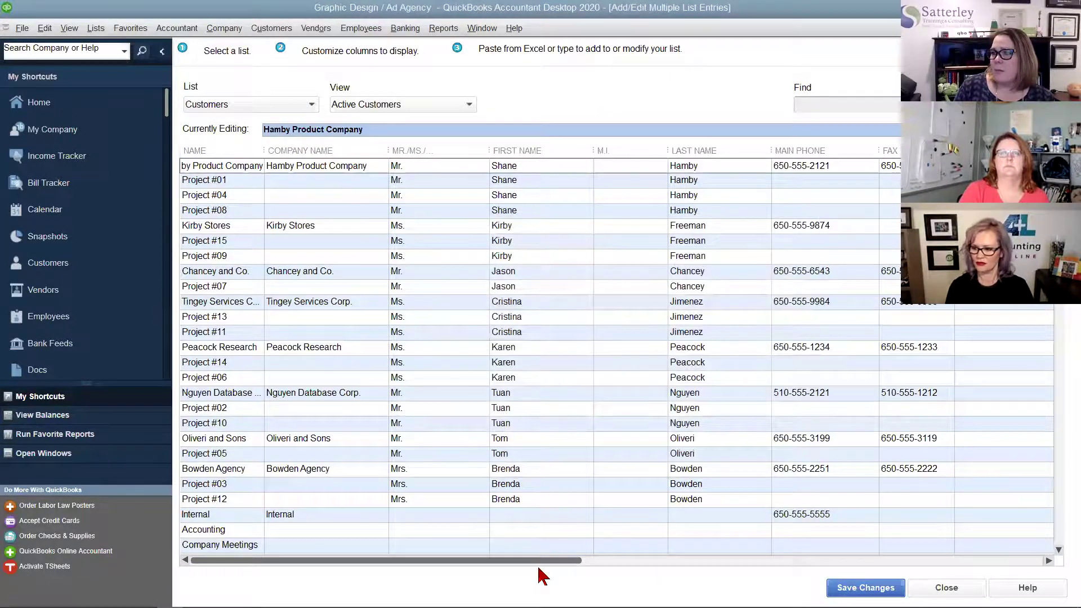
pyautogui.click(631, 562)
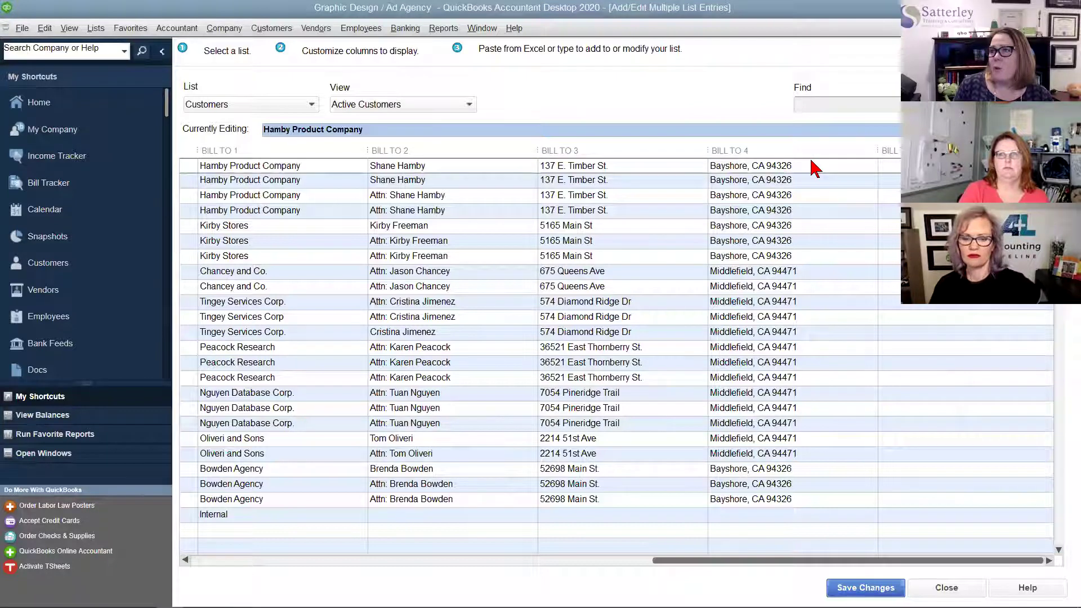
# Step: Review the available columns for the customer list without changing them, and close the multiple list entries window
pyautogui.click(991, 104)
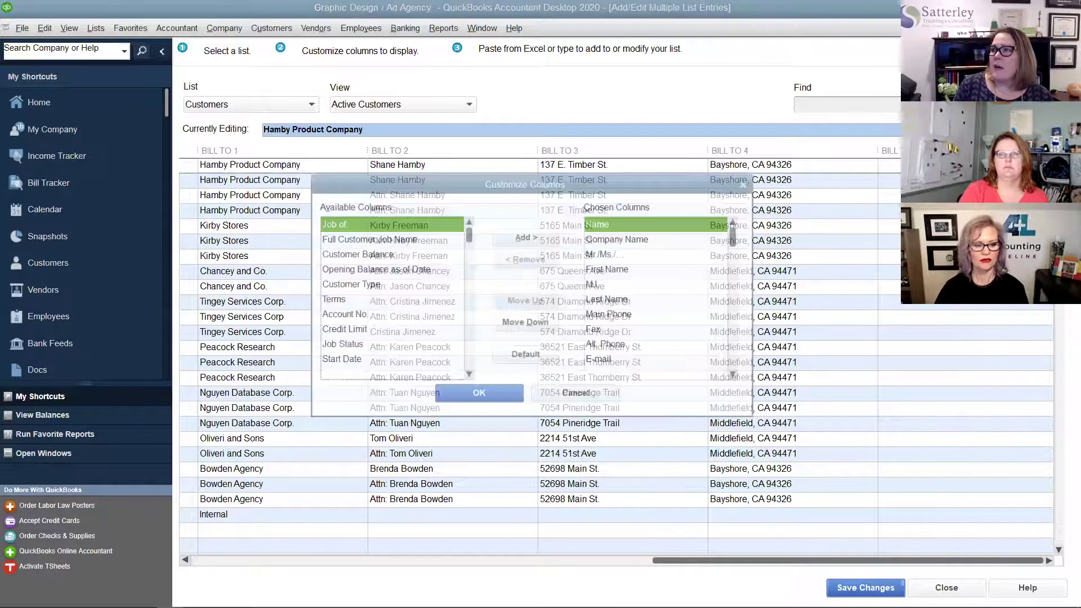
pyautogui.moveTo(467, 234); pyautogui.dragTo(470, 276)
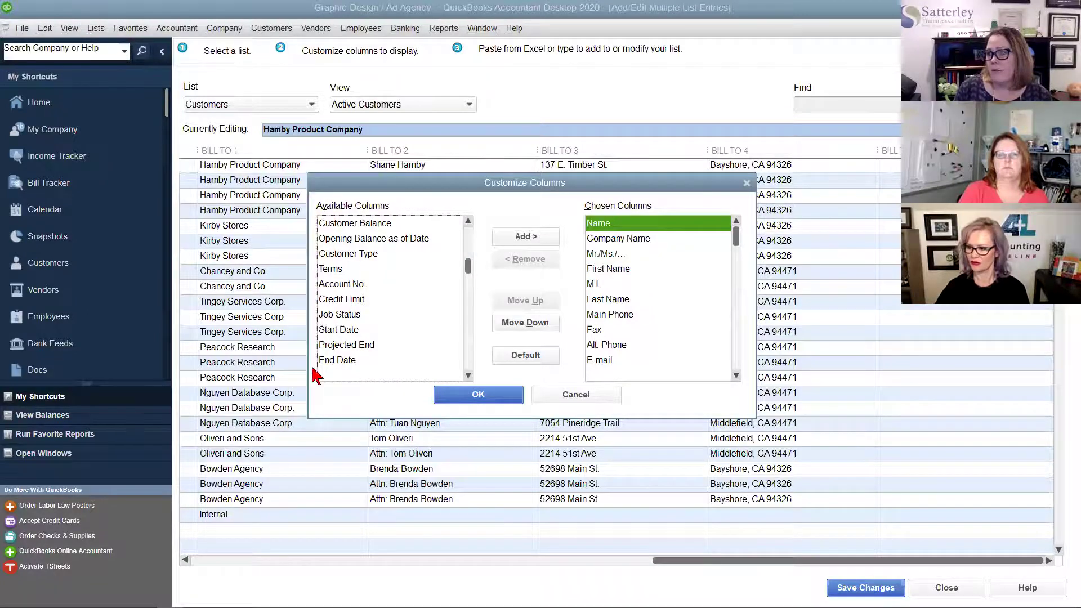
pyautogui.click(588, 399)
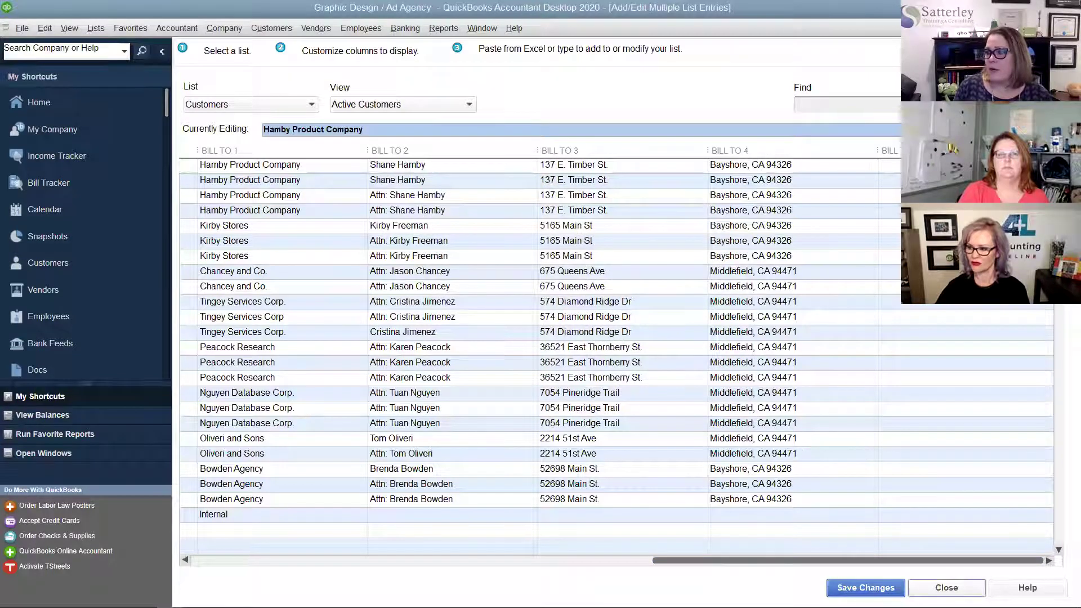
pyautogui.click(946, 587)
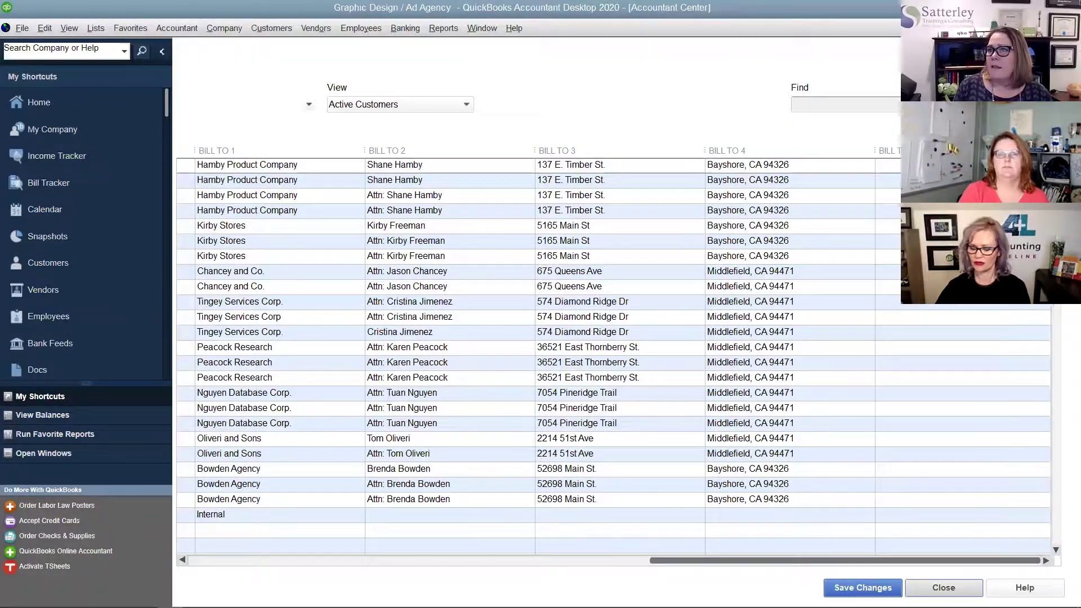
# Step: Condense the company file with the option to keep all transactions but remove audit trail info to date
pyautogui.click(23, 28)
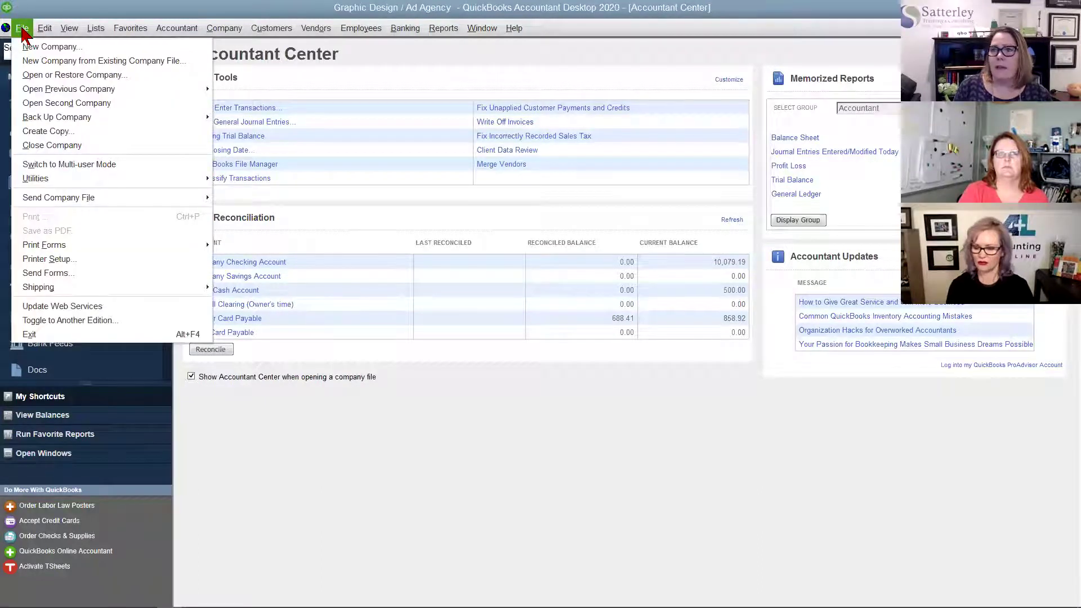
pyautogui.moveTo(46, 178)
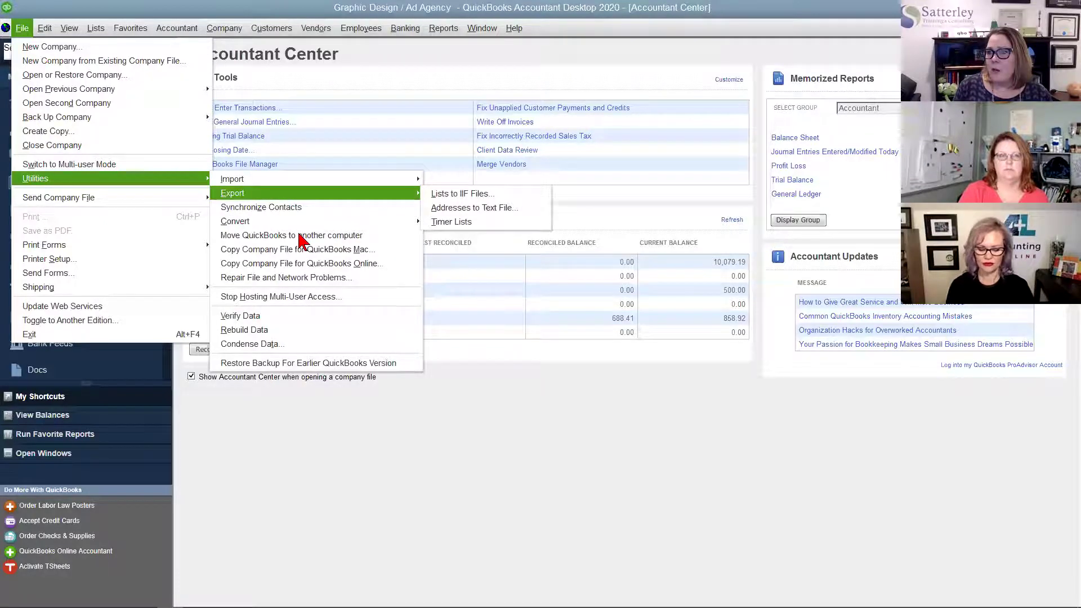
pyautogui.click(304, 345)
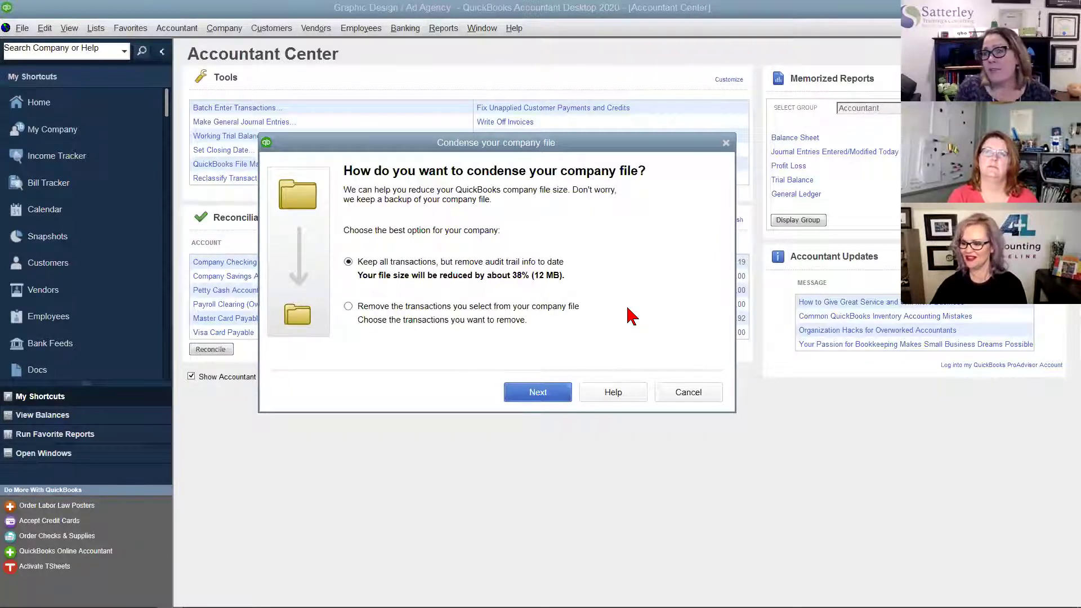
pyautogui.click(532, 397)
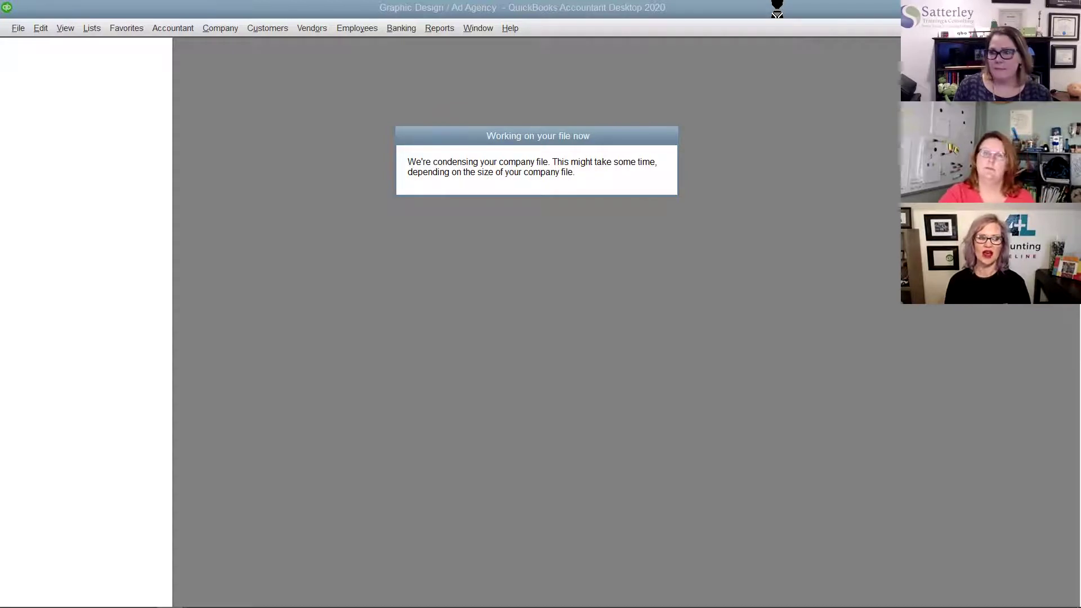
# Step: Switch to the PowerPoint slide show and advance to the Condense and Archive QBDT slides
pyautogui.moveTo(85, 588)
pyautogui.moveTo(170, 597)
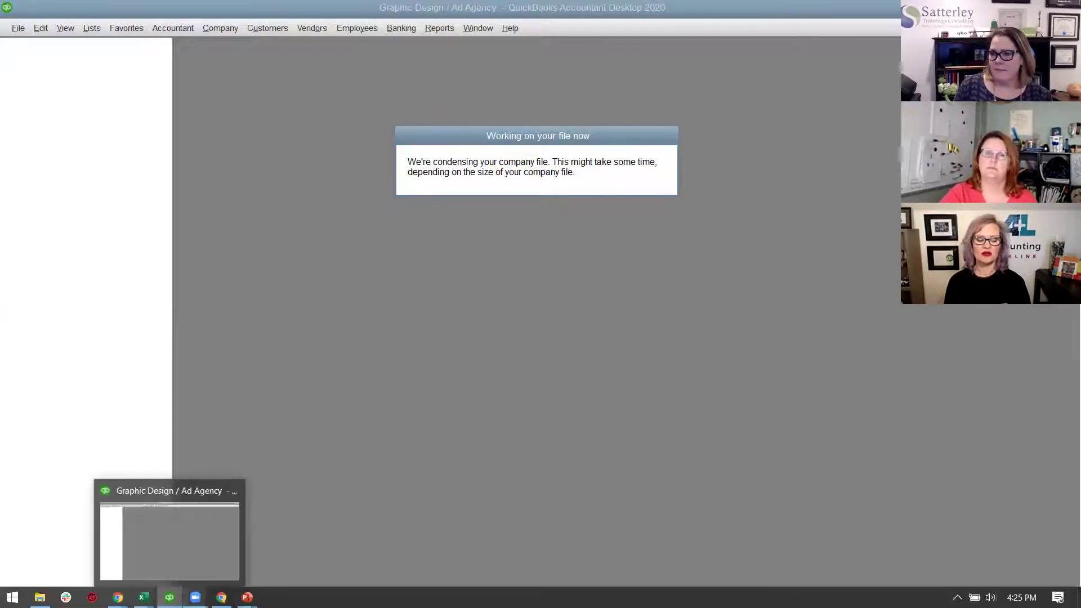
pyautogui.moveTo(247, 597)
pyautogui.click(295, 526)
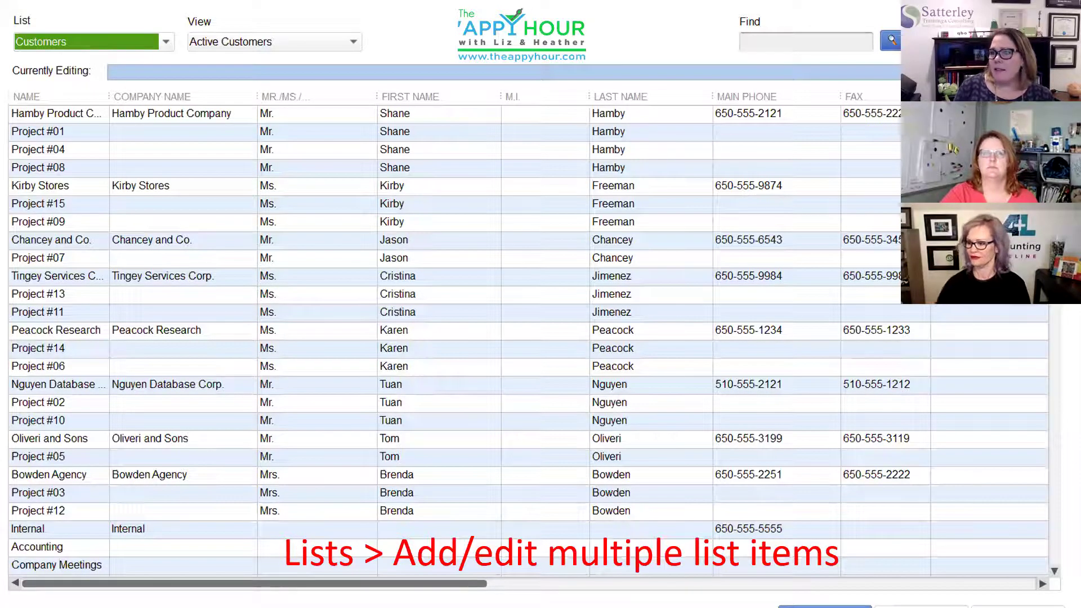
pyautogui.press('Right')
pyautogui.press('Right')
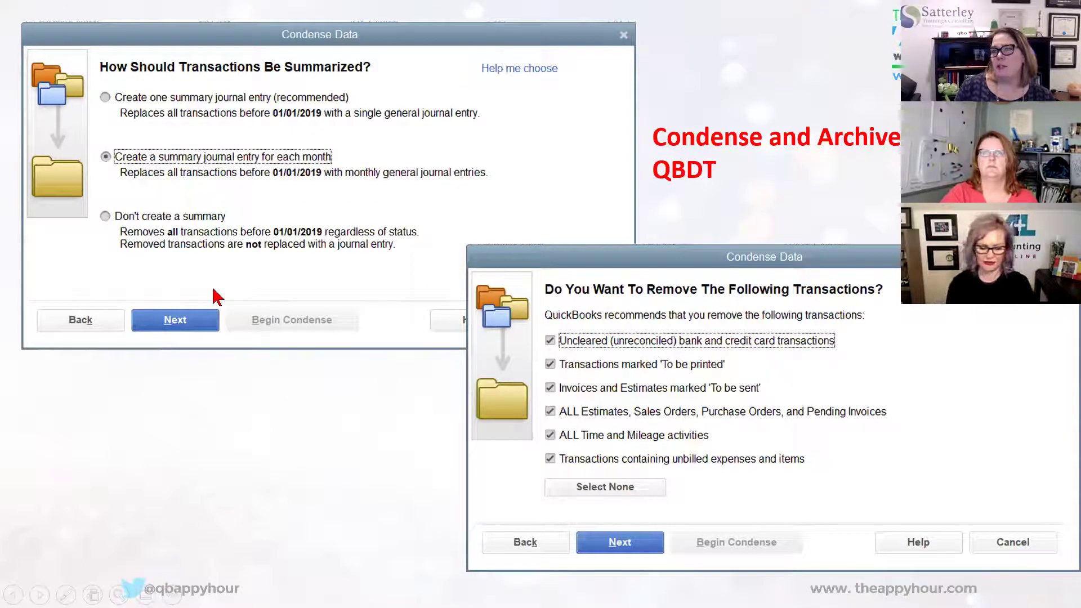
# Step: Go through the Condense Data and inactive customers slides up to the QBO to QBDT Conversion Tool slide
pyautogui.press('Right')
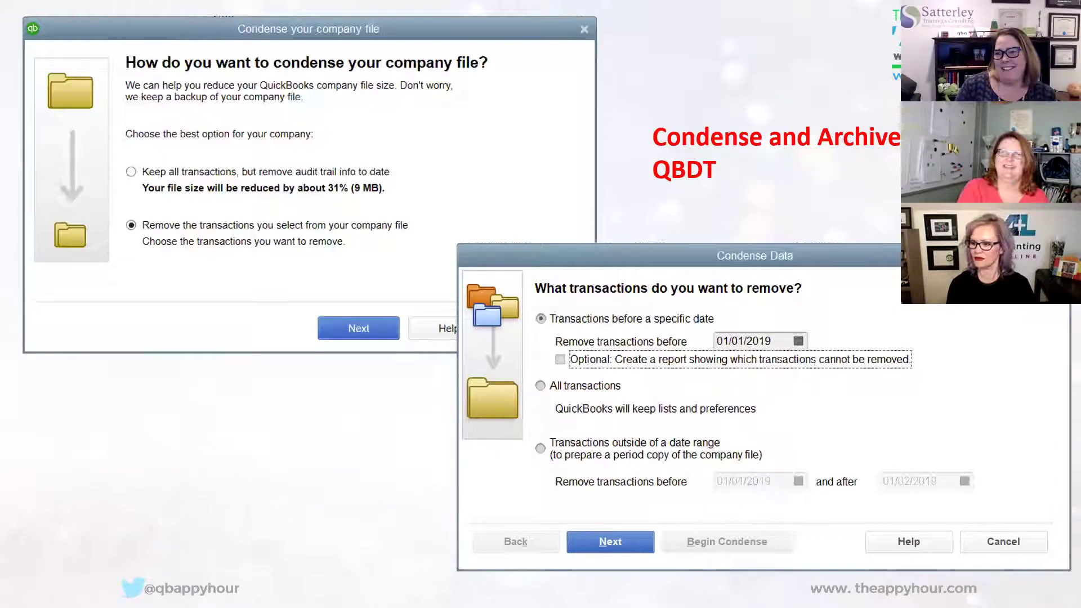
pyautogui.press('Right')
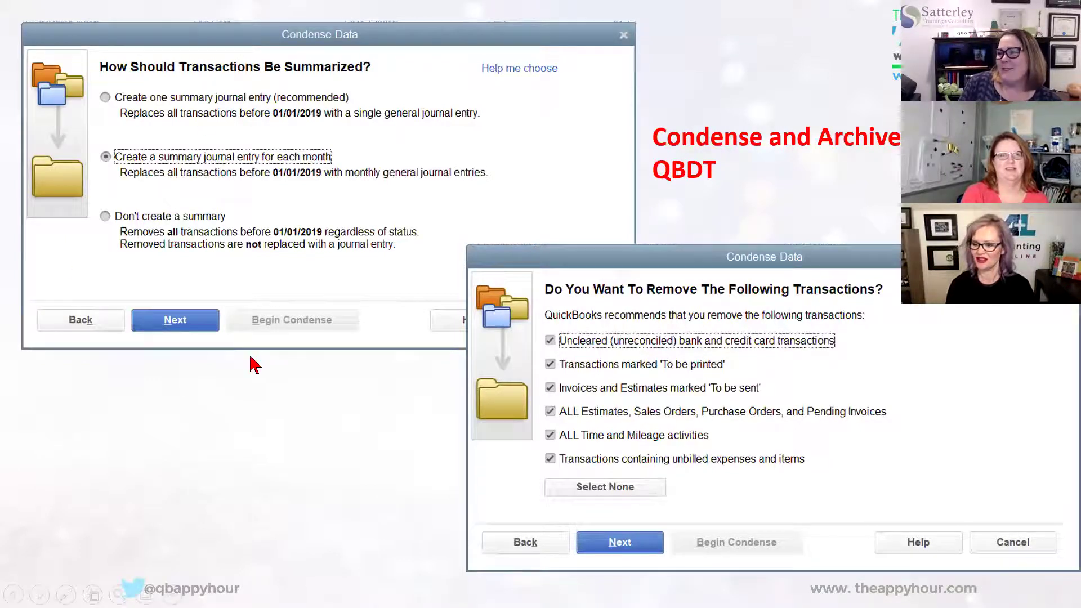
pyautogui.press('Right')
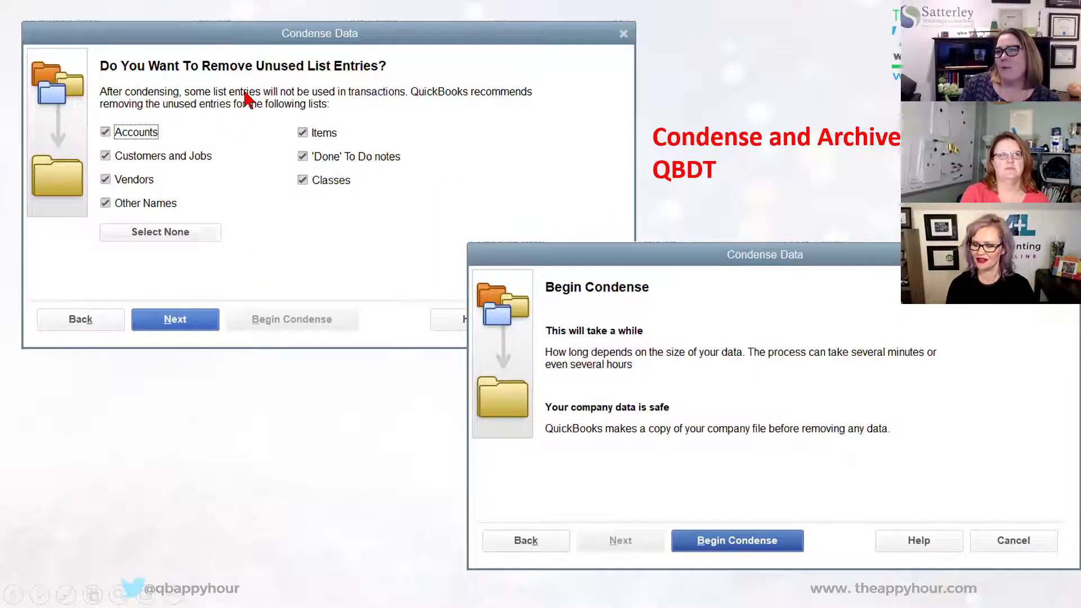
pyautogui.press('Right')
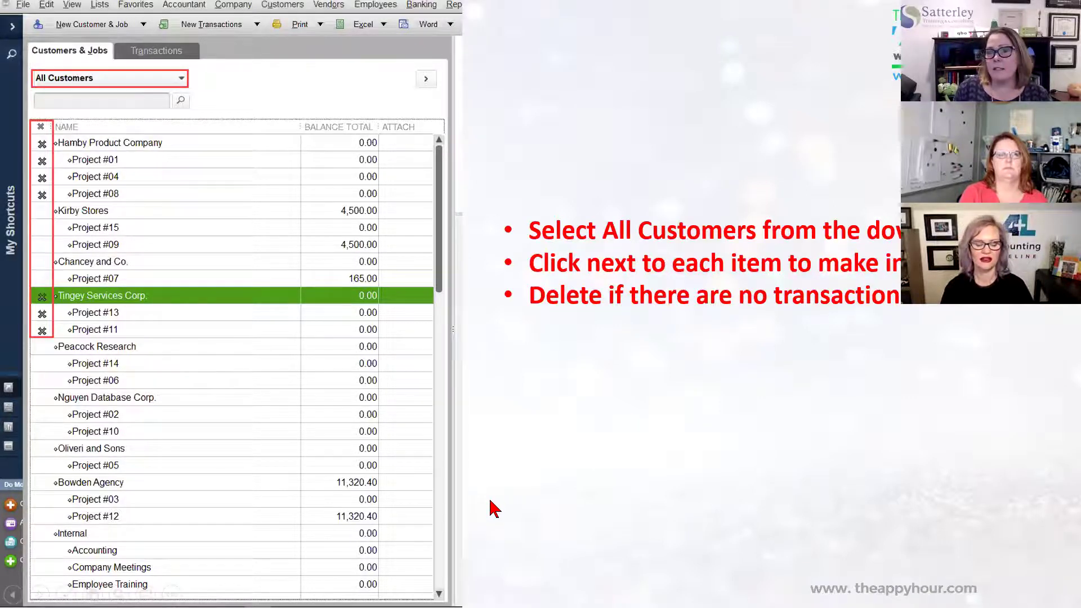
pyautogui.click(709, 429)
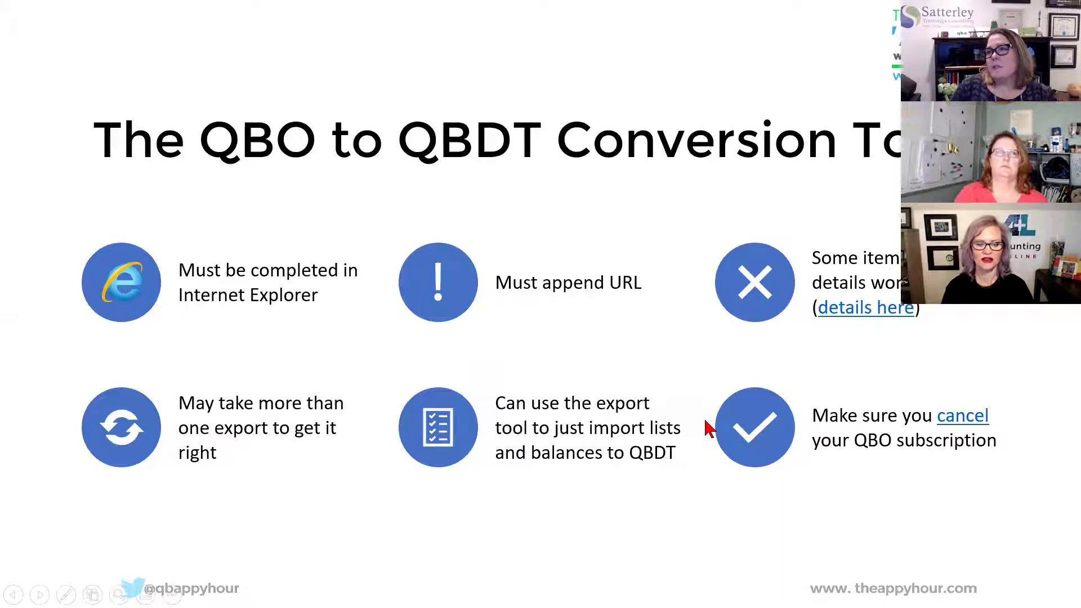
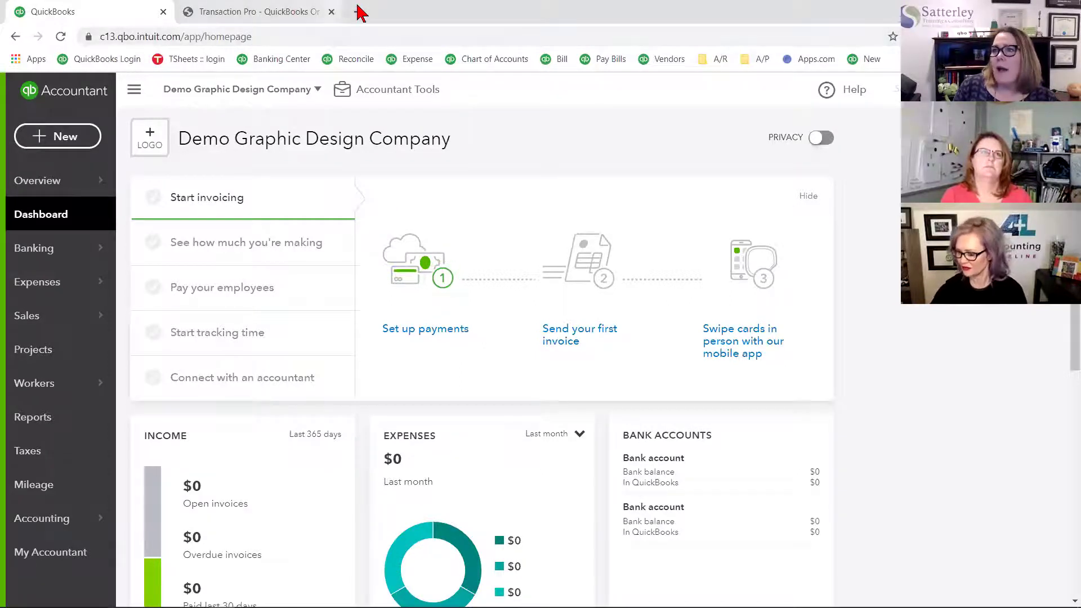
# Step: Open Export Data for the Demo Graphic Design Company and give Going back to QuickBooks Desktop as the export reason
pyautogui.click(929, 89)
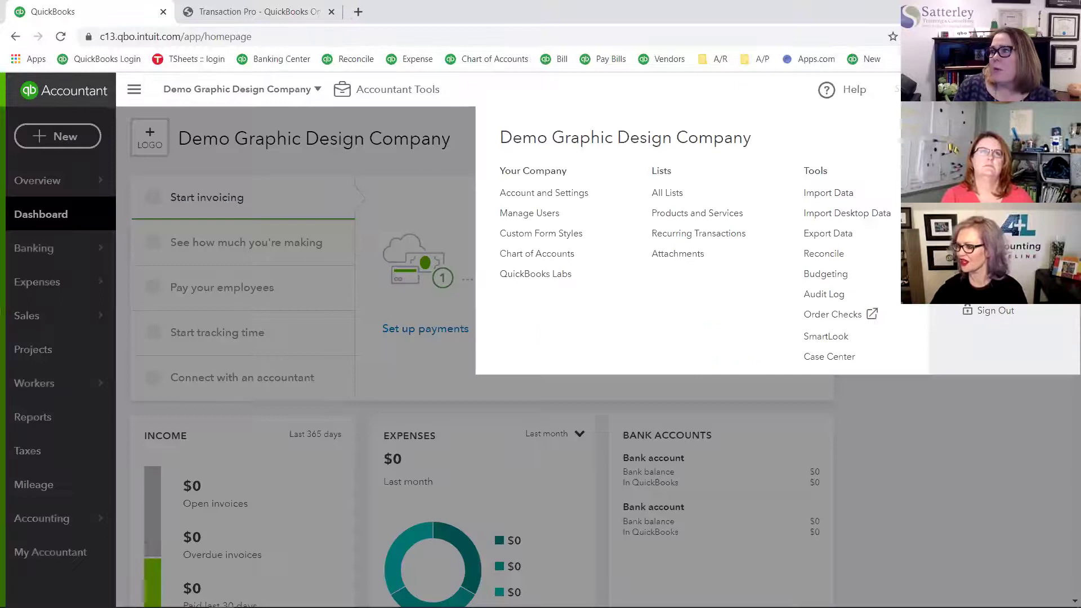
pyautogui.click(828, 233)
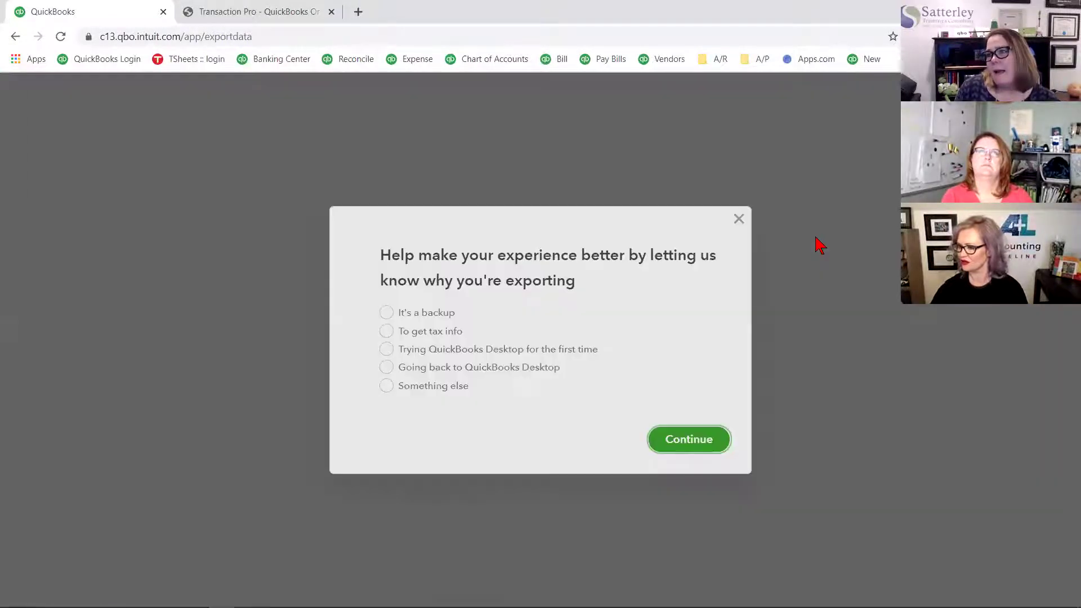
pyautogui.click(388, 350)
pyautogui.click(389, 369)
pyautogui.click(688, 436)
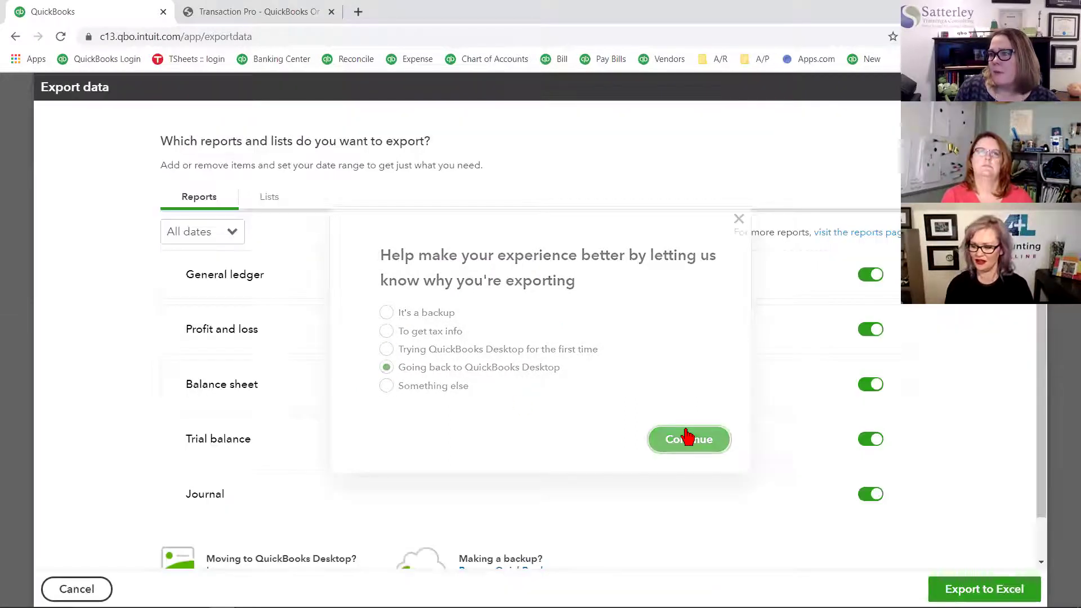
# Step: Open the information on moving to QuickBooks Desktop and choose to download the company data
pyautogui.scroll(-1, 531, 488)
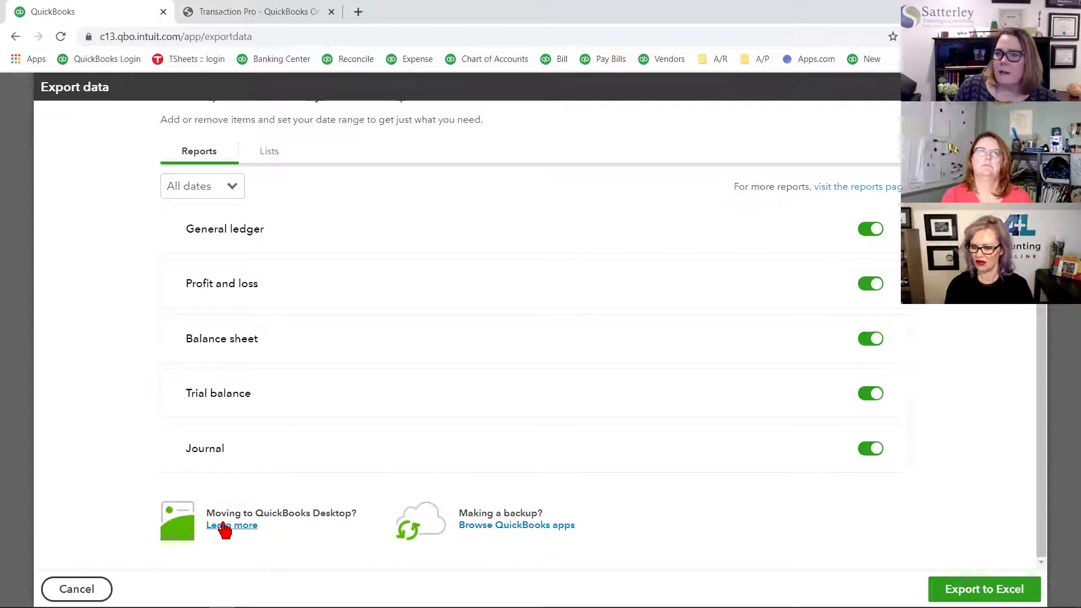
pyautogui.click(224, 527)
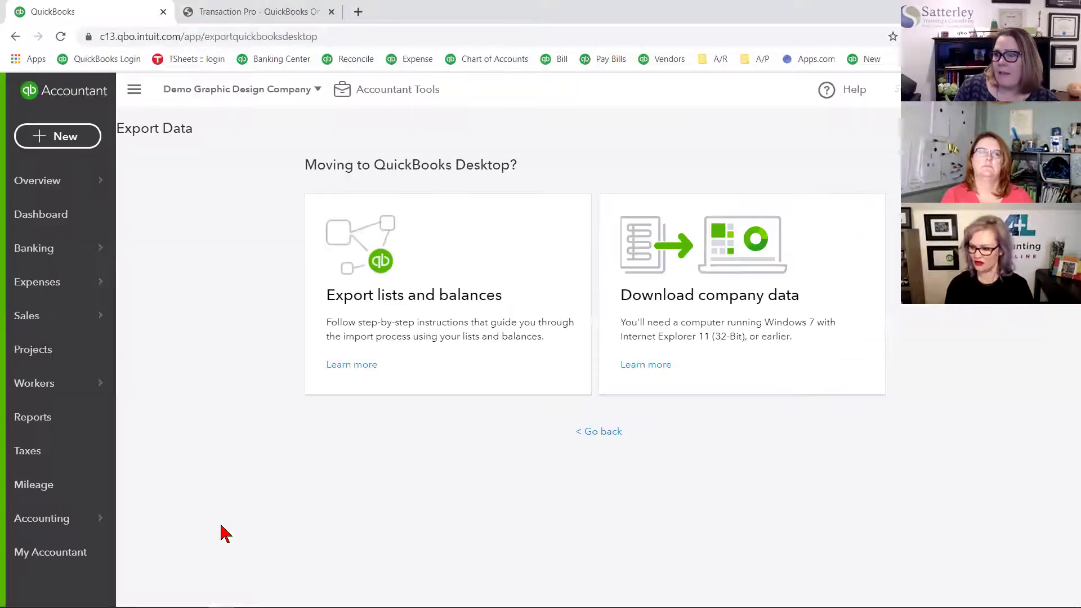
pyautogui.click(748, 335)
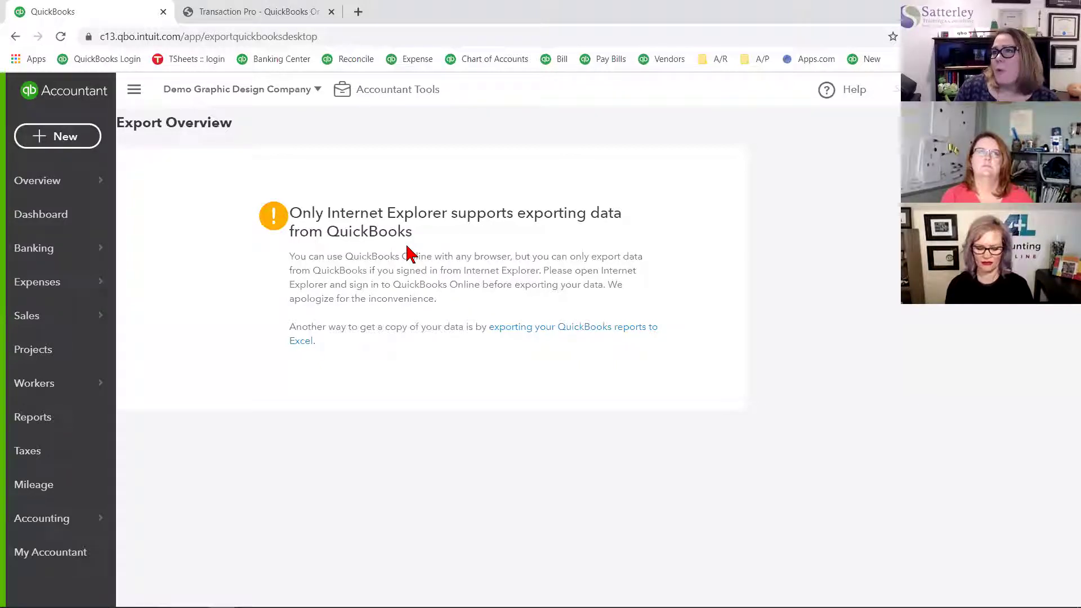
# Step: Open an IE Tab page in a new browser tab and load qbo.intuit.com in it
pyautogui.click(358, 13)
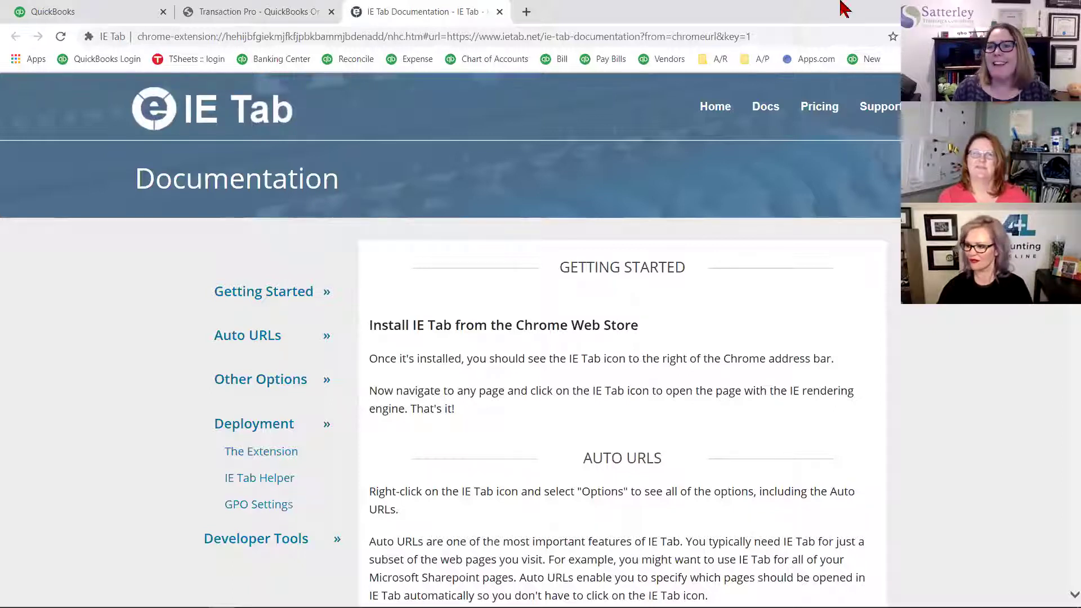
pyautogui.click(285, 39)
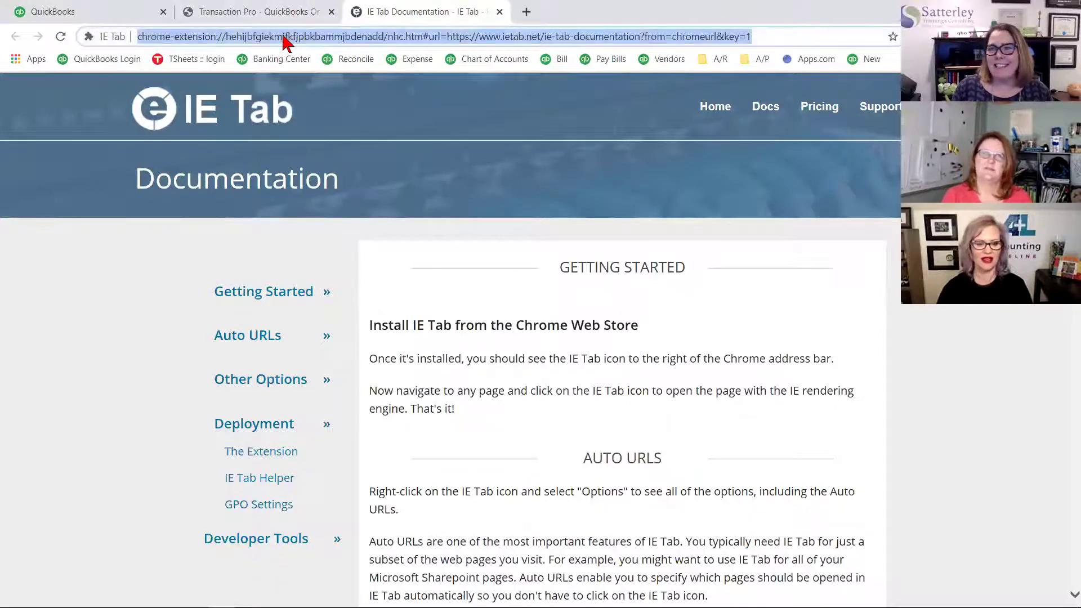
pyautogui.write('qbo.intuit.com')
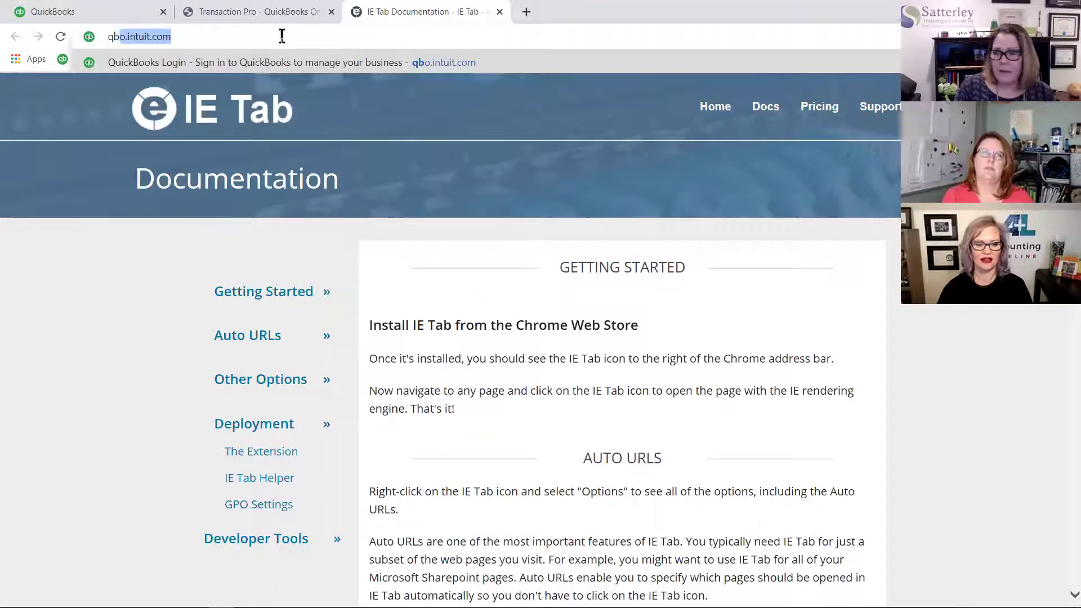
pyautogui.press('Return')
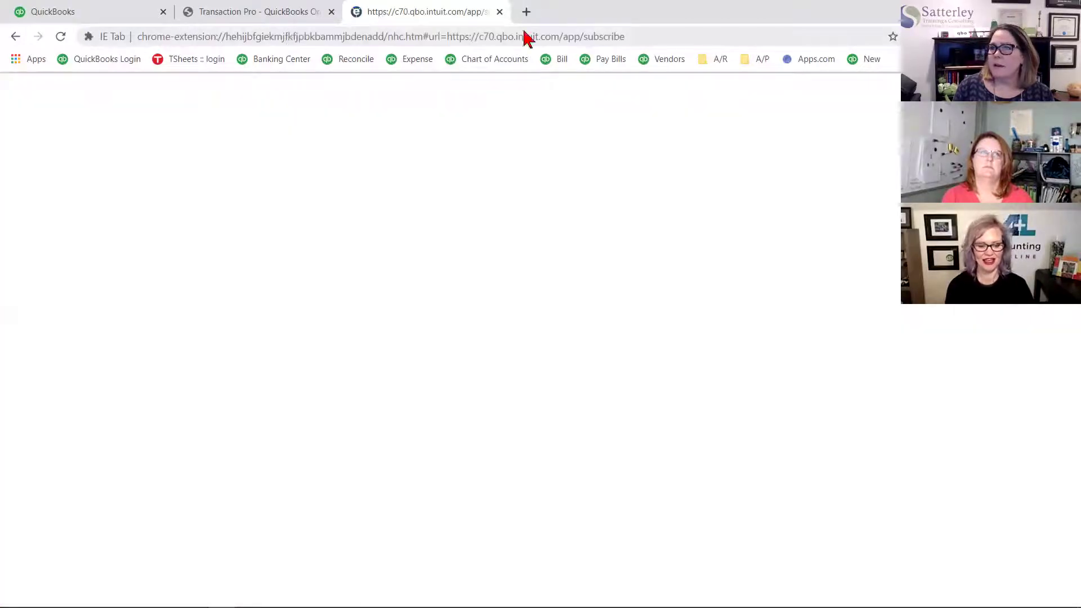
# Step: Replace app/subscribe at the end of the IE Tab address with login and load the page
pyautogui.click(574, 36)
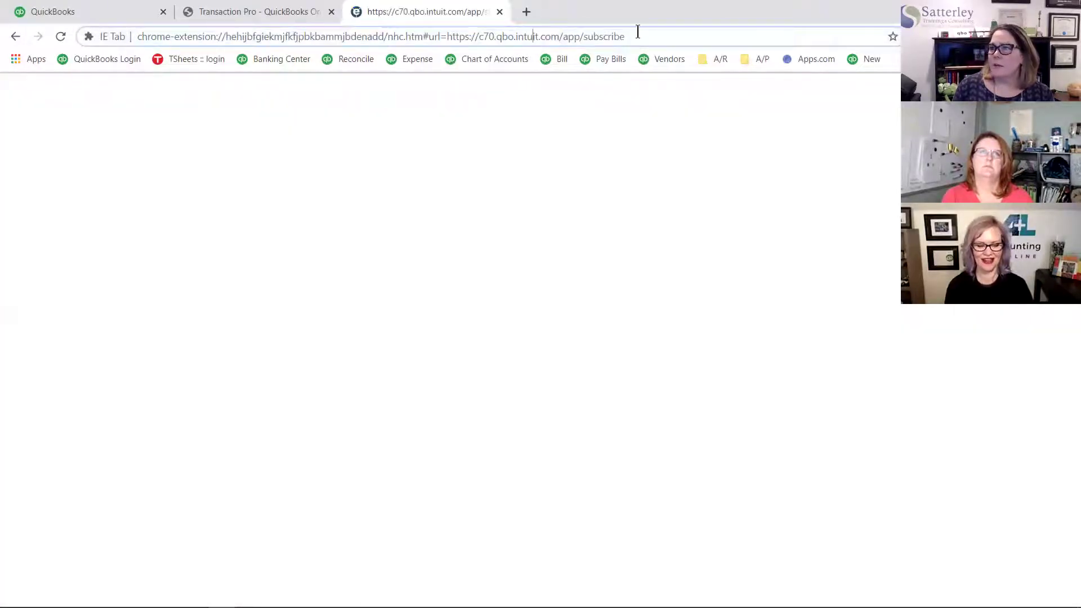
pyautogui.hotkey('shift', 'End')
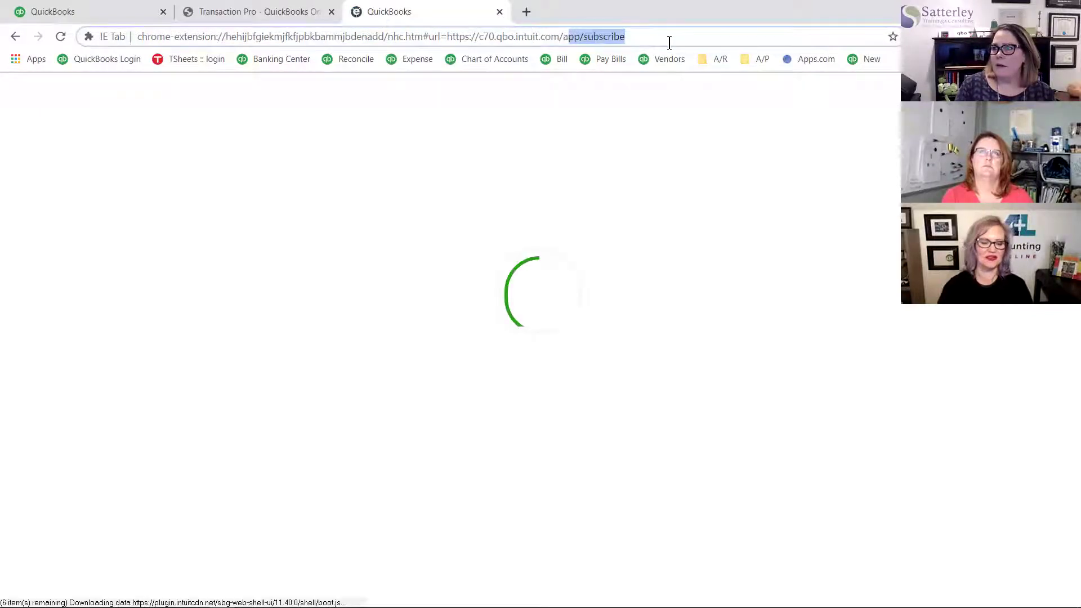
pyautogui.press('BackSpace')
pyautogui.press('BackSpace')
pyautogui.write('lon')
pyautogui.press('BackSpace')
pyautogui.press('BackSpace')
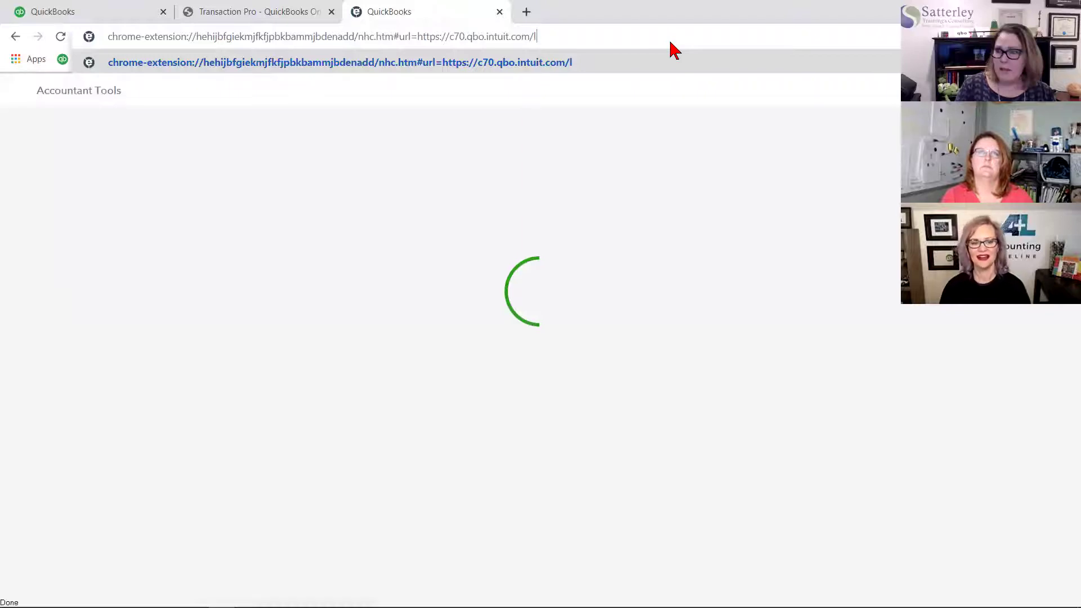
pyautogui.write('ogin')
pyautogui.press('Return')
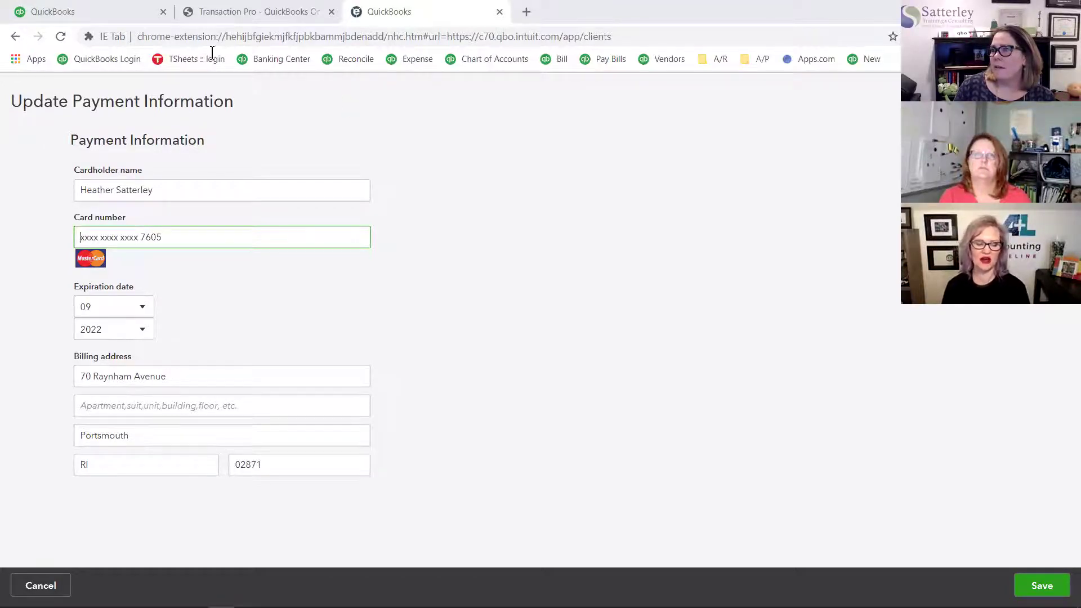
# Step: Try to save the prefilled card details on the Update Payment Information page
pyautogui.click(577, 45)
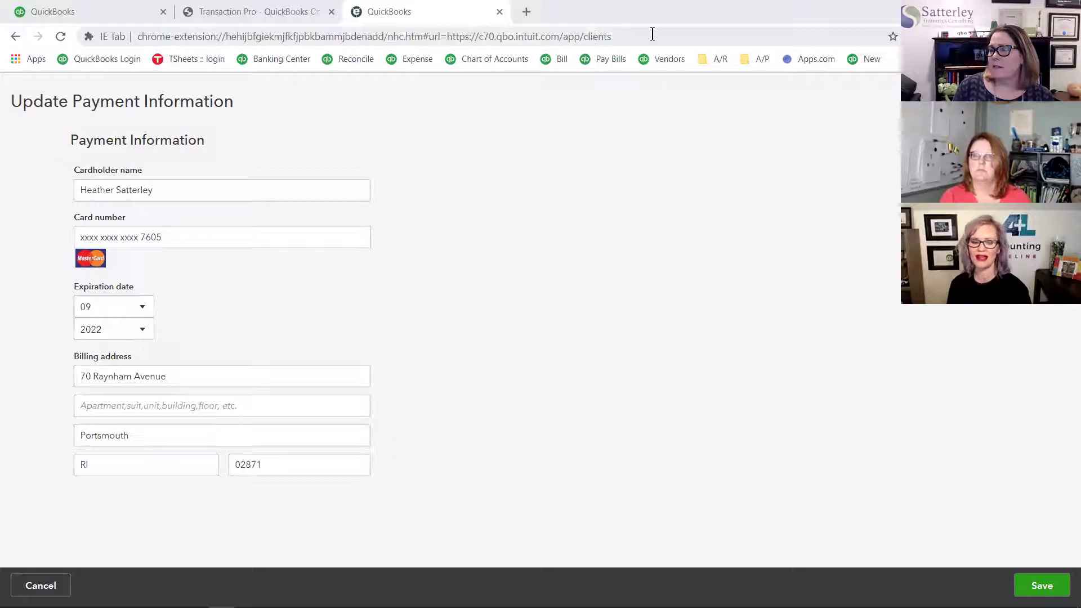
pyautogui.click(591, 36)
pyautogui.click(1042, 585)
pyautogui.click(1042, 585)
pyautogui.click(326, 319)
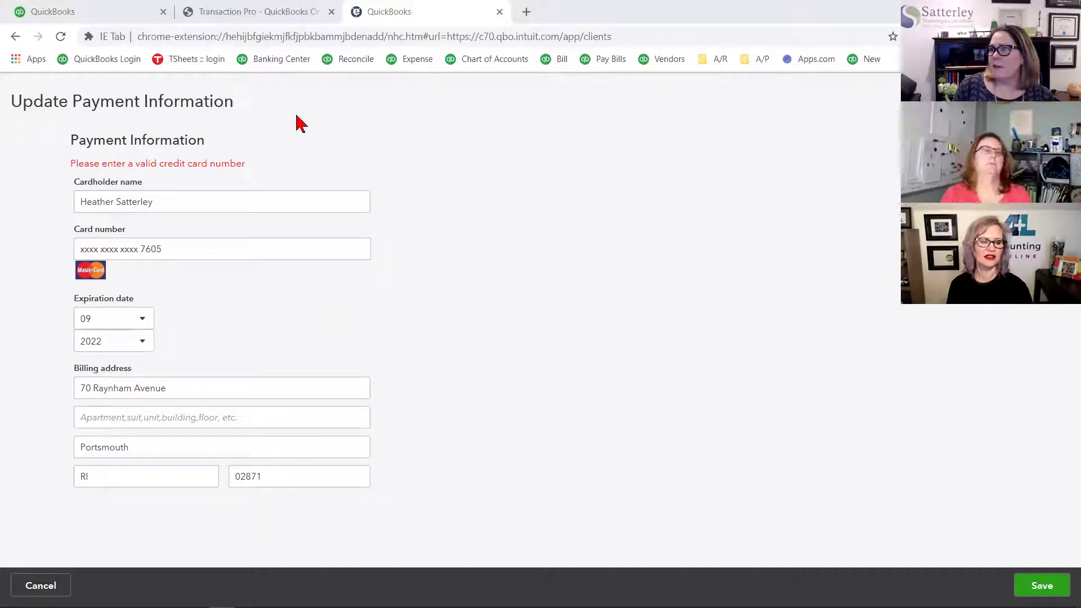
# Step: Go back a page, replace subscribe with client at the end of the IE Tab address, and load it
pyautogui.hotkey('ctrl', 'l')
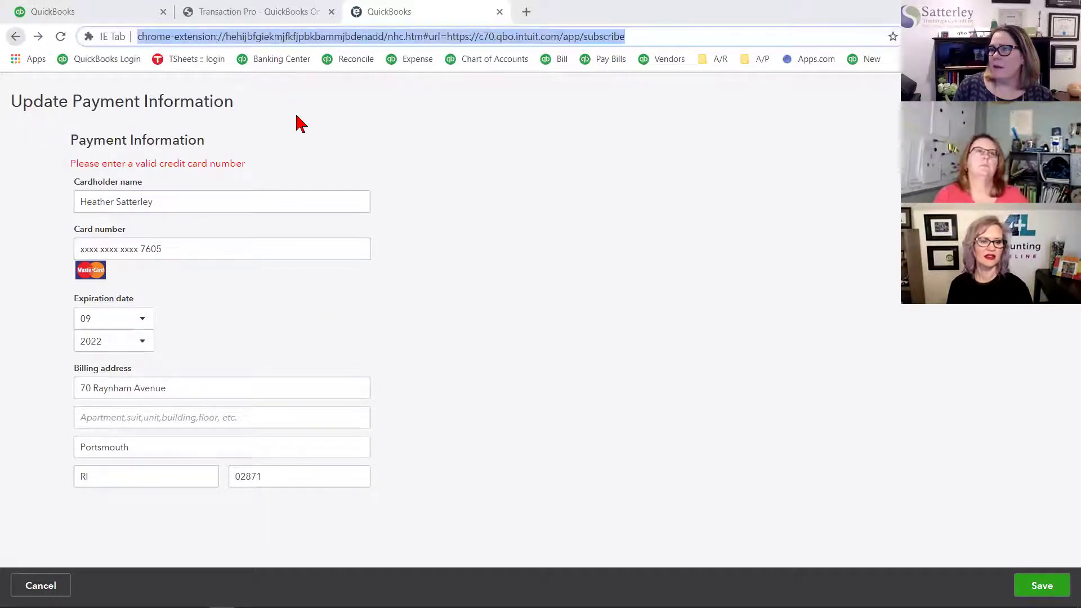
pyautogui.click(605, 36)
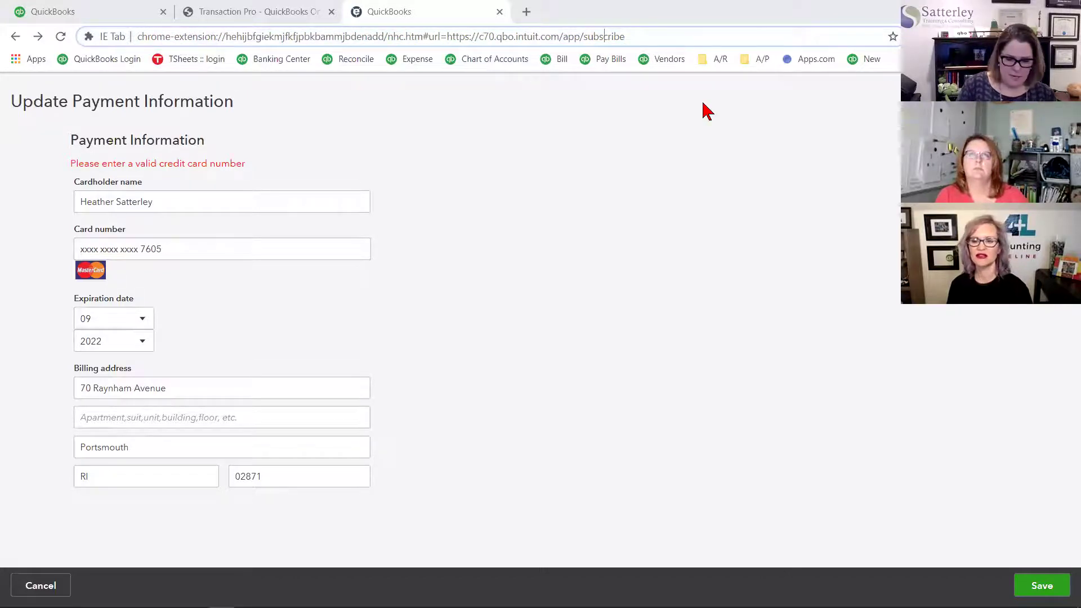
pyautogui.press('End')
pyautogui.hotkey('ctrl', 'shift', 'Left')
pyautogui.write('cli')
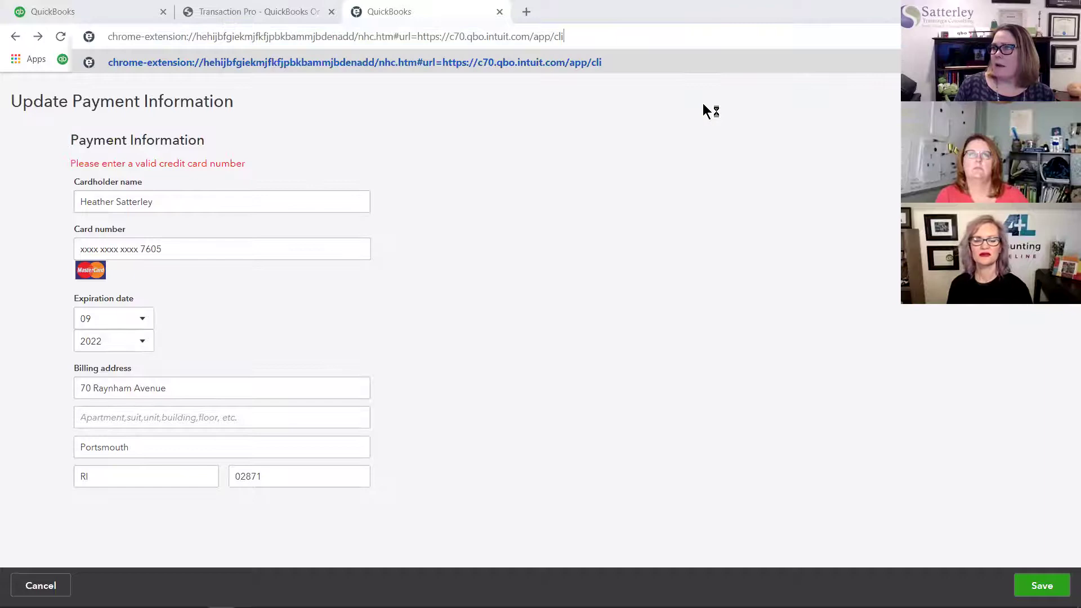
pyautogui.write('ent')
pyautogui.press('Return')
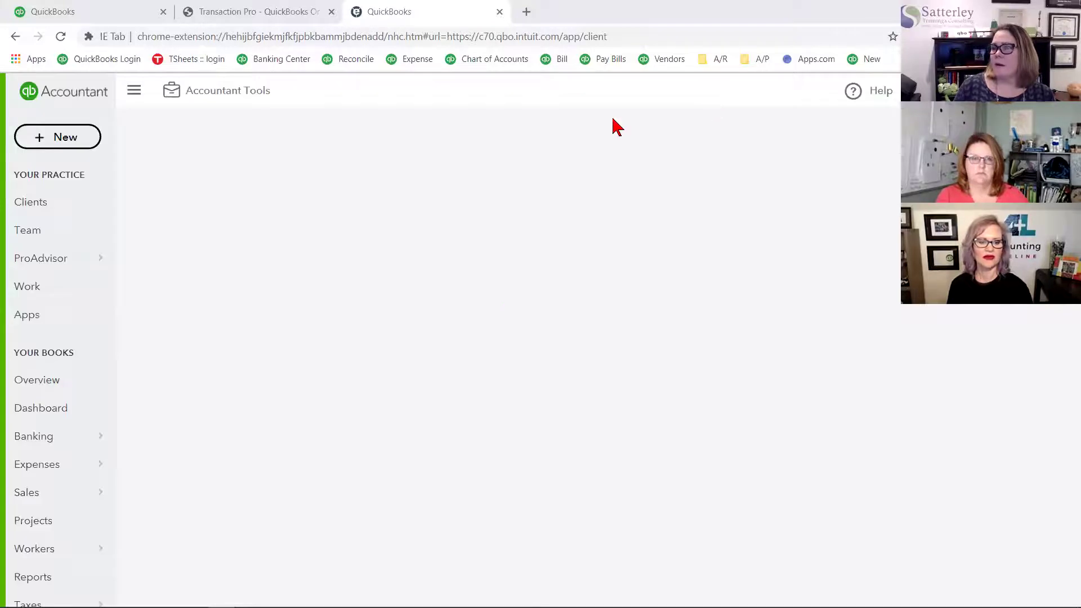
# Step: Open the Clients page in IE Tab, and return to the Demo Graphic Design Company's Export Overview page
pyautogui.click(44, 214)
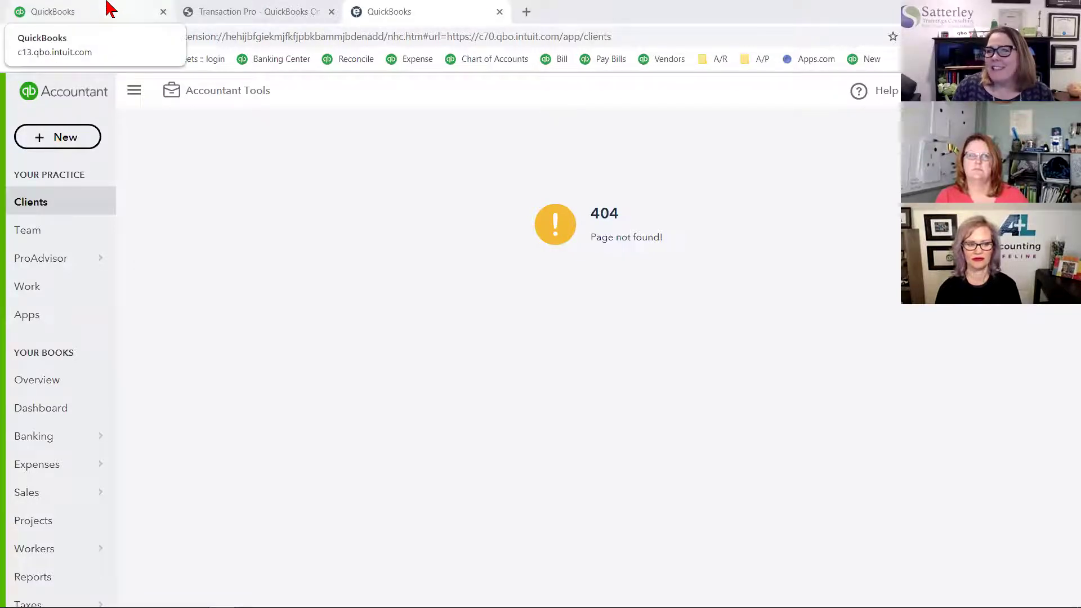
pyautogui.click(124, 7)
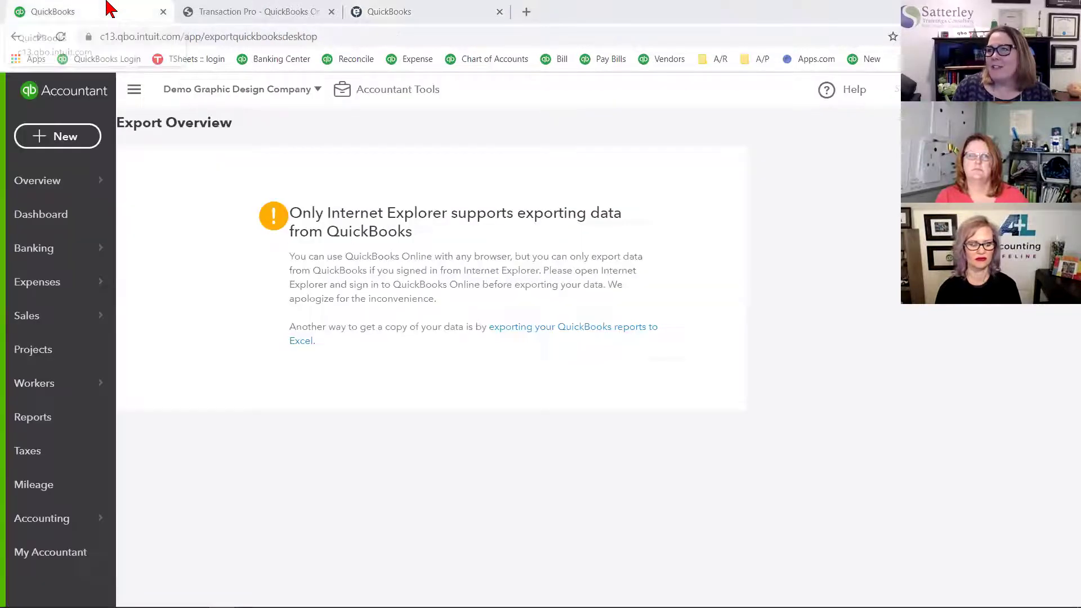
# Step: Copy exportquickbooksdesktop from the Export Overview address, replace clients with it at the end of the IE Tab address, and load the page
pyautogui.click(205, 37)
pyautogui.click(205, 37)
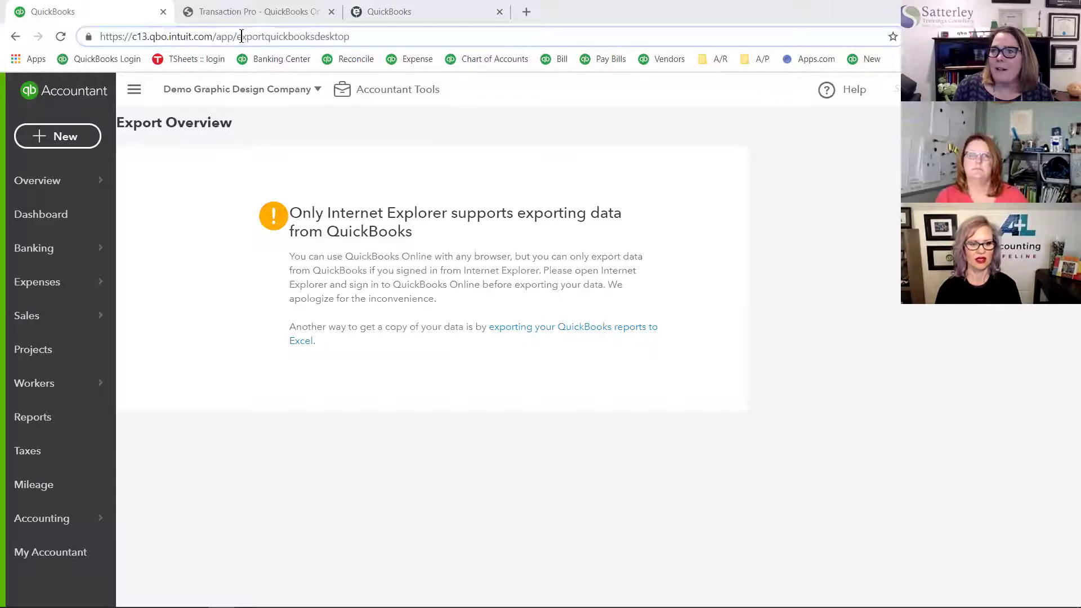
pyautogui.moveTo(236, 37); pyautogui.dragTo(349, 37)
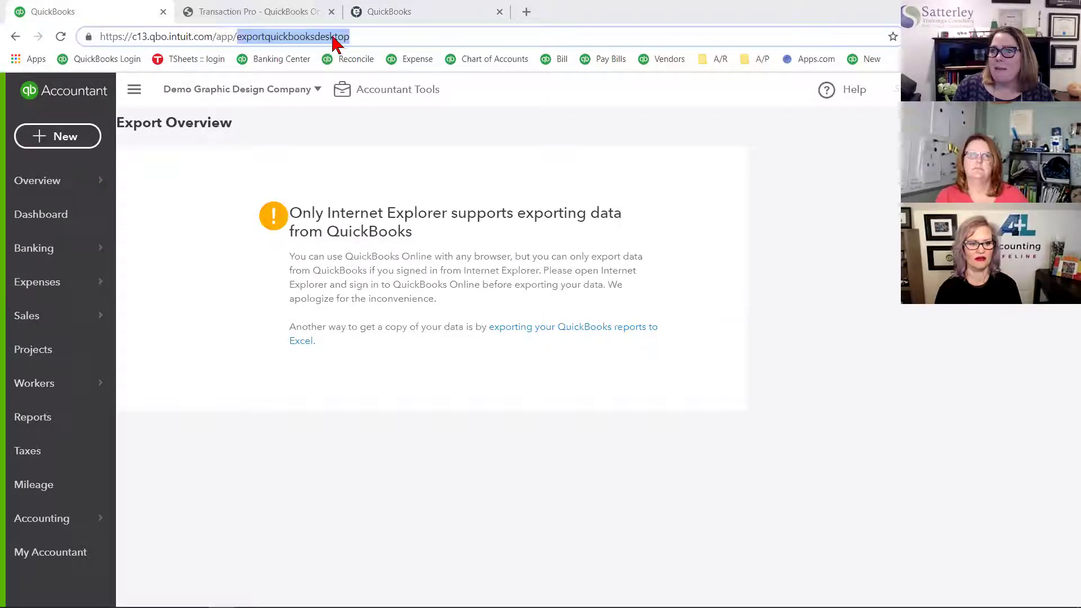
pyautogui.rightClick(347, 43)
pyautogui.click(411, 9)
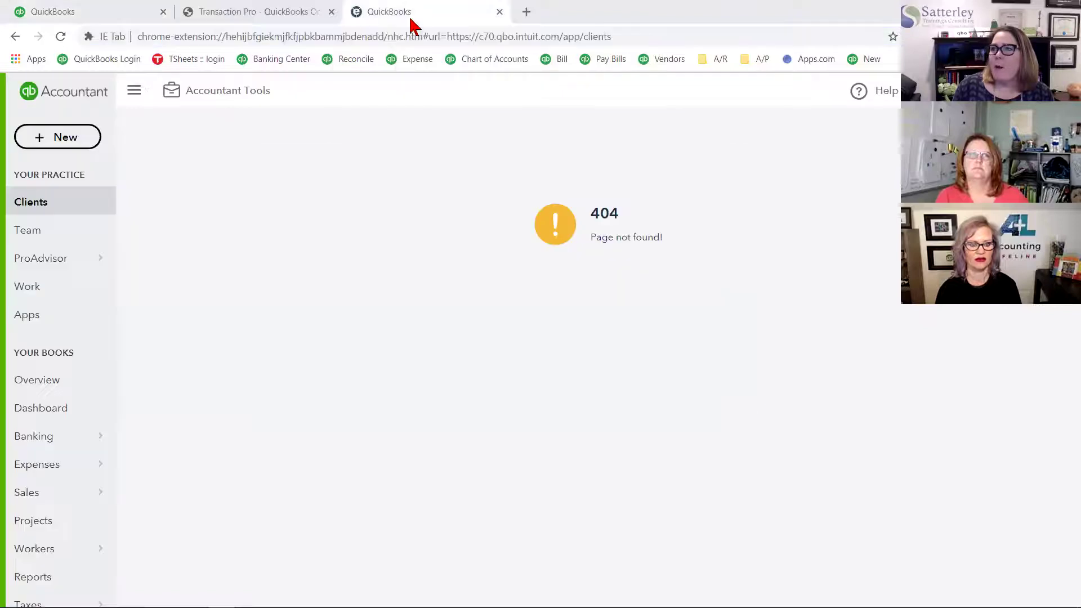
pyautogui.click(585, 37)
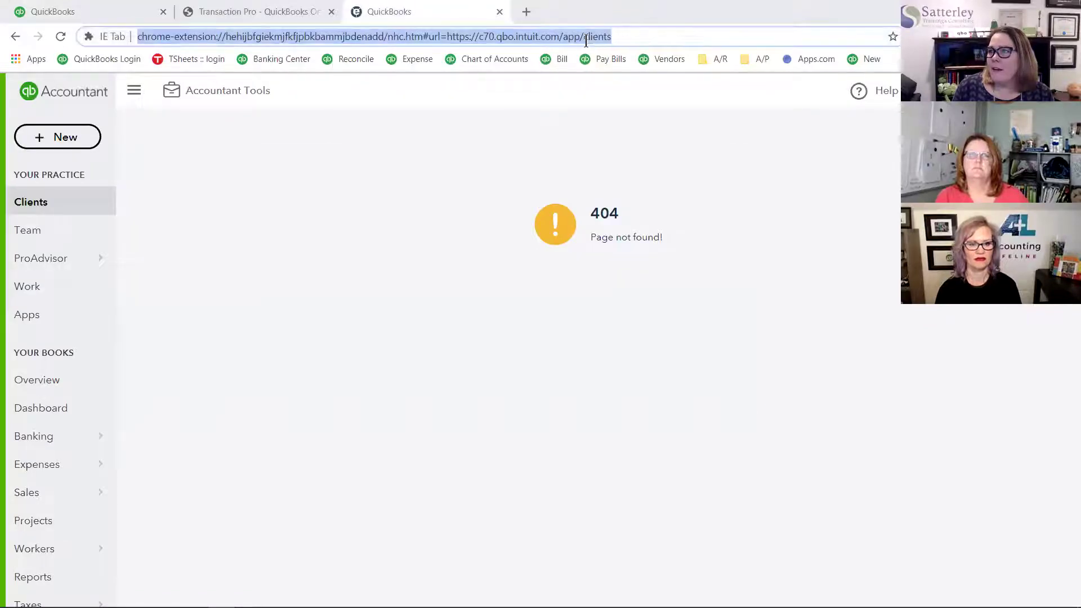
pyautogui.click(586, 38)
pyautogui.hotkey('shift', 'End')
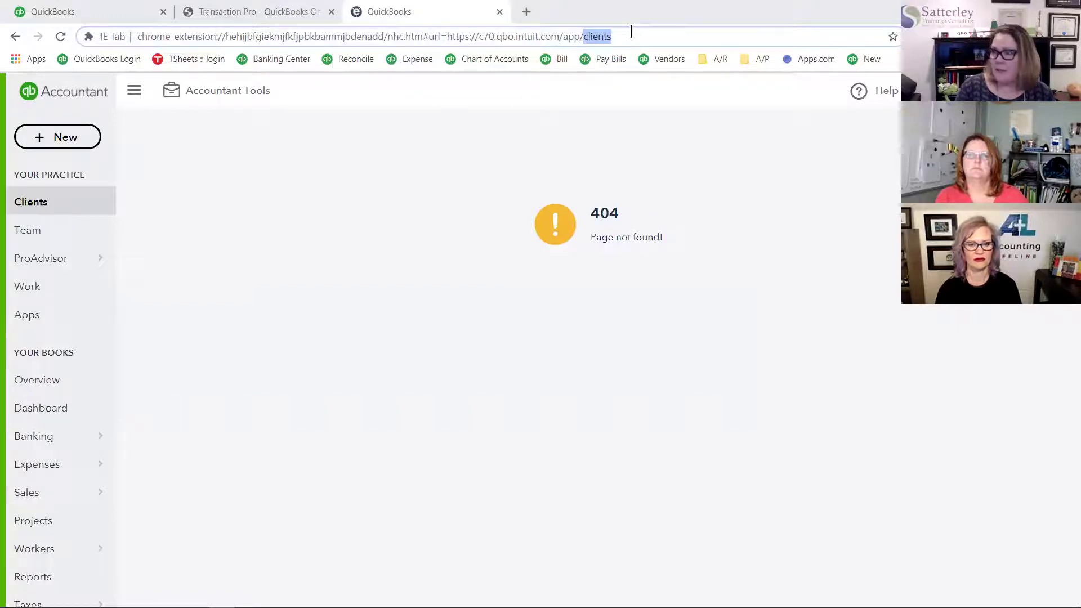
pyautogui.hotkey('ctrl', 'v')
pyautogui.press('Return')
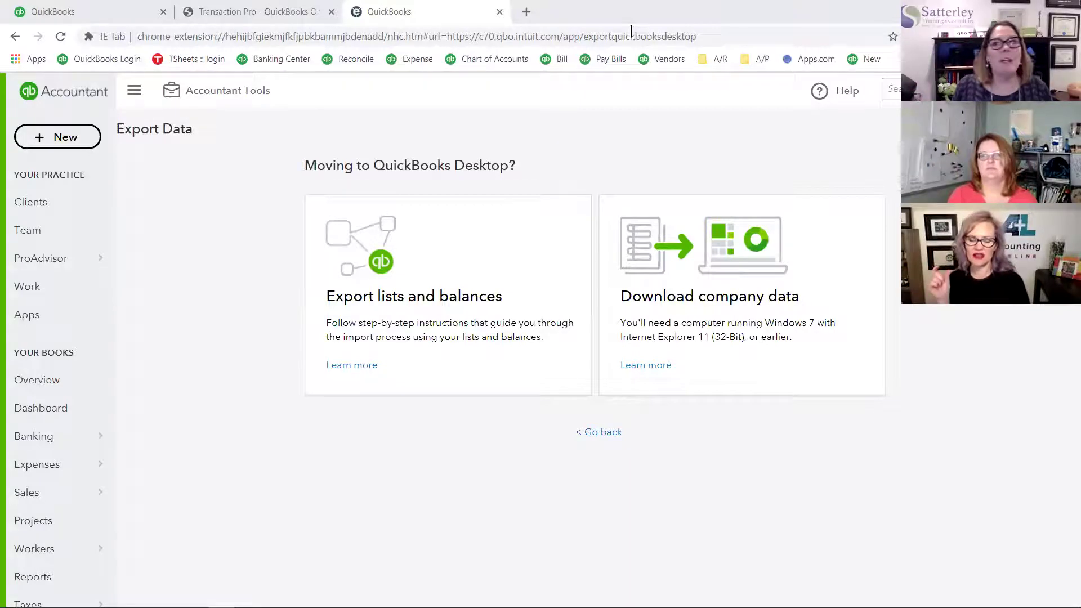
# Step: Choose to download company data for QuickBooks Desktop and start the export at Step 1: Prepare to export
pyautogui.click(726, 329)
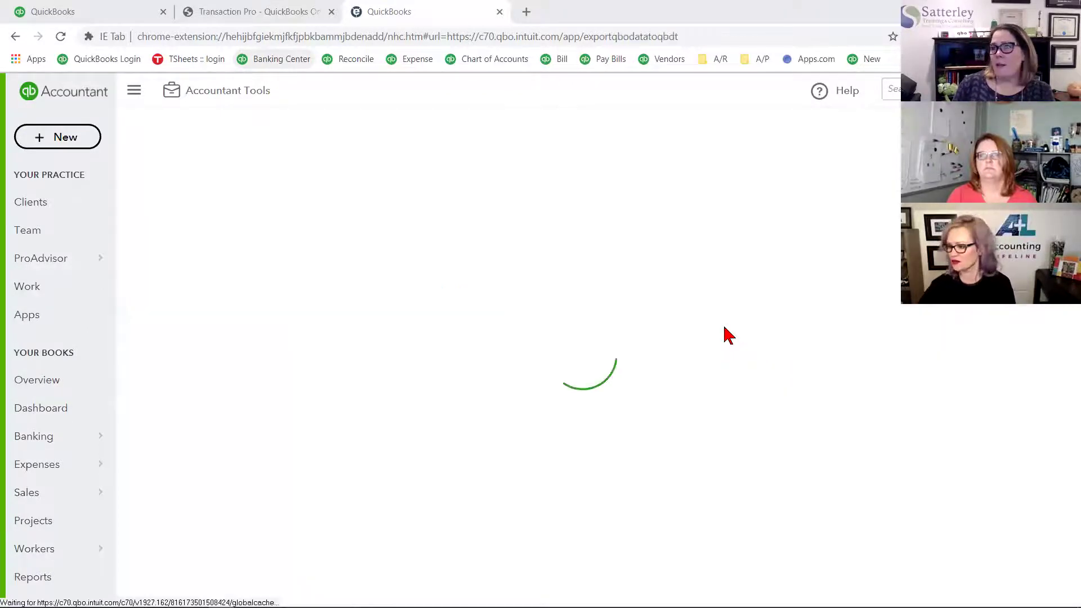
pyautogui.click(800, 419)
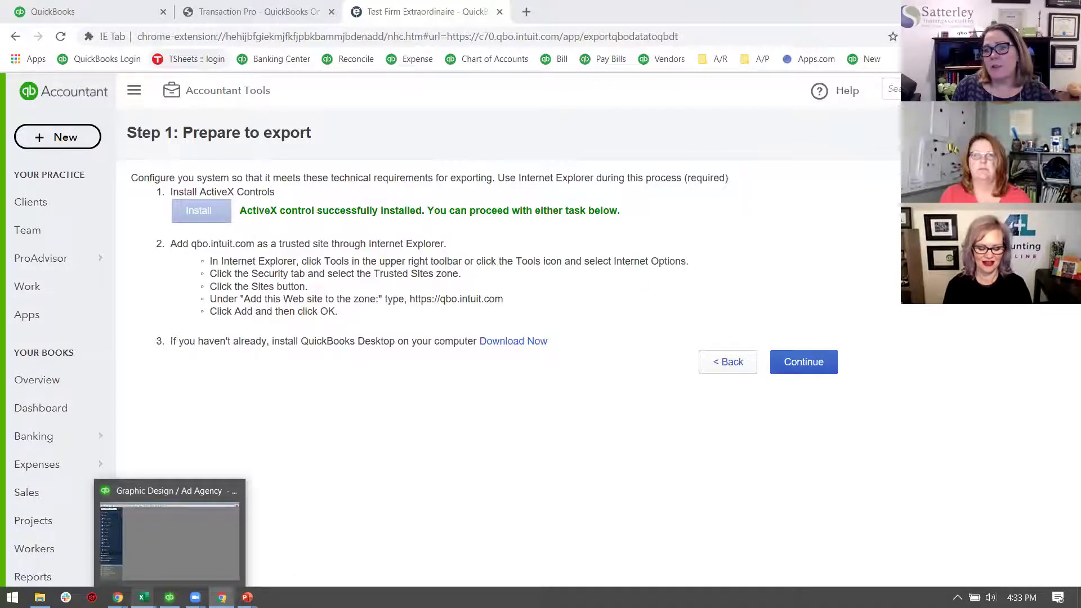
# Step: Switch to the running PowerPoint slide show and advance through the slides on opening, preparing and requesting the QuickBooks Online export
pyautogui.moveTo(144, 597)
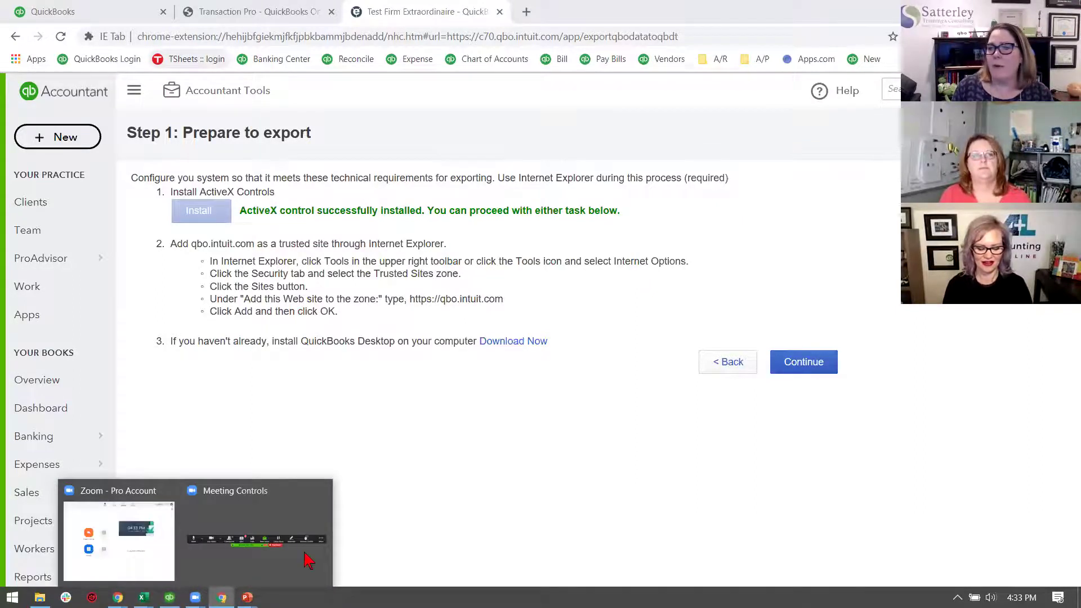
pyautogui.moveTo(247, 596)
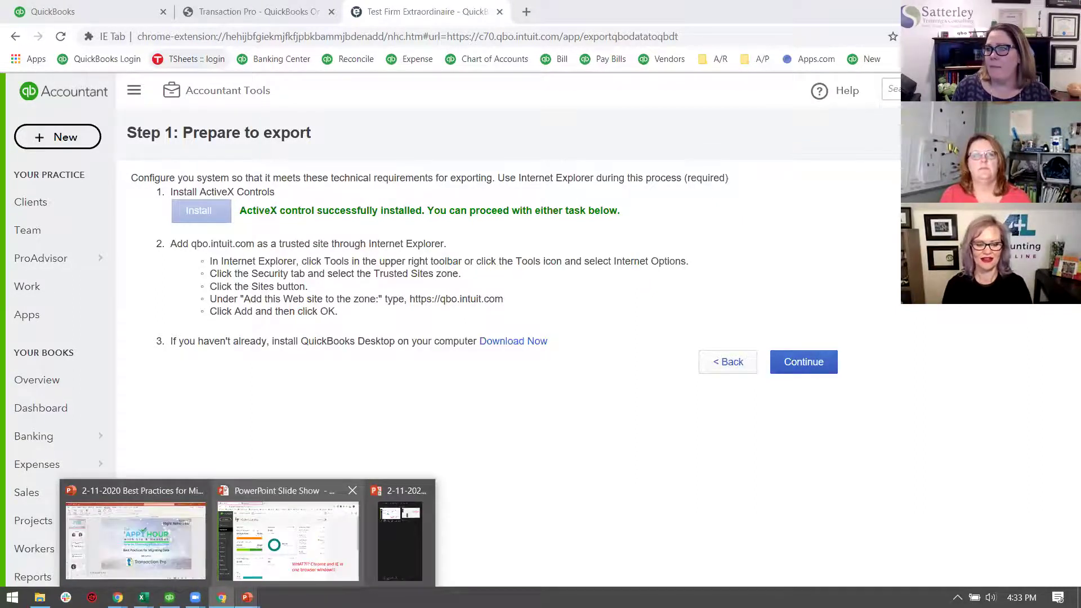
pyautogui.click(288, 541)
pyautogui.click(326, 309)
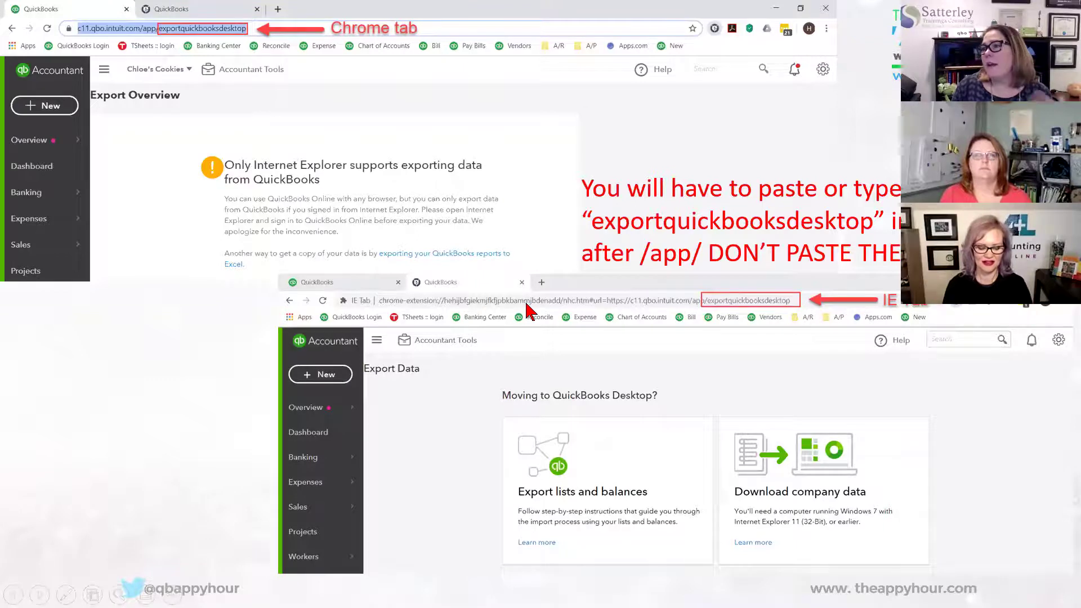
pyautogui.press('Right')
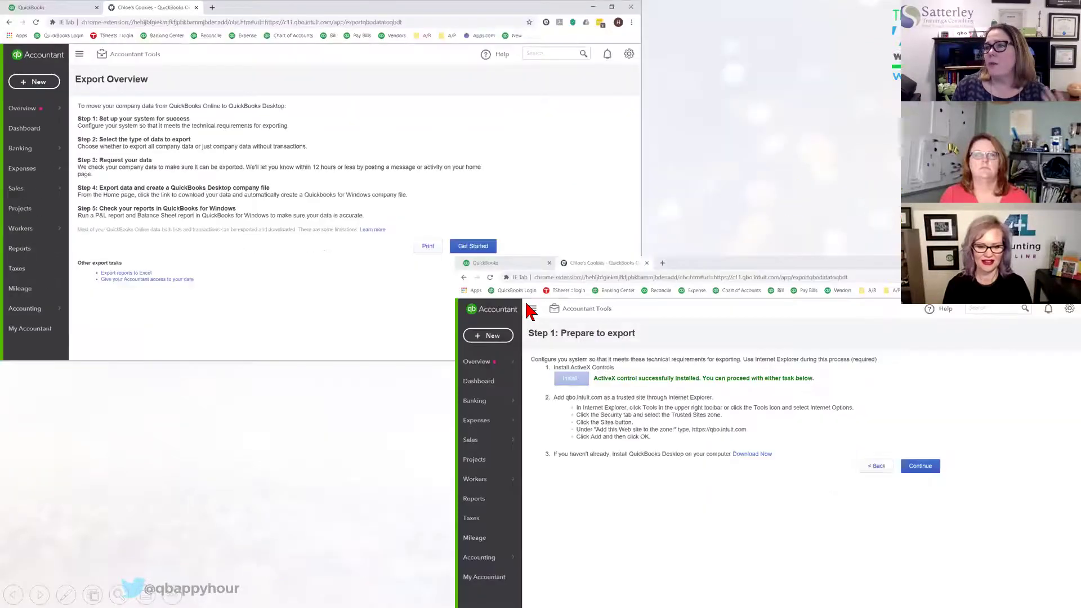
pyautogui.press('Right')
pyautogui.press('Right')
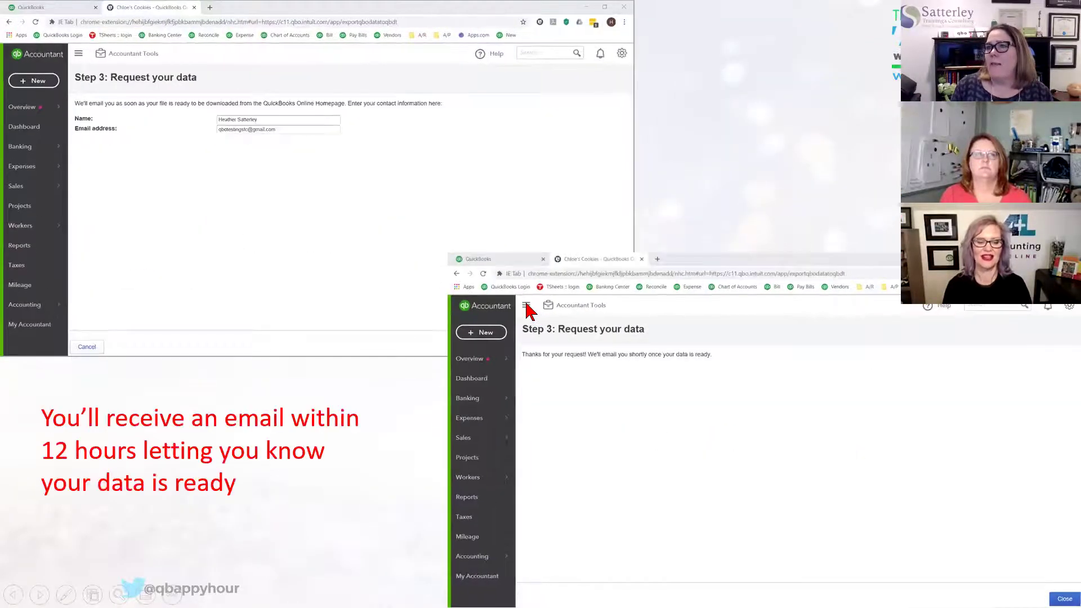
pyautogui.press('Right')
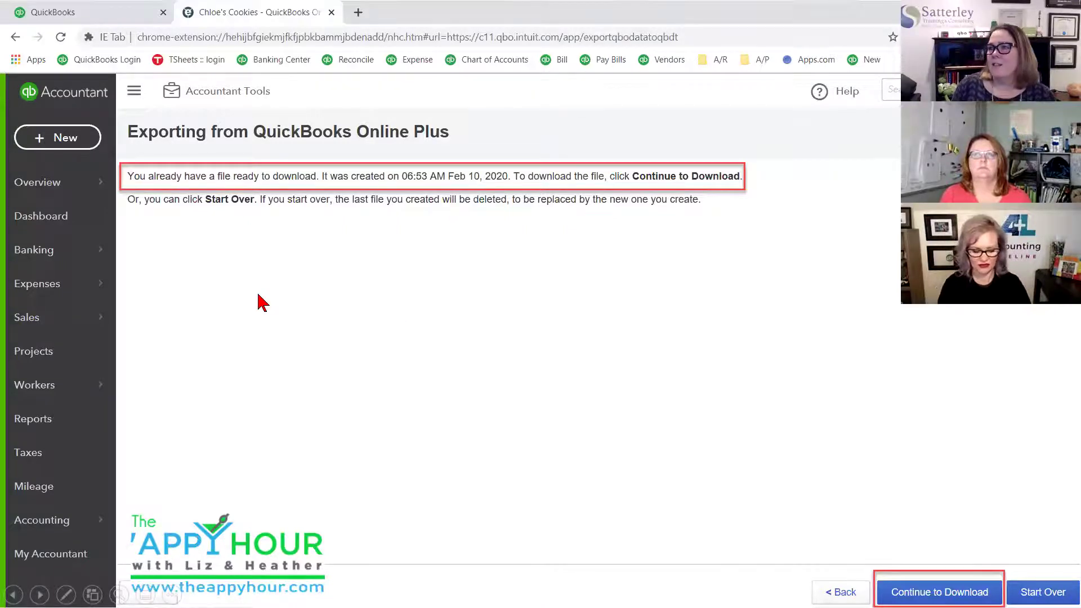
# Step: Go through the slides on downloading and converting the company file, ending at the slide How much data should I migrate?
pyautogui.click(333, 289)
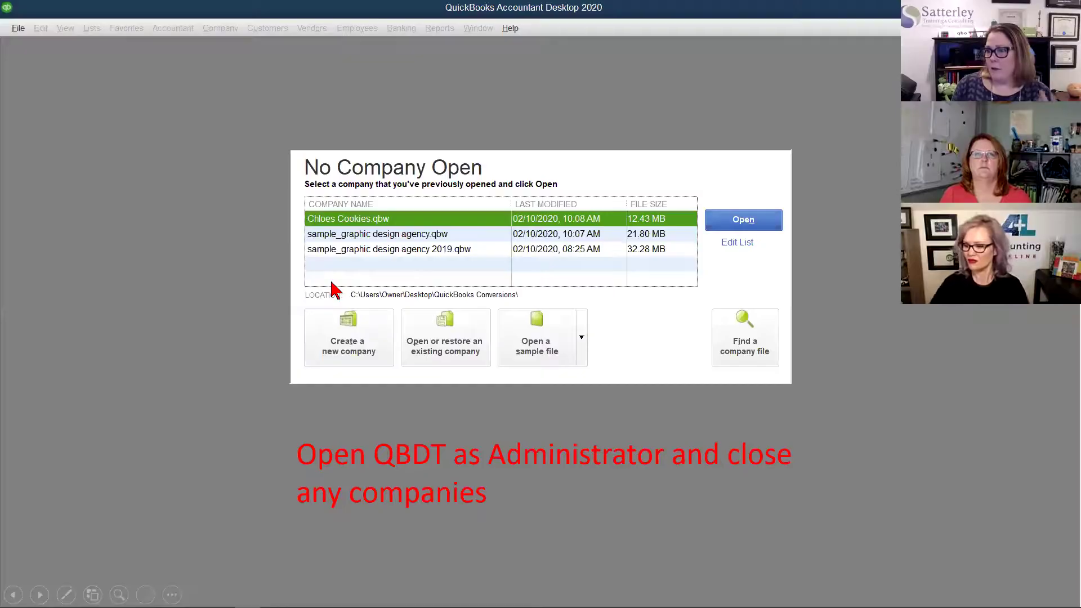
pyautogui.press('Left')
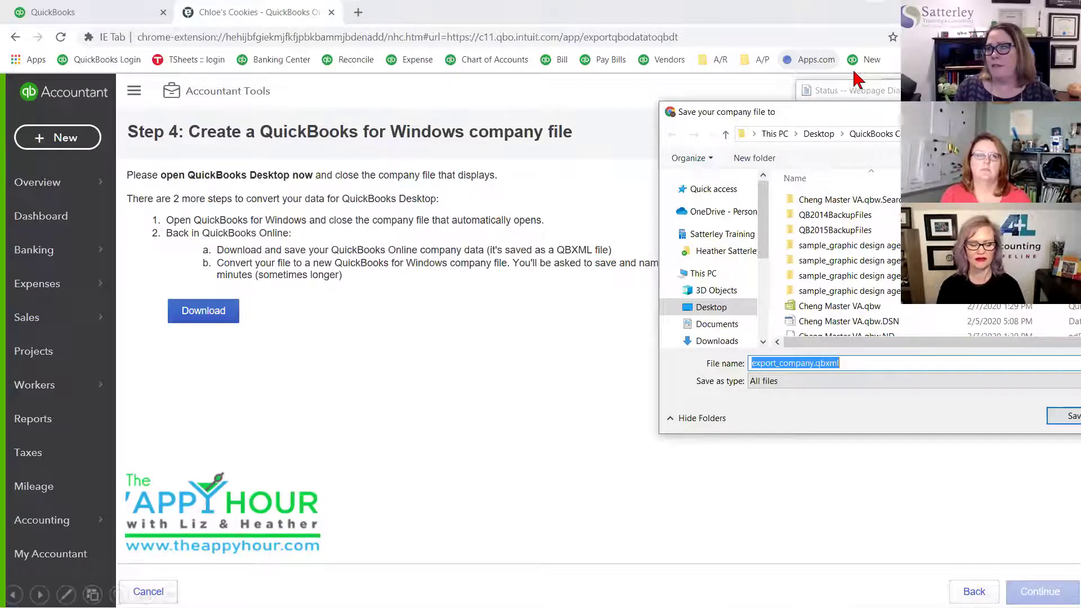
pyautogui.click(516, 254)
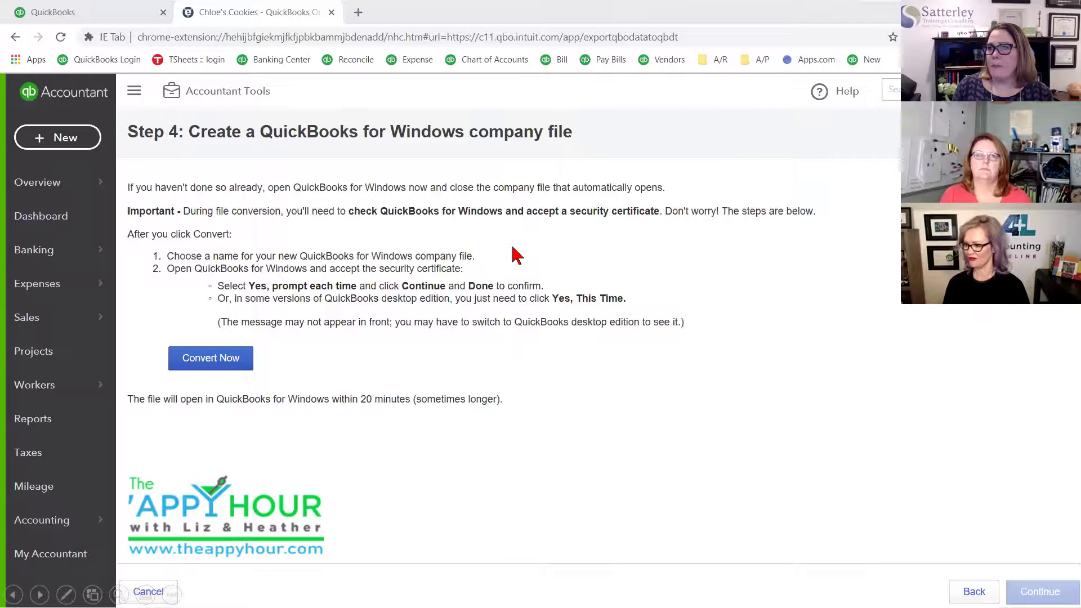
pyautogui.click(516, 255)
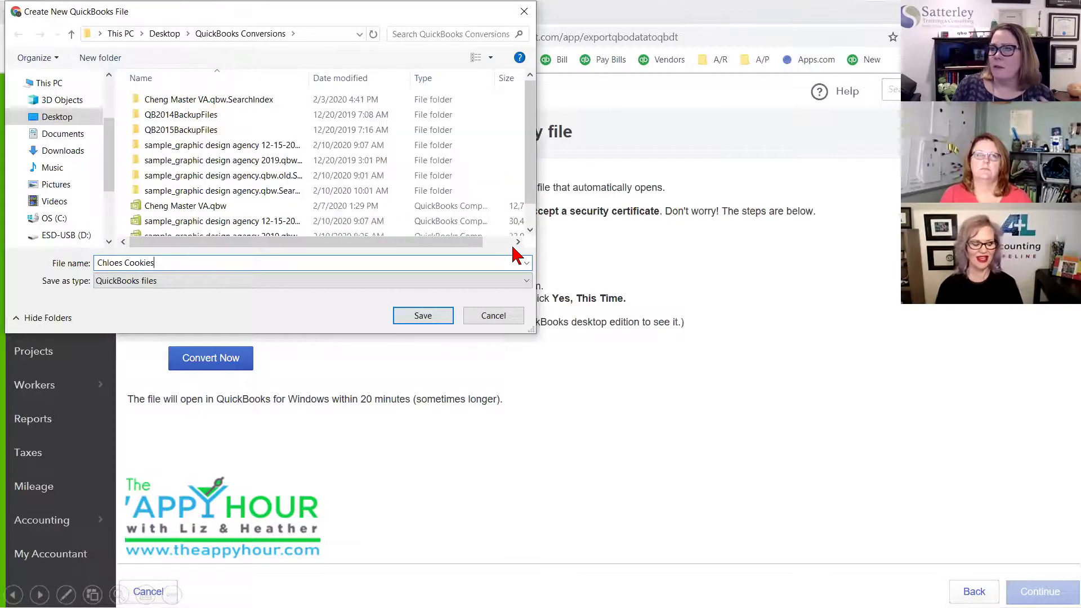
pyautogui.click(515, 254)
pyautogui.click(517, 255)
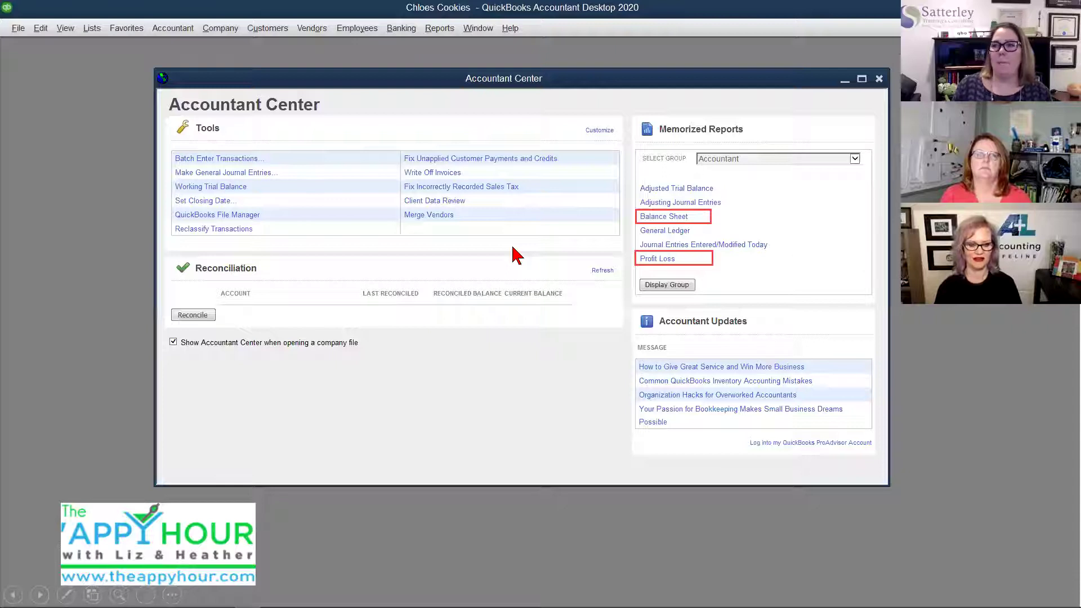
pyautogui.press('Right')
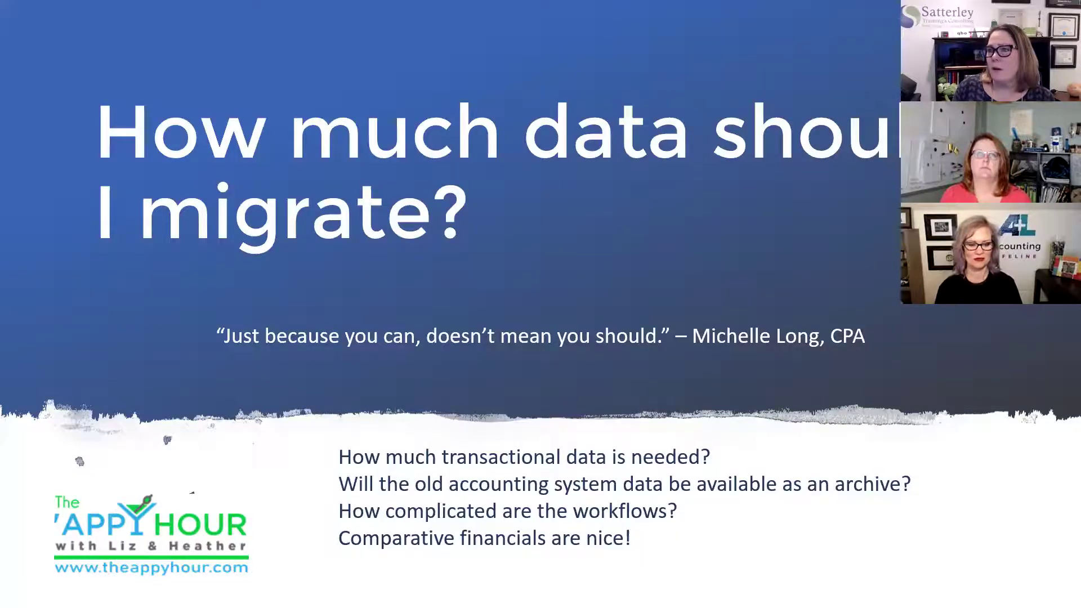
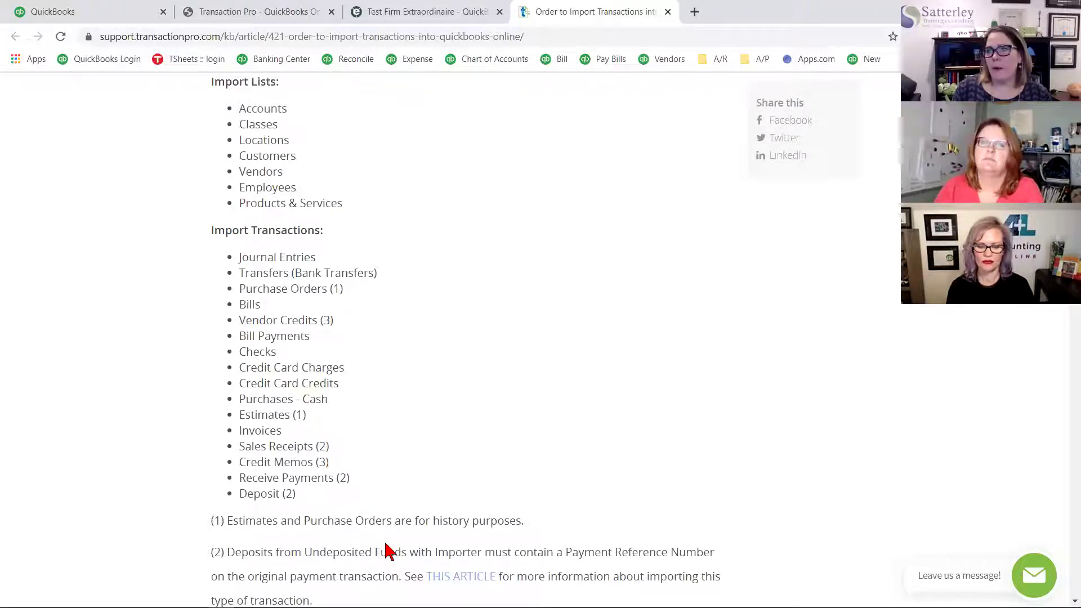
# Step: Return from the import order article to the PowerPoint slide show and advance to the slide Use the Pre-Defined TPI Maps
pyautogui.moveTo(247, 599)
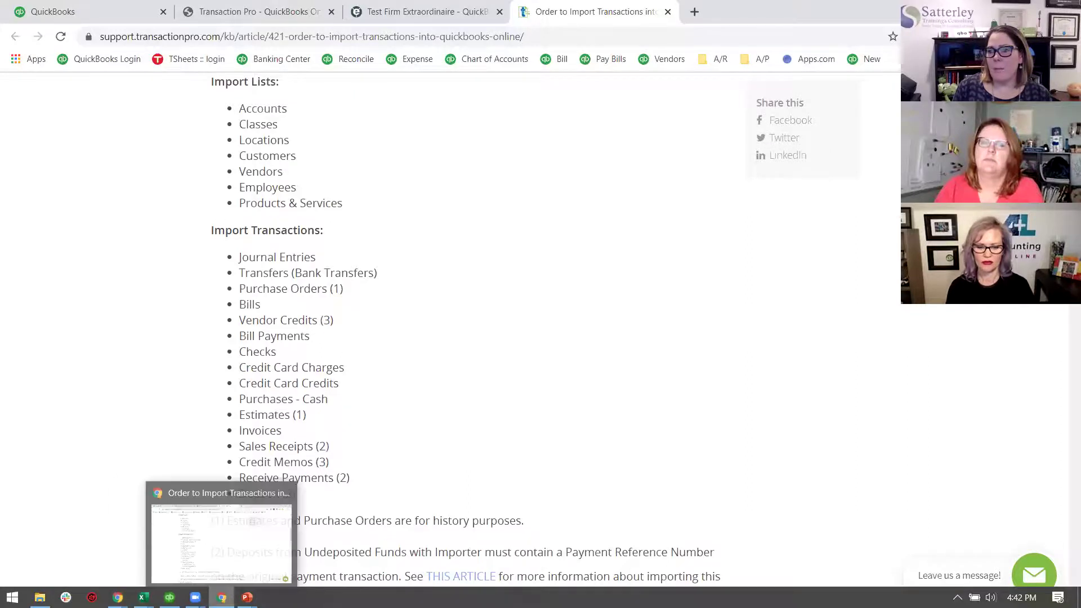
pyautogui.click(309, 546)
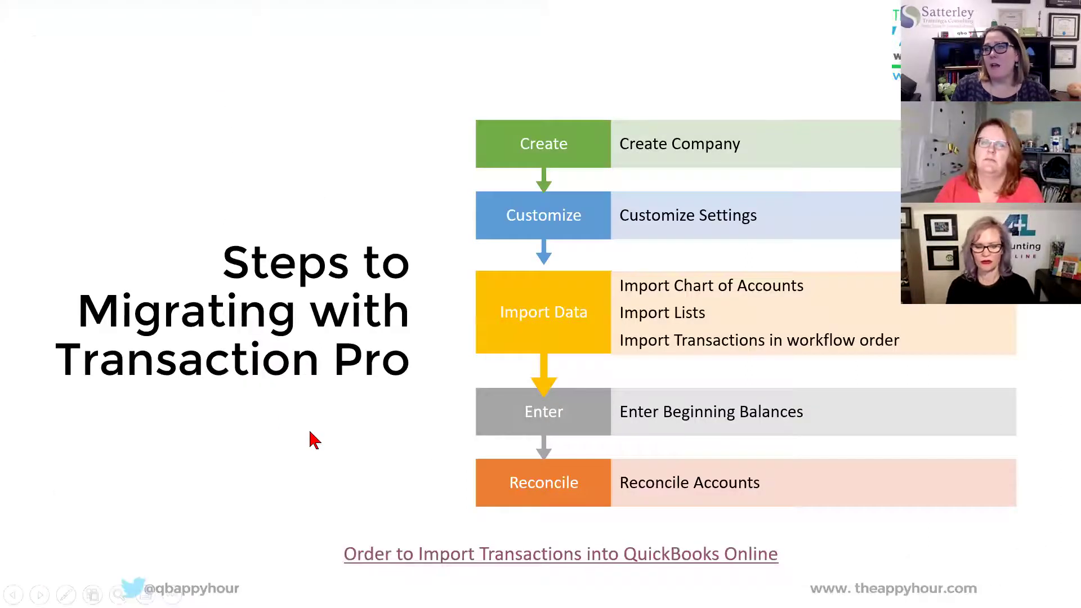
pyautogui.click(282, 470)
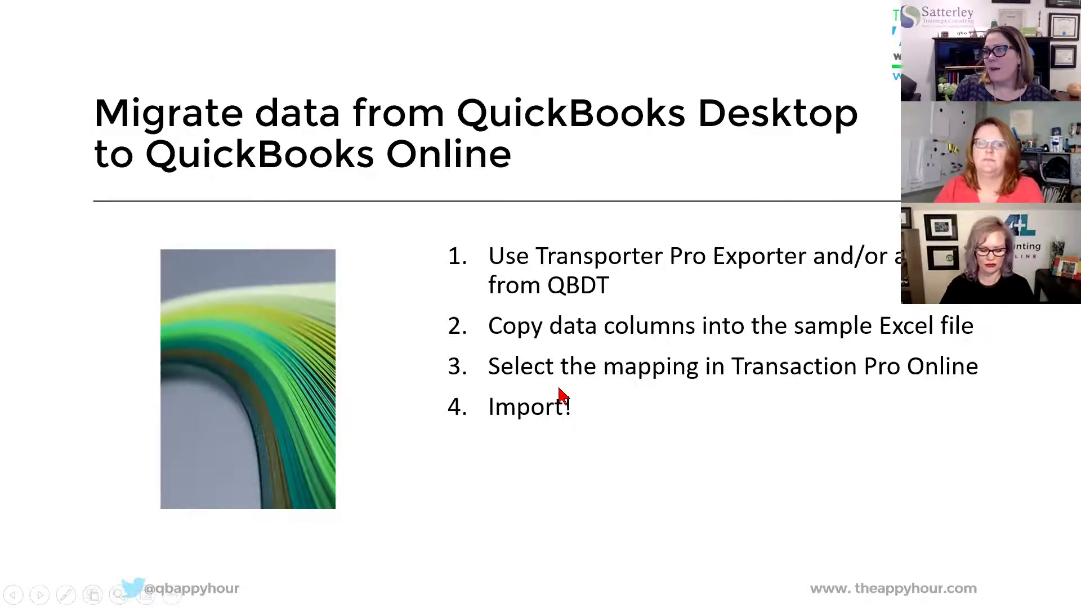
pyautogui.click(660, 441)
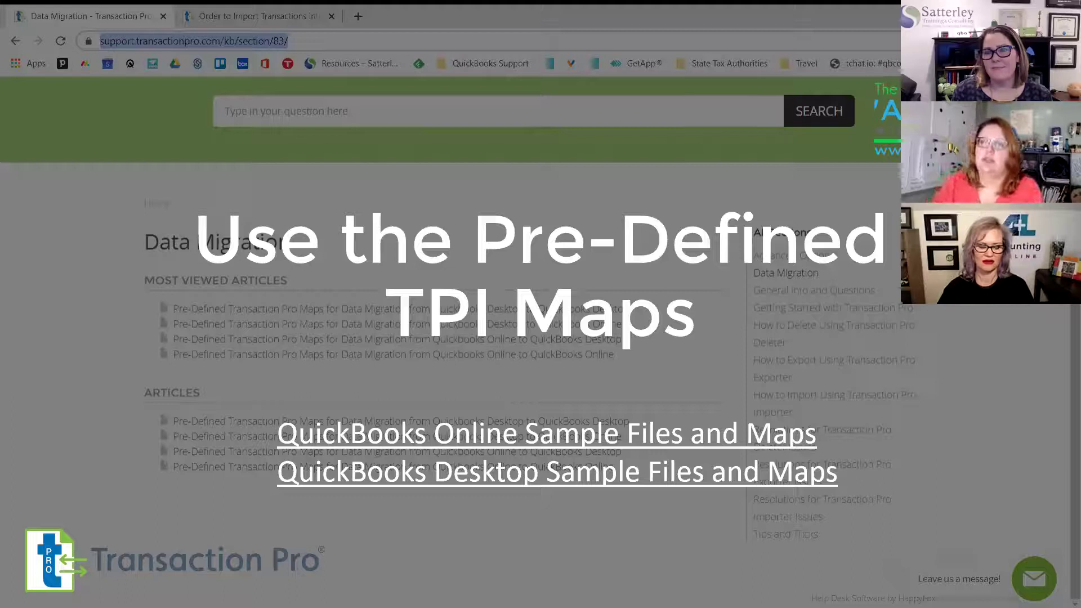
# Step: Open the QuickBooks Desktop Sample Files and Maps link and view the article's attachments
pyautogui.click(559, 479)
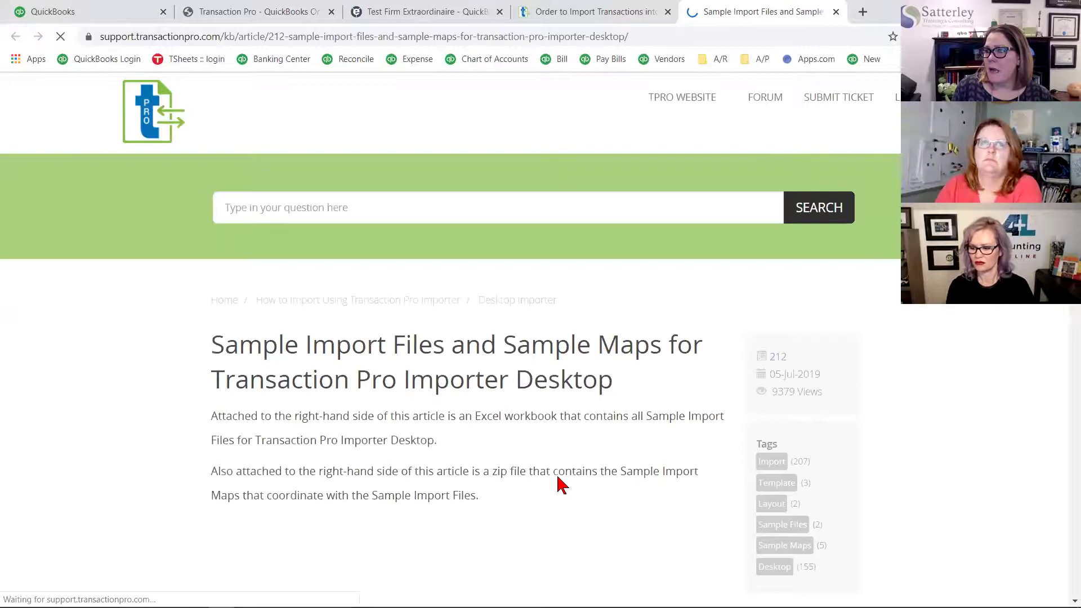
pyautogui.scroll(-3, 486, 416)
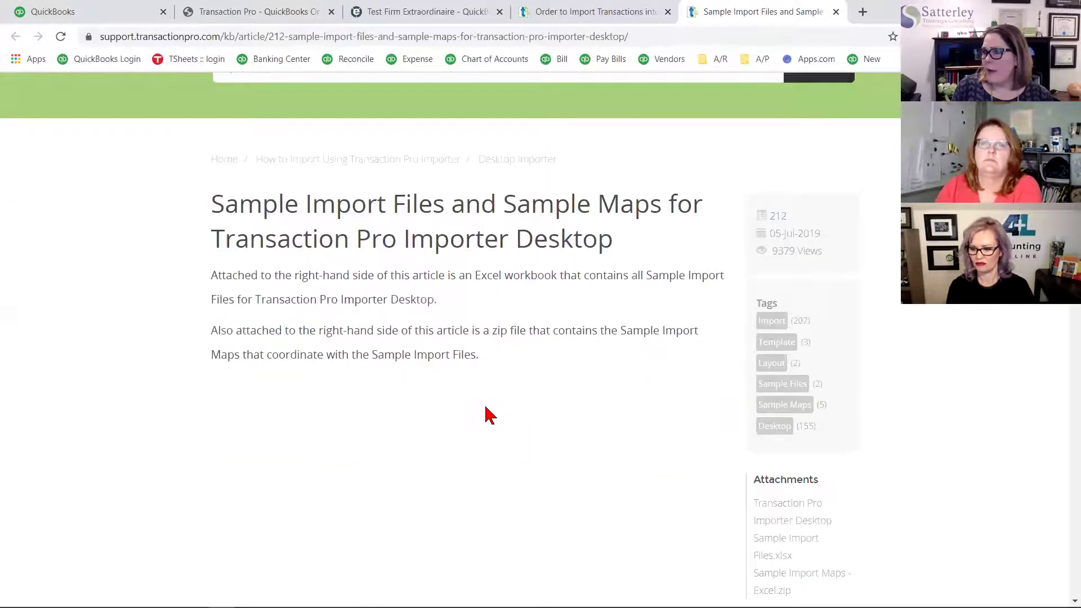
pyautogui.scroll(-3, 486, 415)
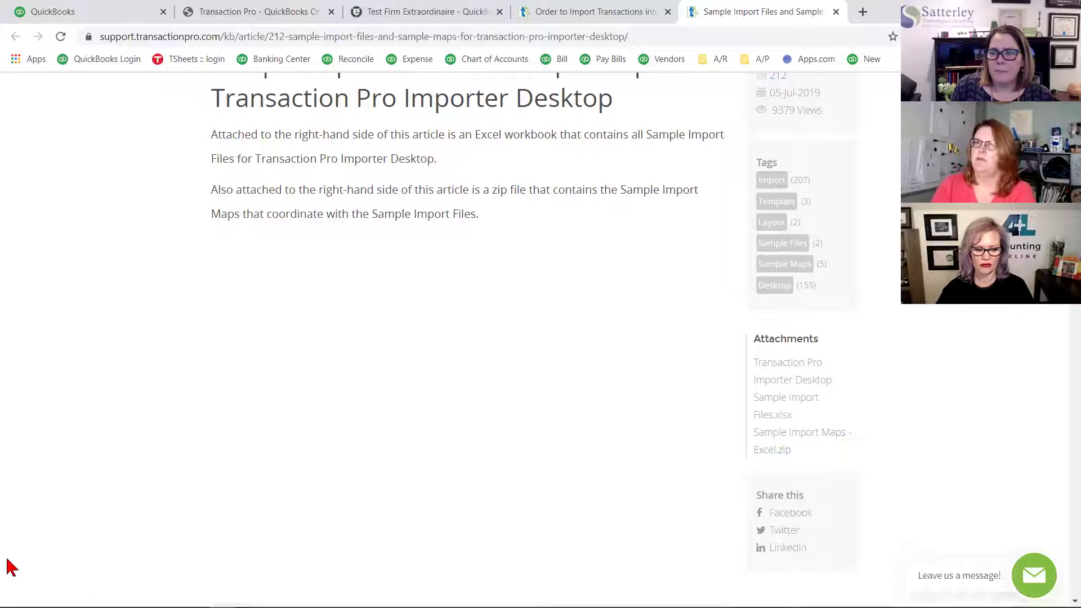
# Step: Switch back to the PowerPoint slide show at the slide Use the Pre-Defined TPI Maps
pyautogui.click(40, 597)
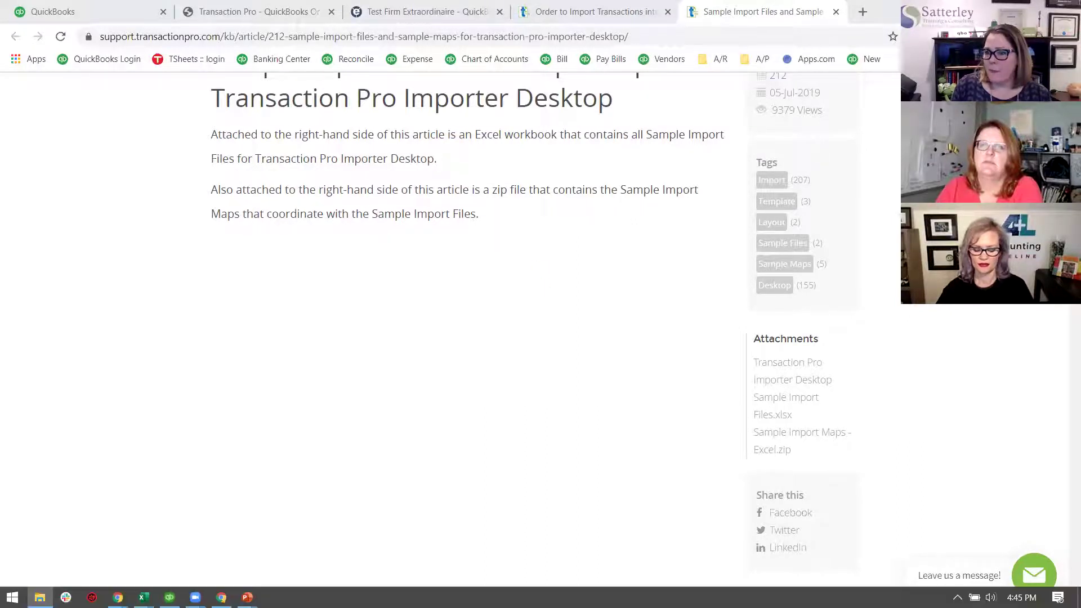
pyautogui.moveTo(169, 597)
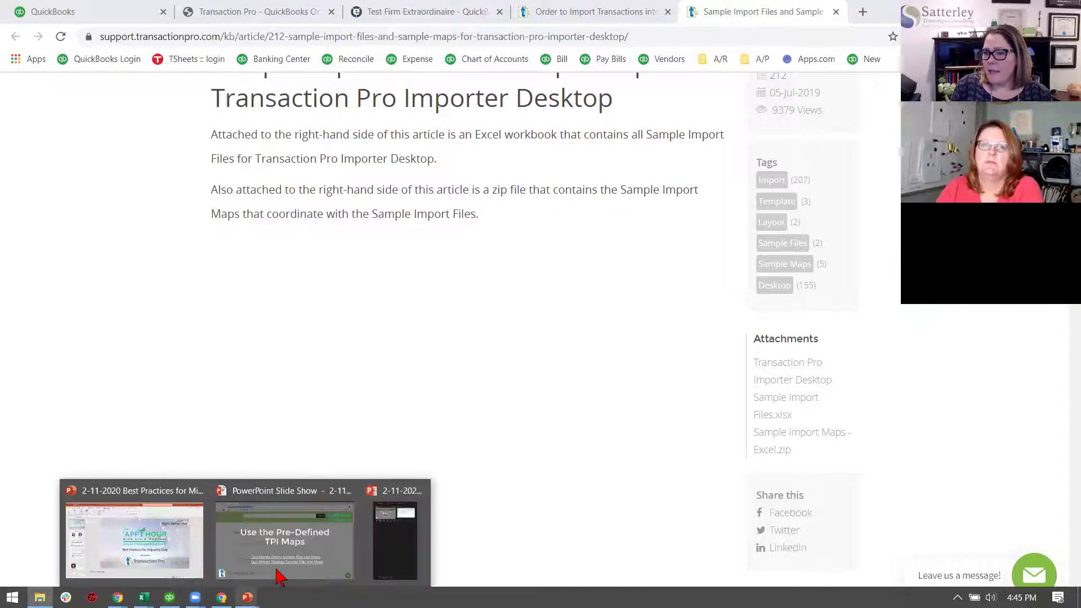
pyautogui.click(287, 543)
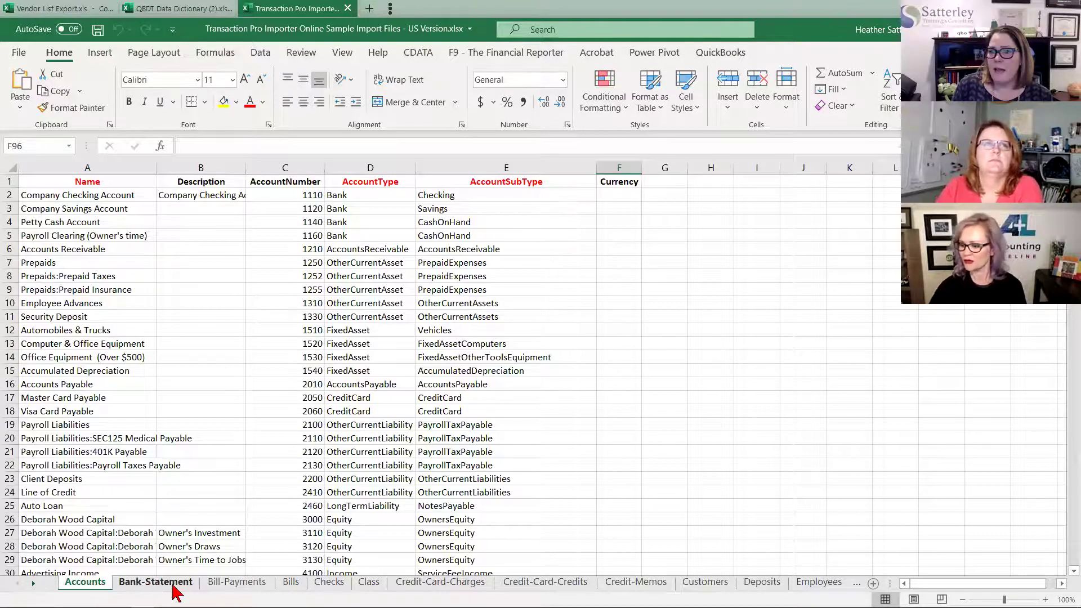
# Step: In Excel, look through the Transaction Pro Importer Online sample import workbook's sheets from Bank-Statement to Credit-Card-Credits
pyautogui.click(153, 582)
pyautogui.click(237, 582)
pyautogui.click(290, 582)
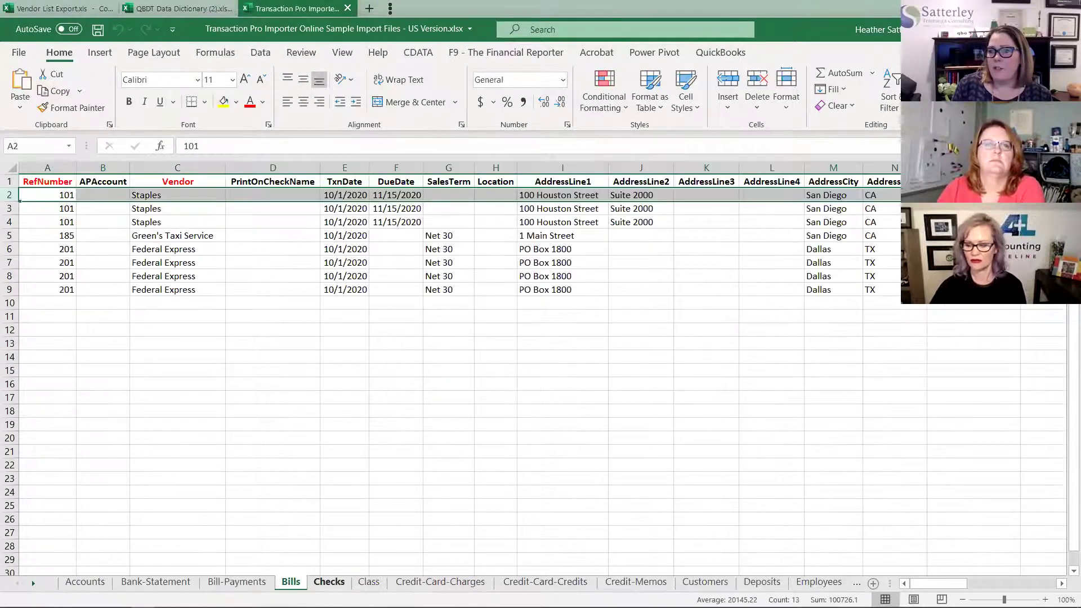
pyautogui.click(329, 582)
pyautogui.click(369, 583)
pyautogui.click(441, 582)
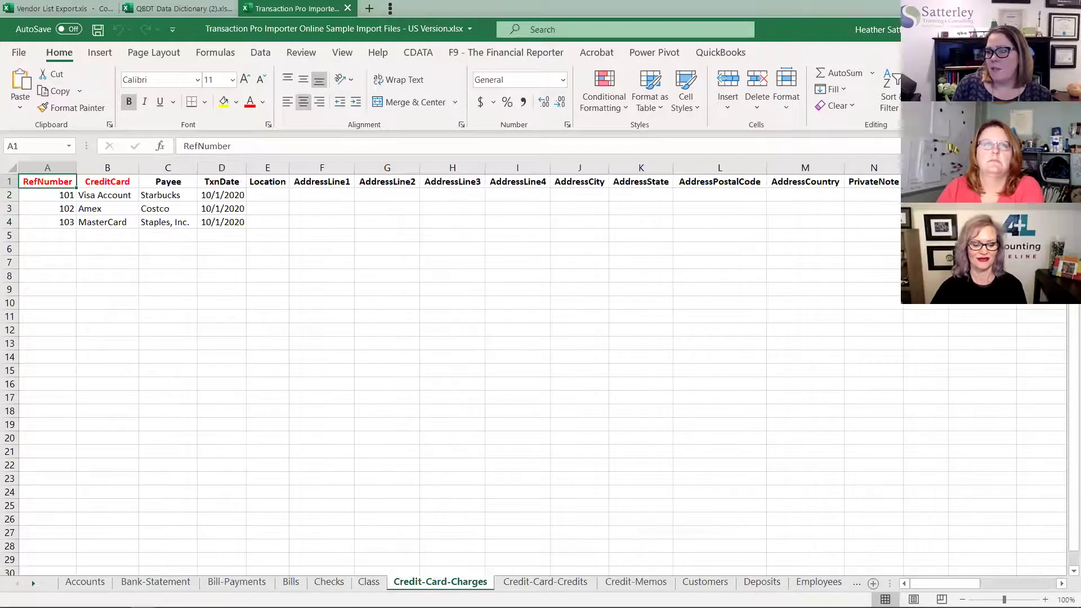
pyautogui.click(542, 582)
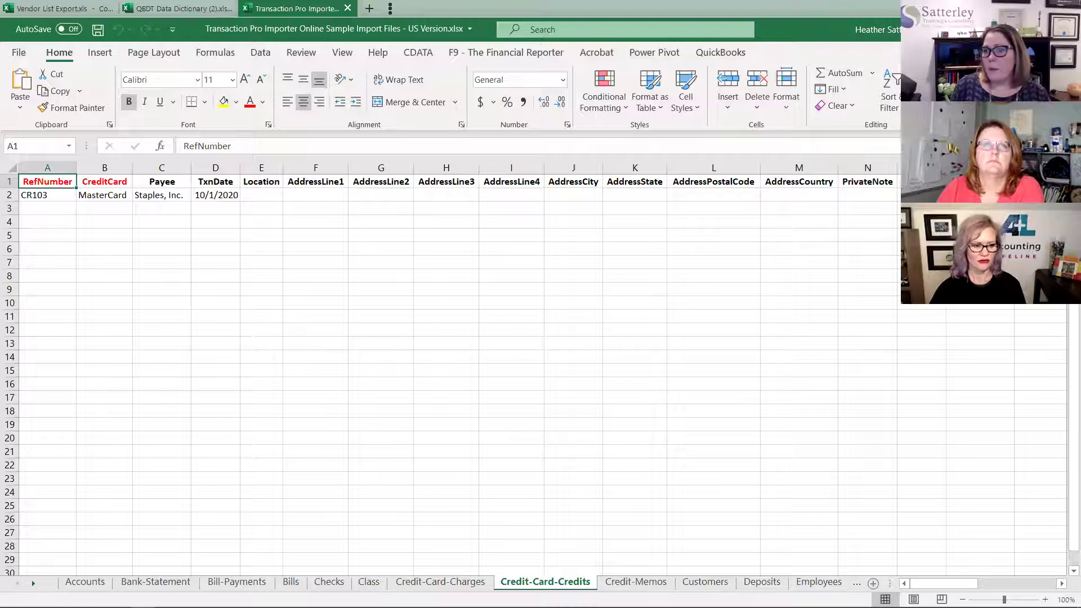
pyautogui.moveTo(170, 597)
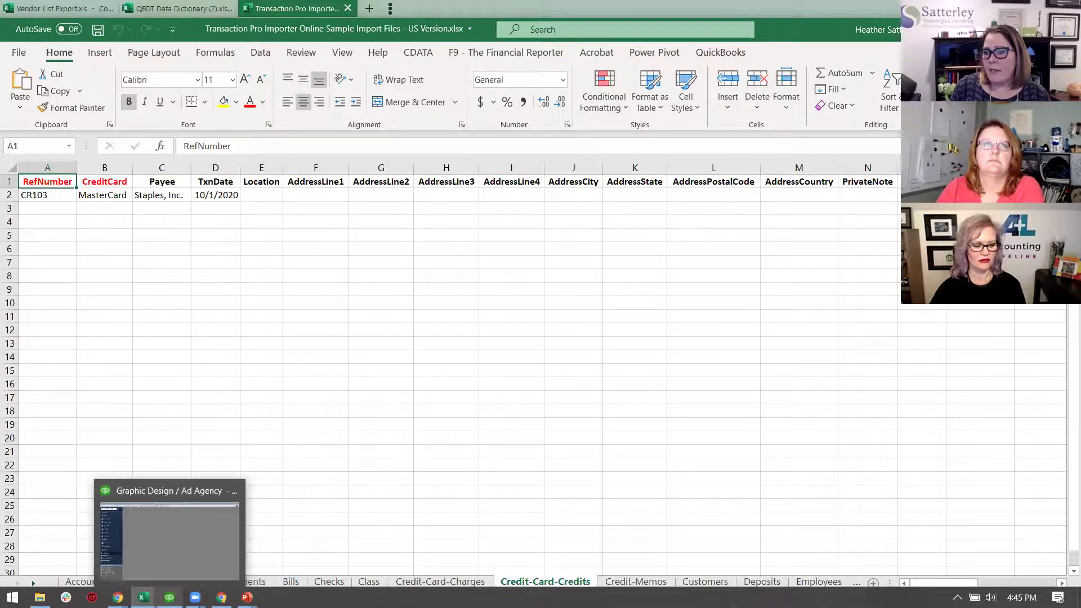
# Step: Switch to QuickBooks Desktop and dismiss the condensed company file summary and the 1099 Misc - Excel Upload access request
pyautogui.click(189, 552)
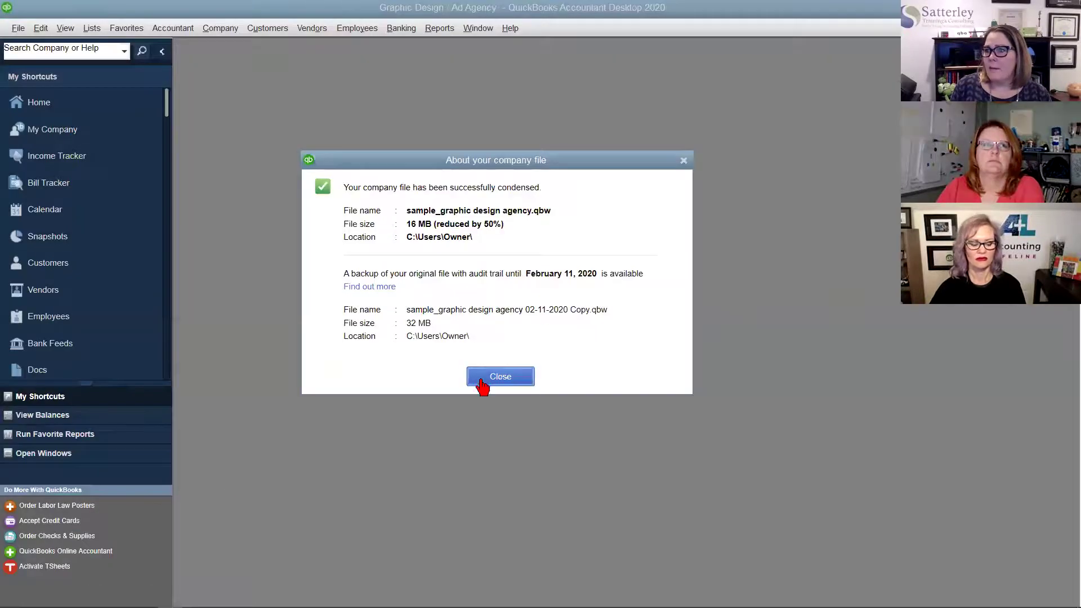
pyautogui.click(499, 378)
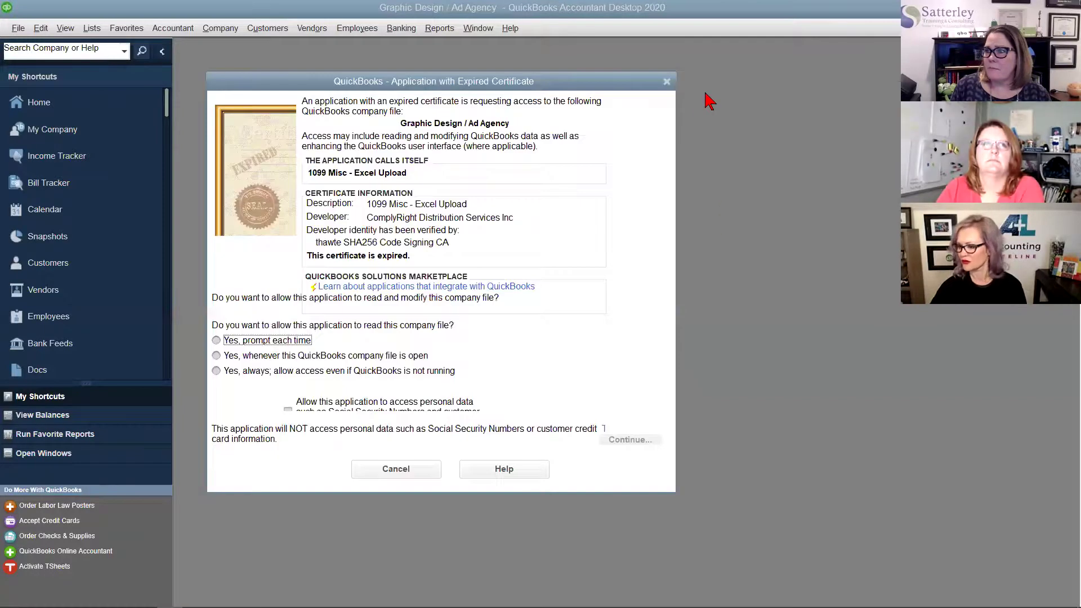
pyautogui.click(671, 82)
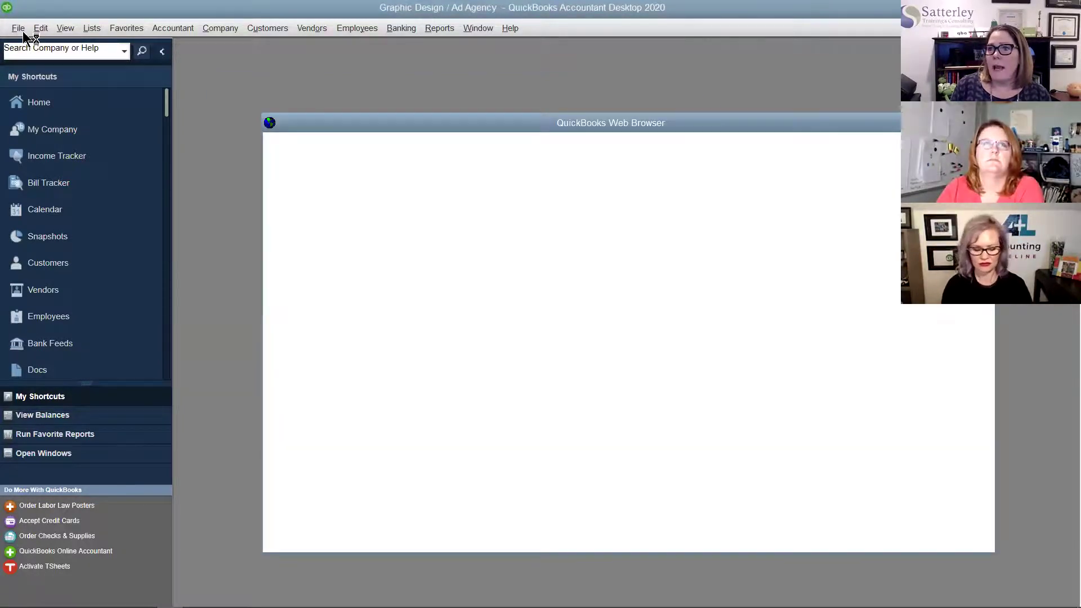
# Step: Start exporting lists to an IIF file with only the Customer List selected
pyautogui.click(440, 28)
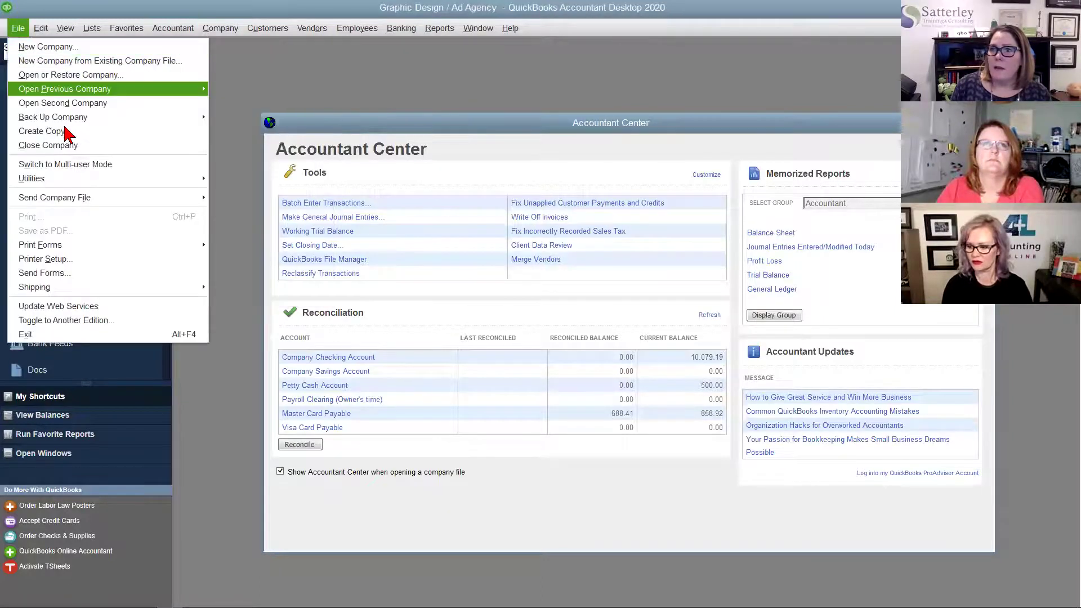
pyautogui.moveTo(89, 179)
pyautogui.moveTo(236, 194)
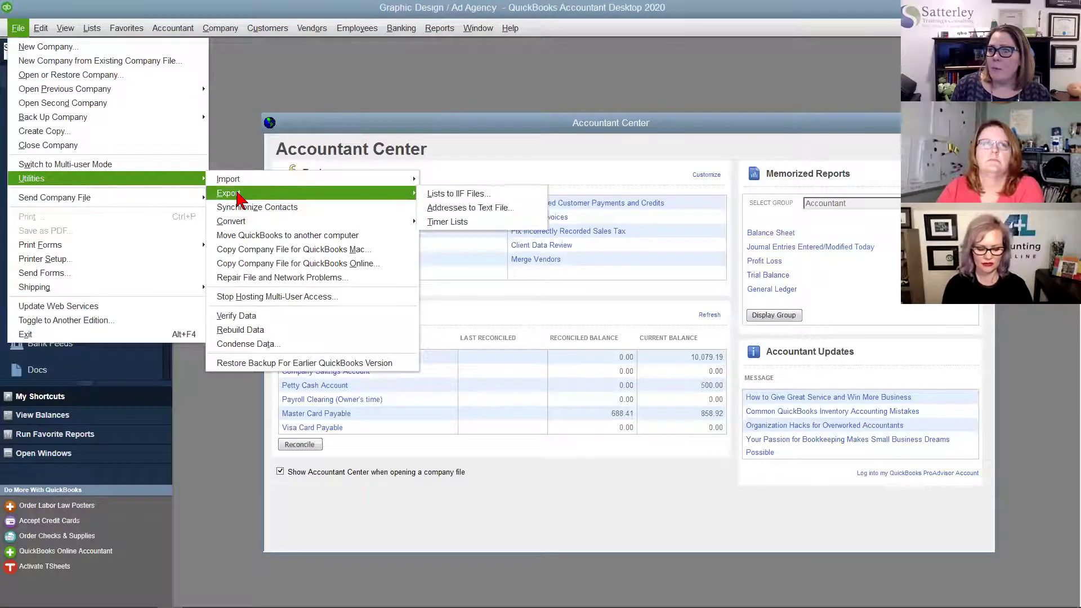
pyautogui.click(503, 201)
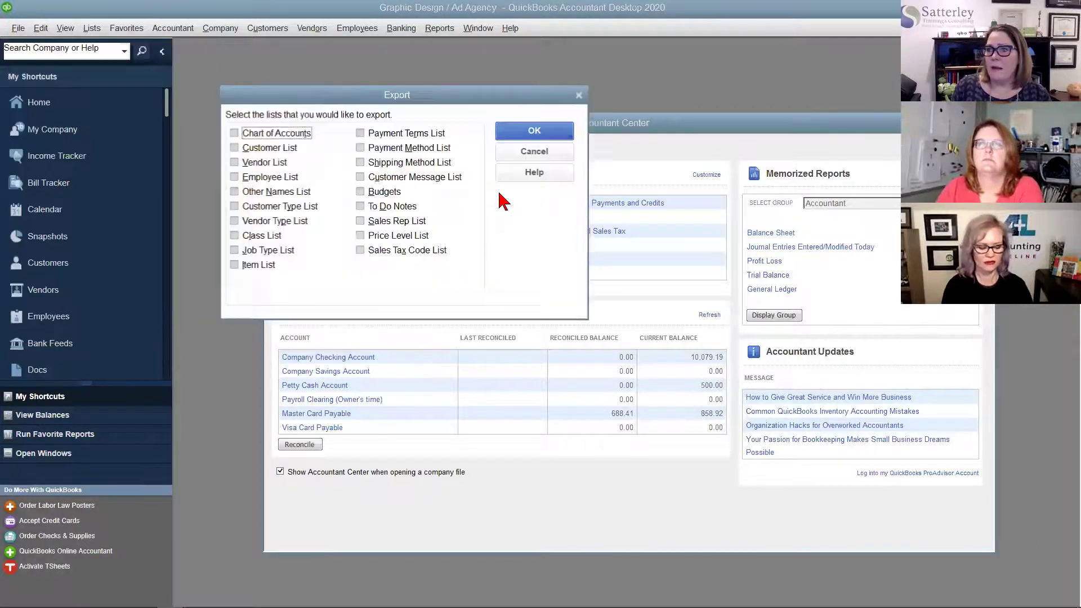
pyautogui.click(233, 148)
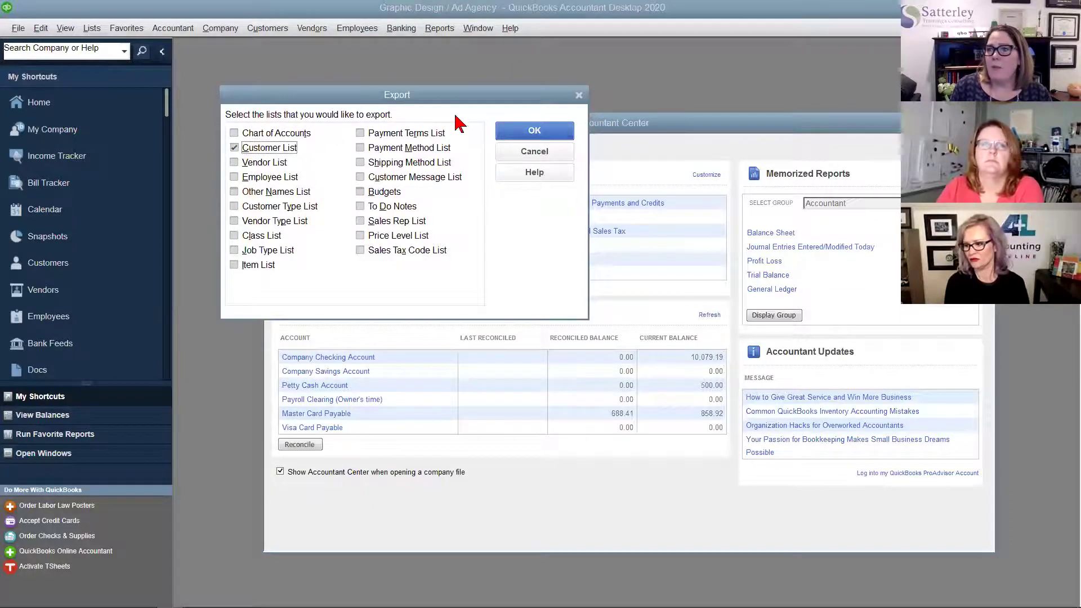
pyautogui.click(533, 132)
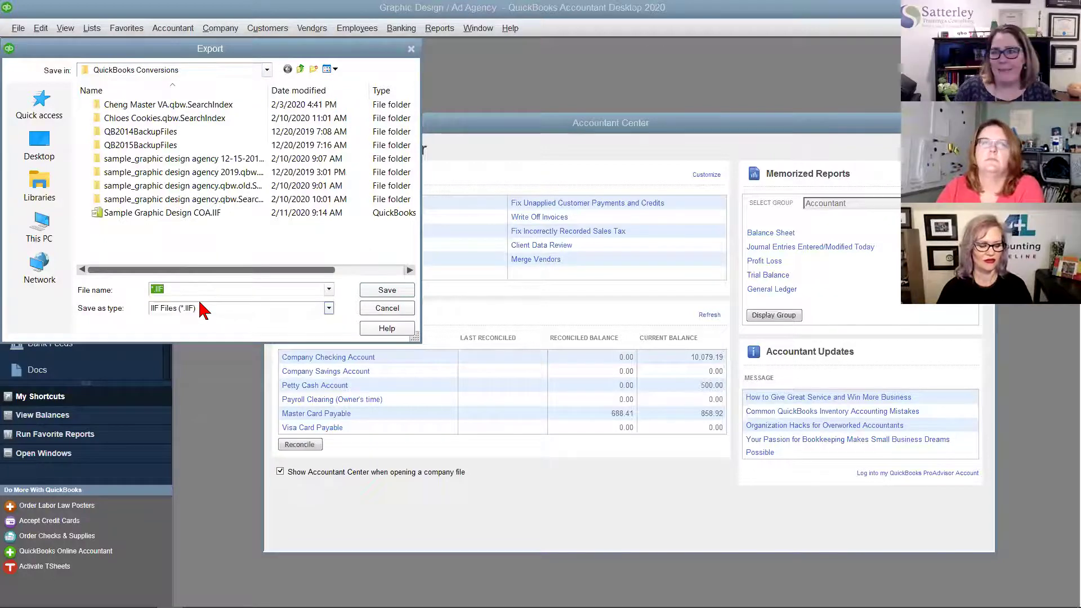
# Step: Save the customer export as the IIF file customer list in the QuickBooks Conversions folder
pyautogui.write('custome')
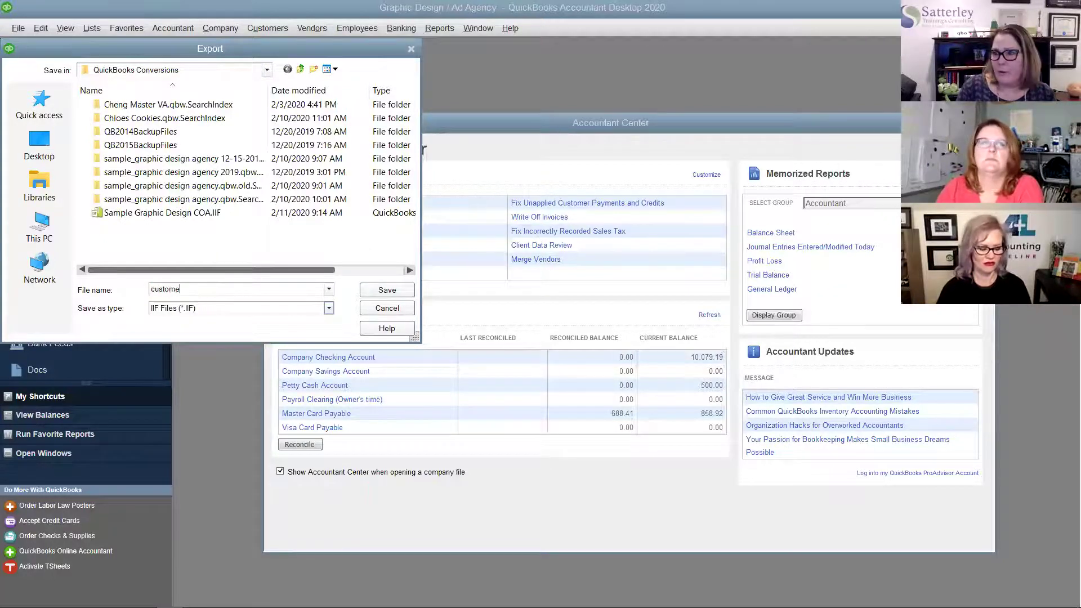
pyautogui.write('r li')
pyautogui.press('Return')
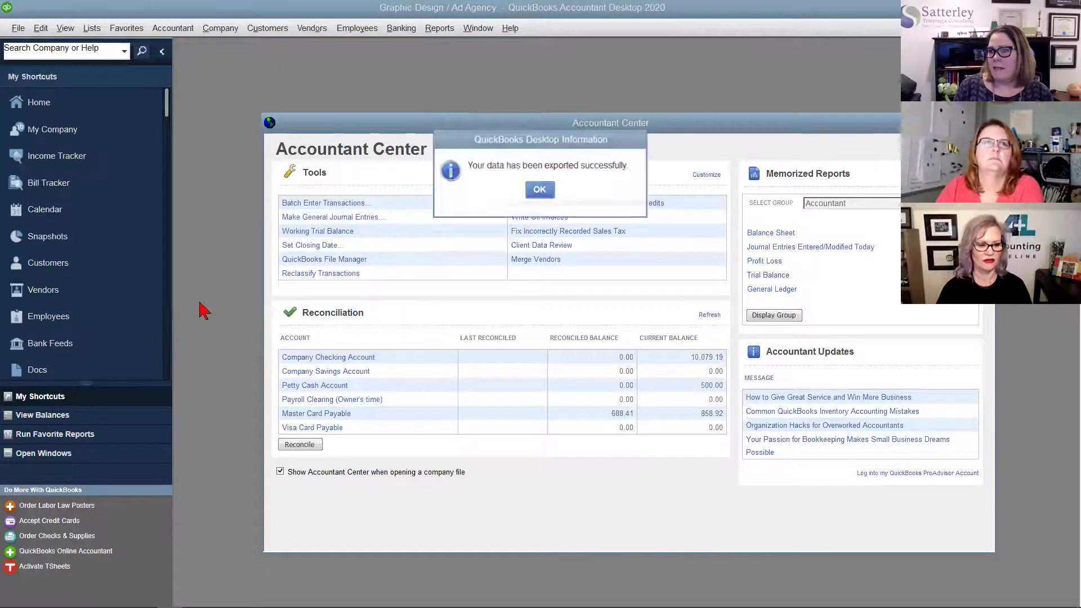
pyautogui.click(541, 191)
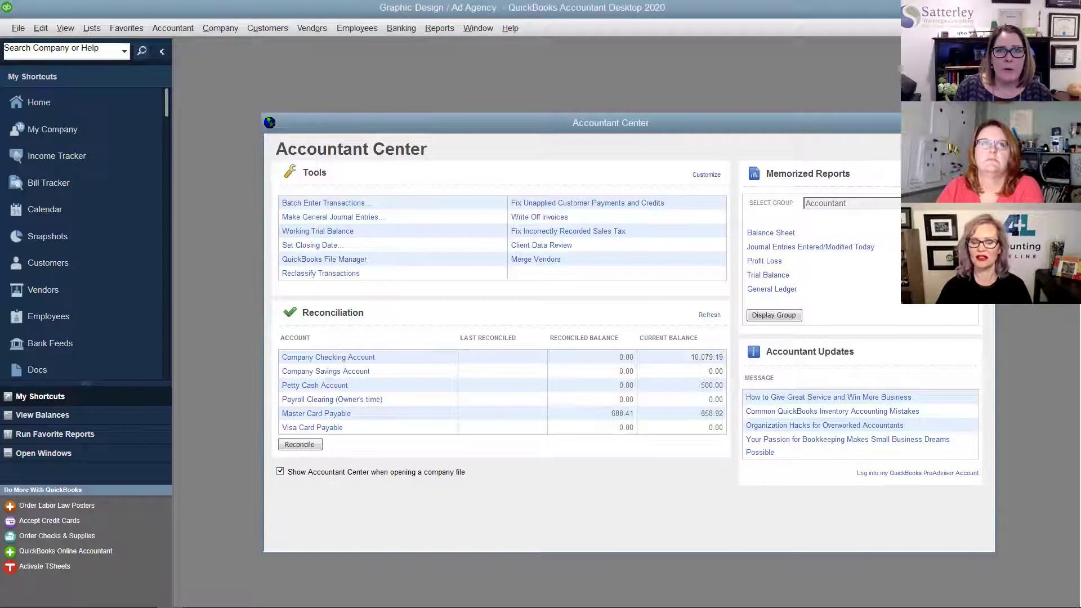
# Step: Find customer list.IIF in the QuickBooks Conversions folder and open it in Excel
pyautogui.hotkey('alt', 'Tab')
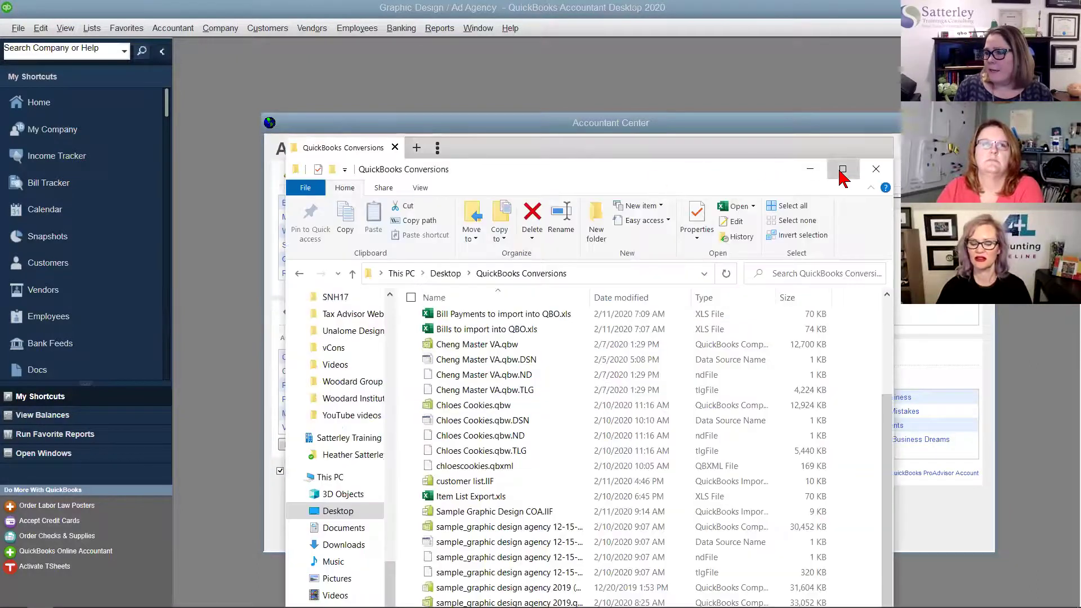
pyautogui.click(842, 170)
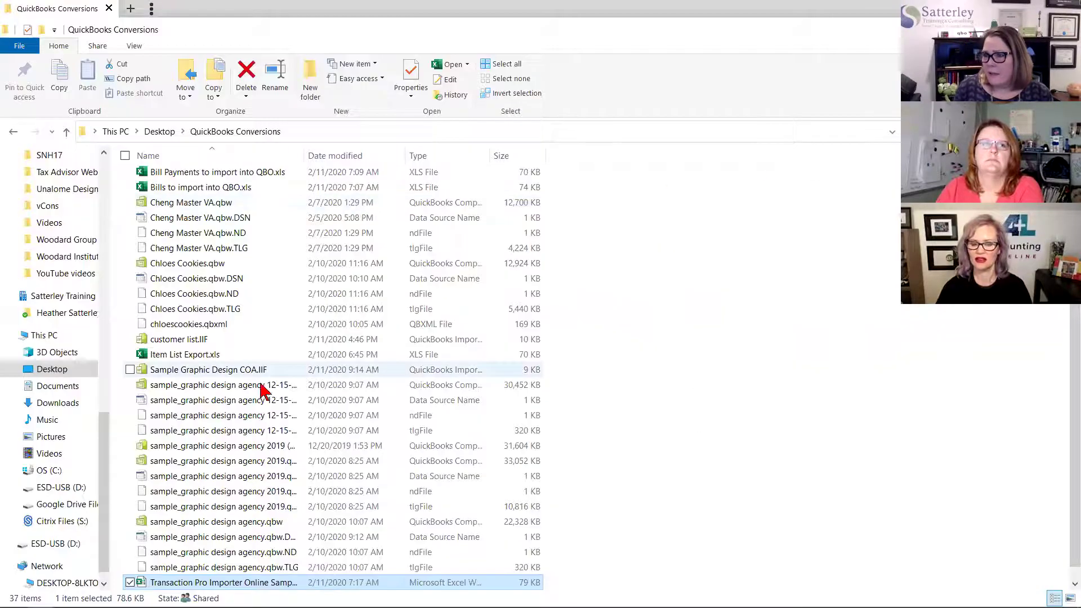
pyautogui.rightClick(213, 339)
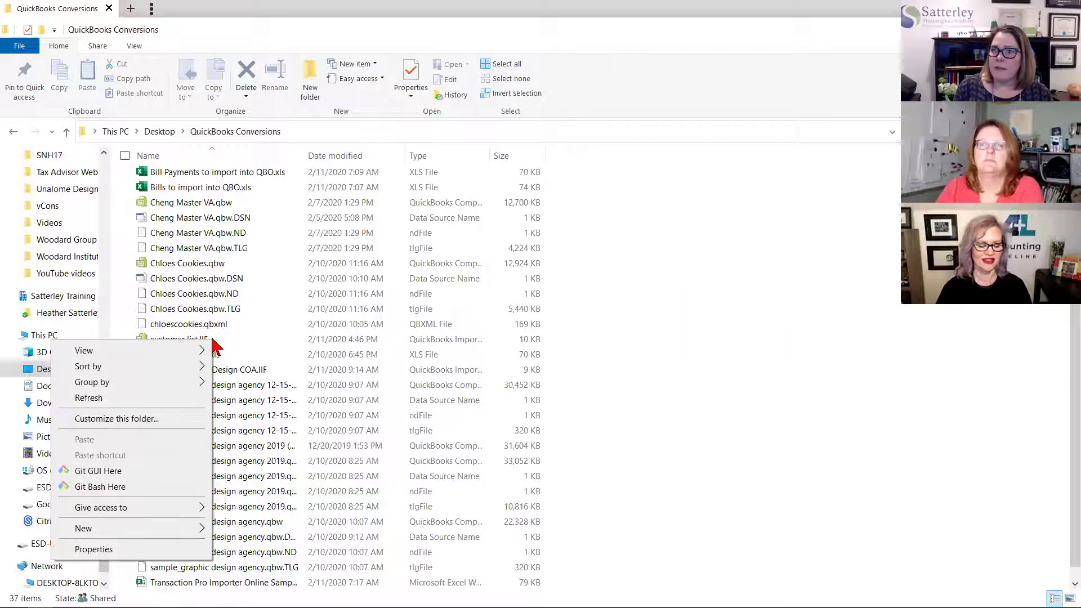
pyautogui.rightClick(219, 337)
pyautogui.click(221, 338)
pyautogui.rightClick(220, 338)
pyautogui.click(157, 338)
pyautogui.rightClick(156, 337)
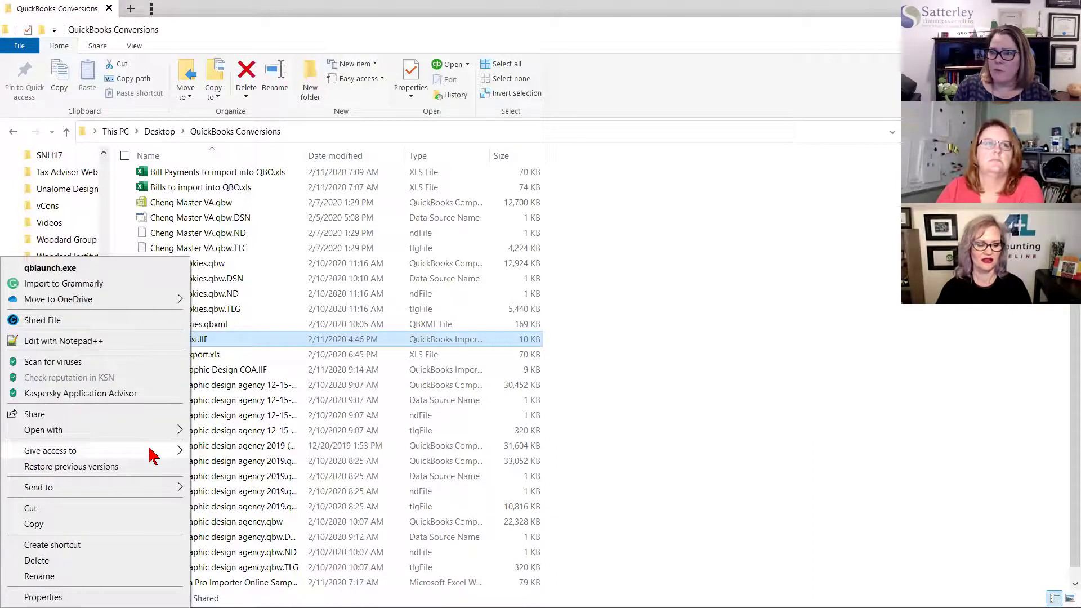
pyautogui.moveTo(151, 431)
pyautogui.click(205, 444)
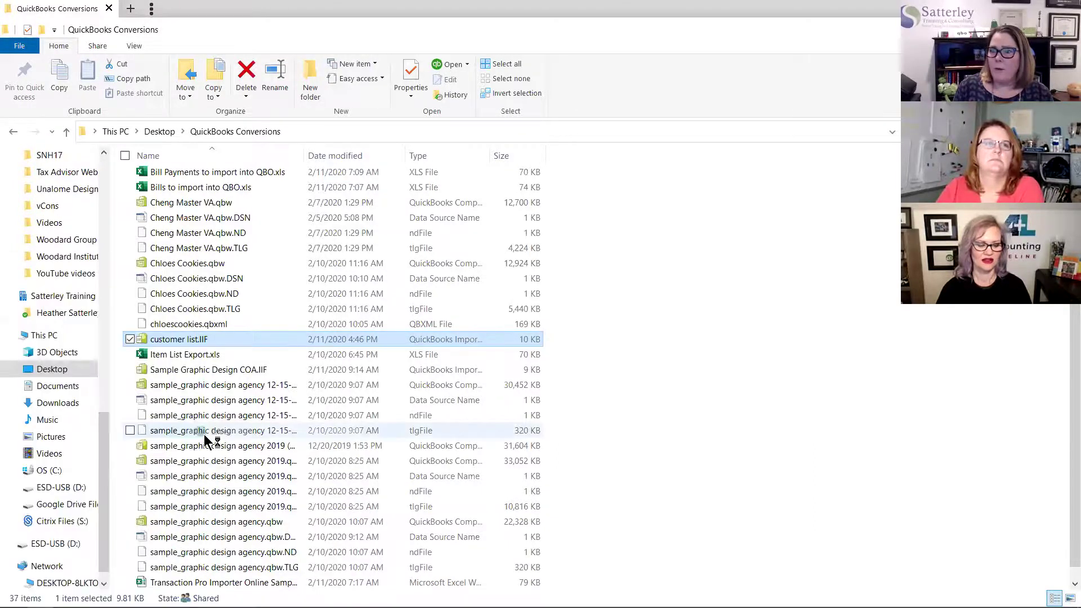
pyautogui.hotkey('alt', 'Tab')
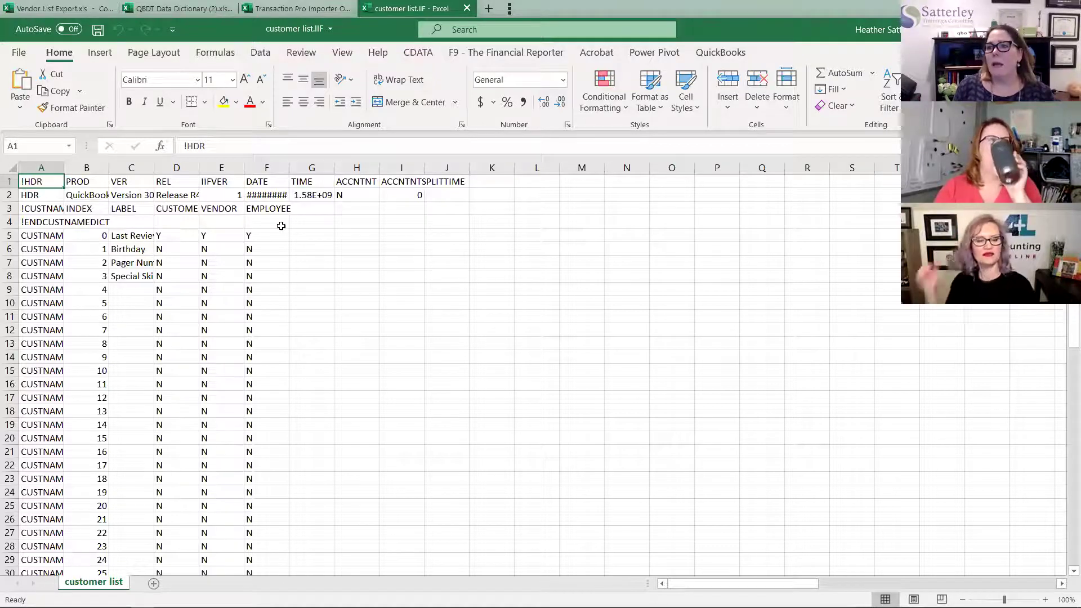
# Step: Fit columns A, B and E of the customer list to their contents and copy the customer names in B37:B62
pyautogui.doubleClick(66, 168)
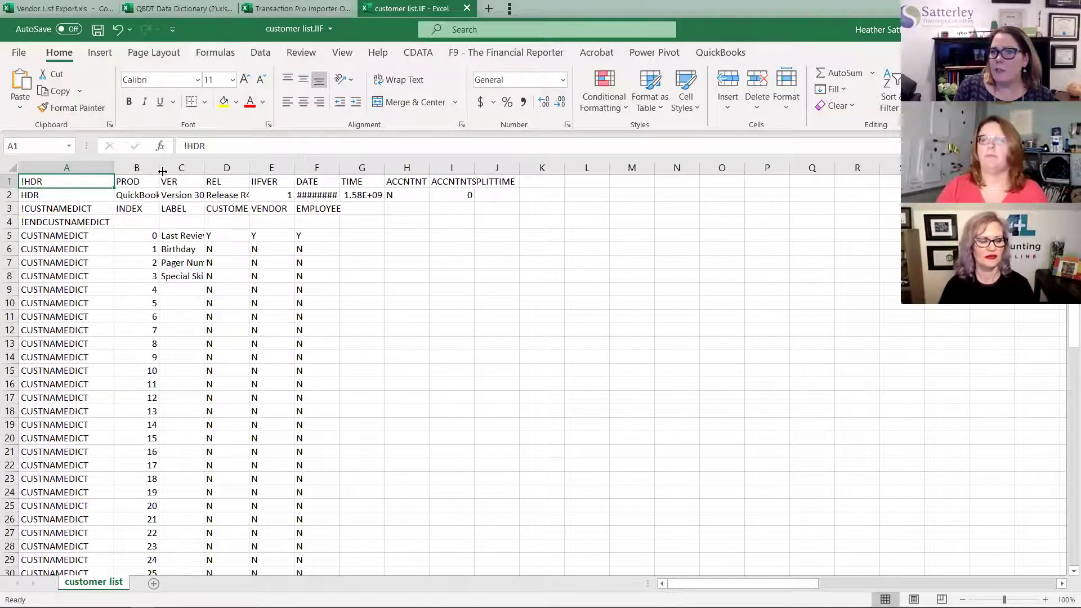
pyautogui.scroll(-13, 338, 282)
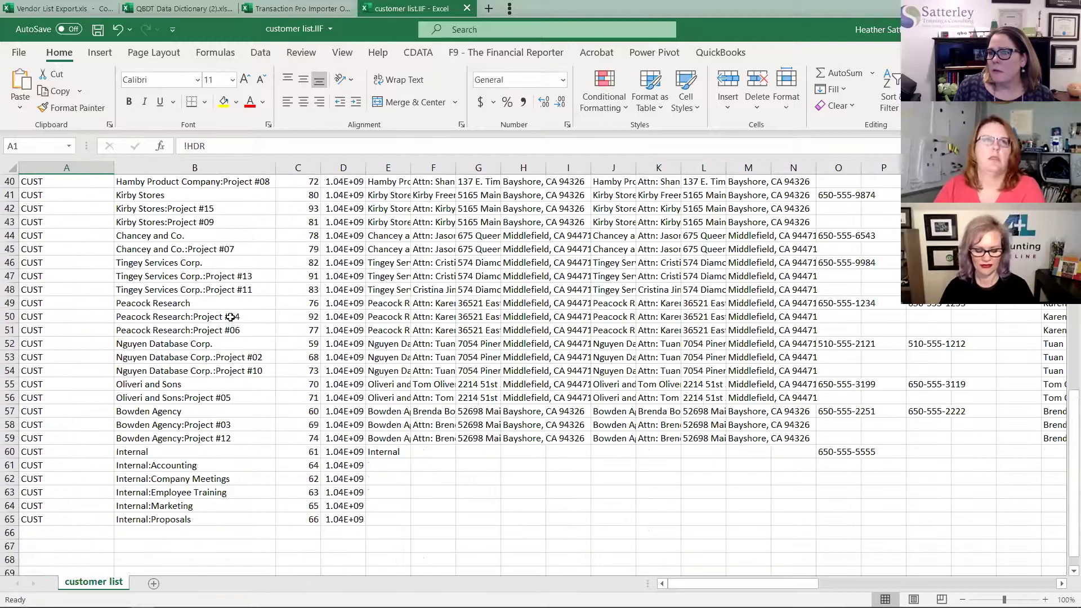
pyautogui.scroll(2, 180, 219)
pyautogui.moveTo(175, 222); pyautogui.dragTo(216, 560)
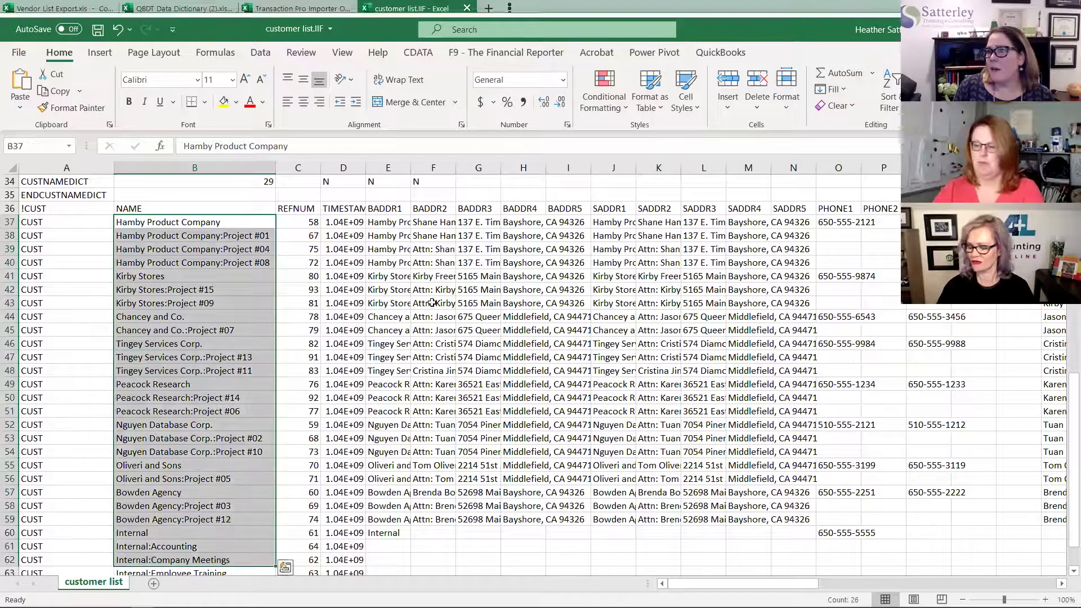
pyautogui.doubleClick(413, 168)
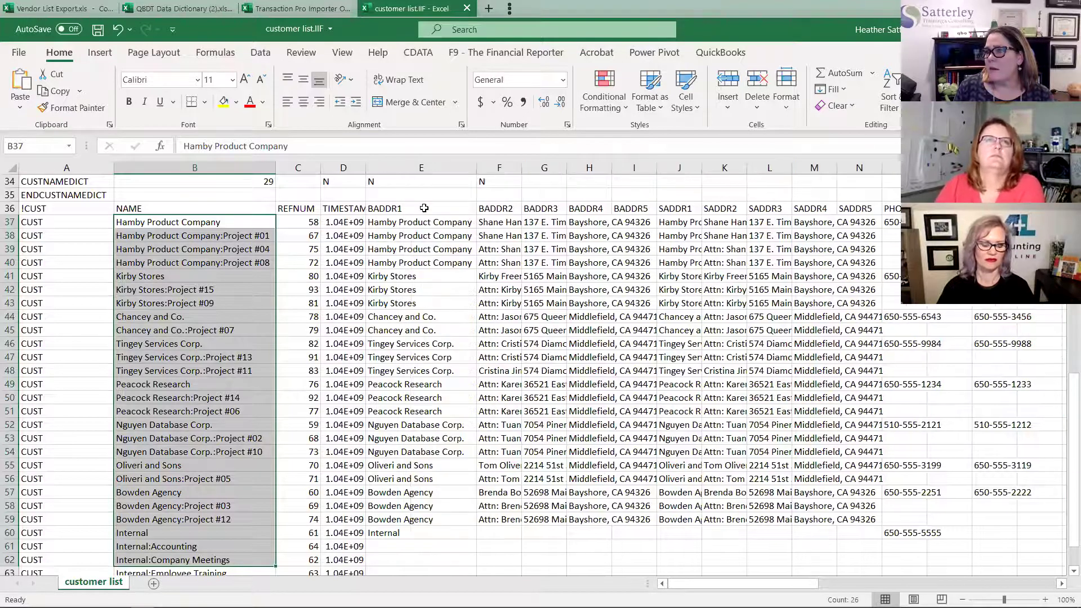
pyautogui.rightClick(248, 260)
pyautogui.click(283, 239)
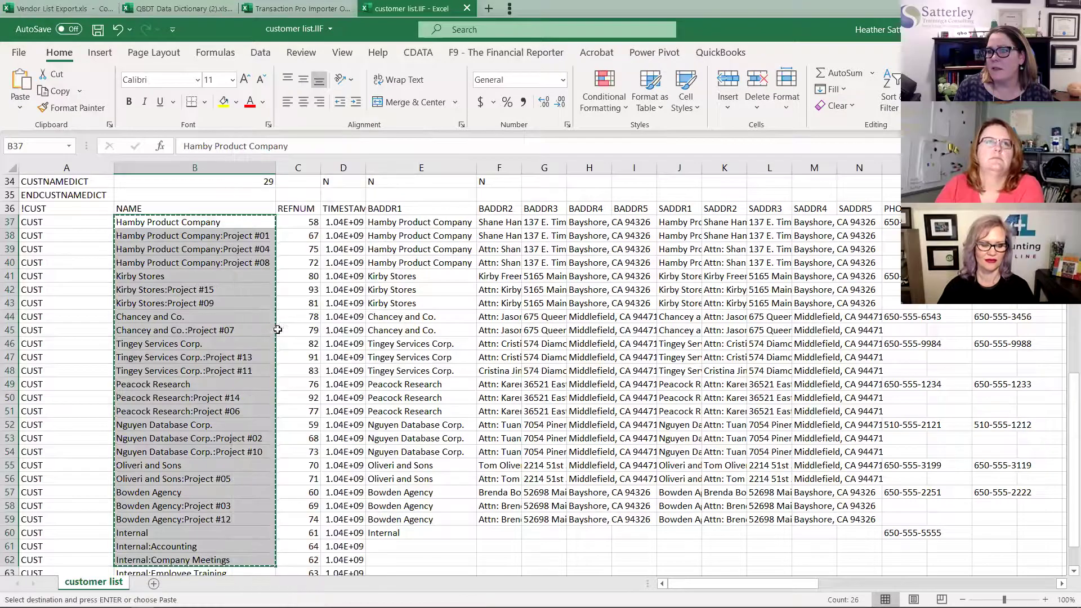
# Step: Paste the copied names into the Company column from B2 on the Customers sheet of the Transaction Pro sample import workbook
pyautogui.click(313, 6)
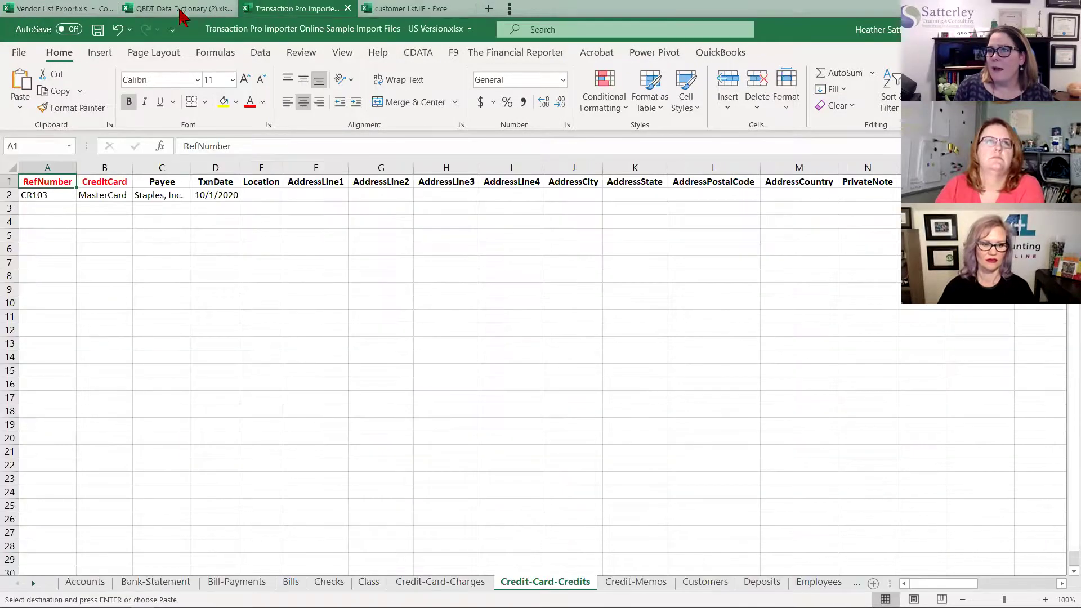
pyautogui.click(704, 582)
pyautogui.click(85, 196)
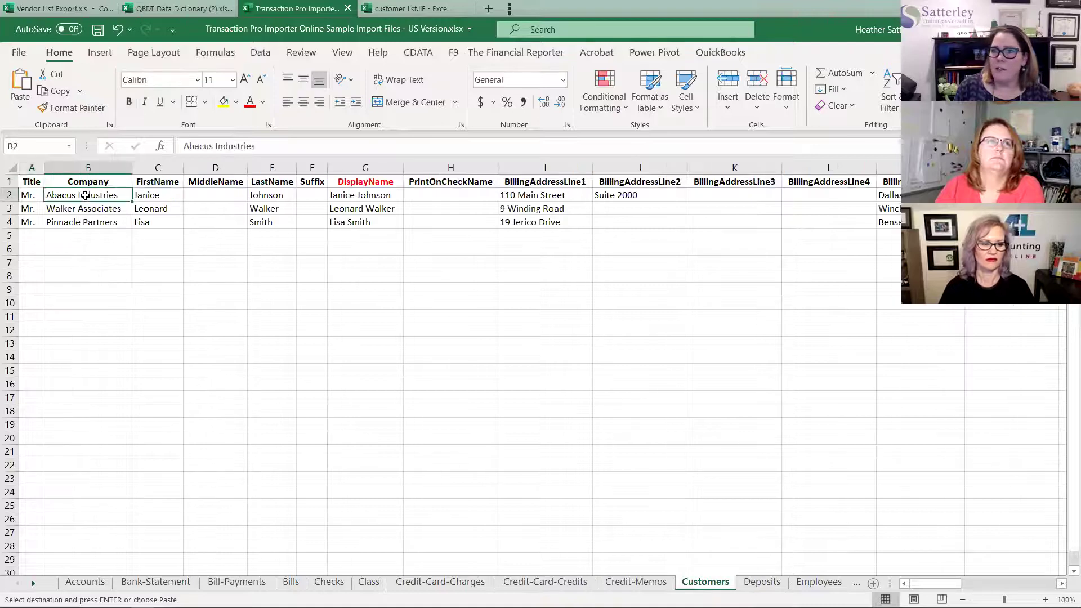
pyautogui.rightClick(85, 196)
pyautogui.click(119, 280)
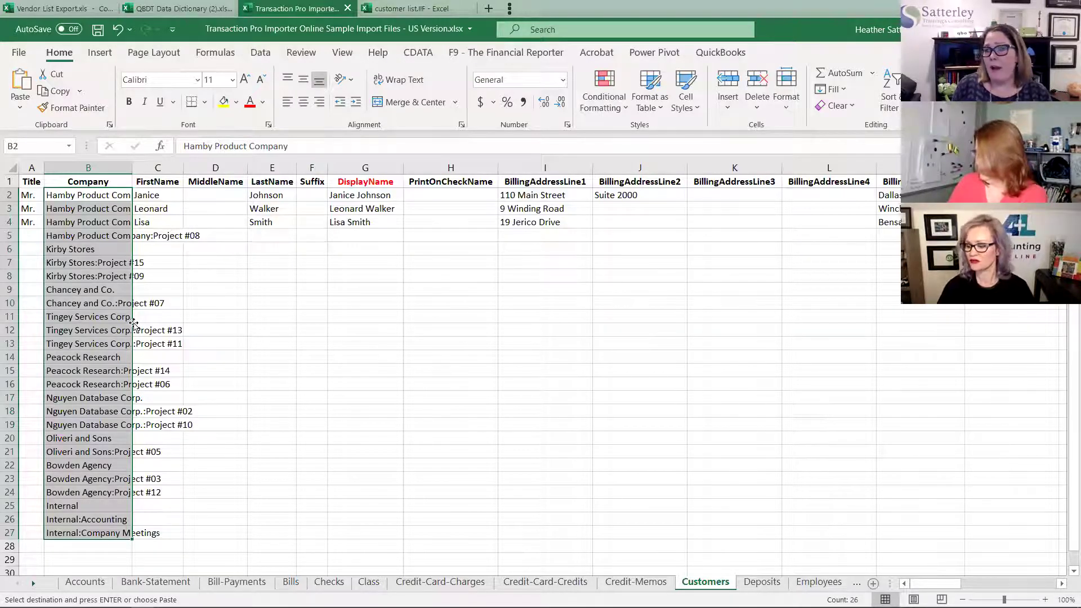
pyautogui.hotkey('ctrl', 'v')
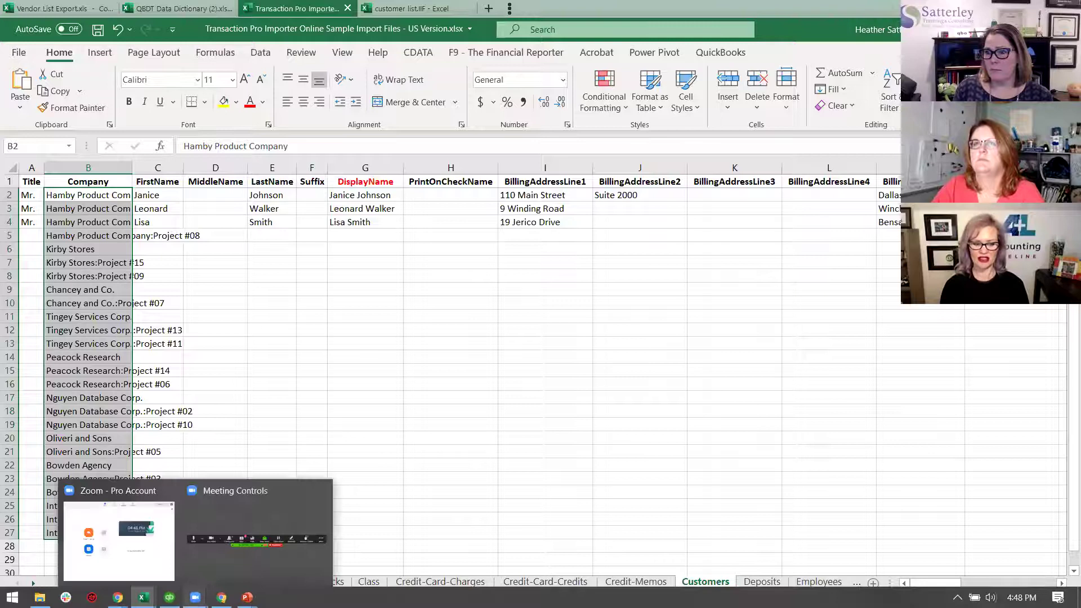
# Step: Search Windows for Transaction Pro and launch the app
pyautogui.moveTo(248, 598)
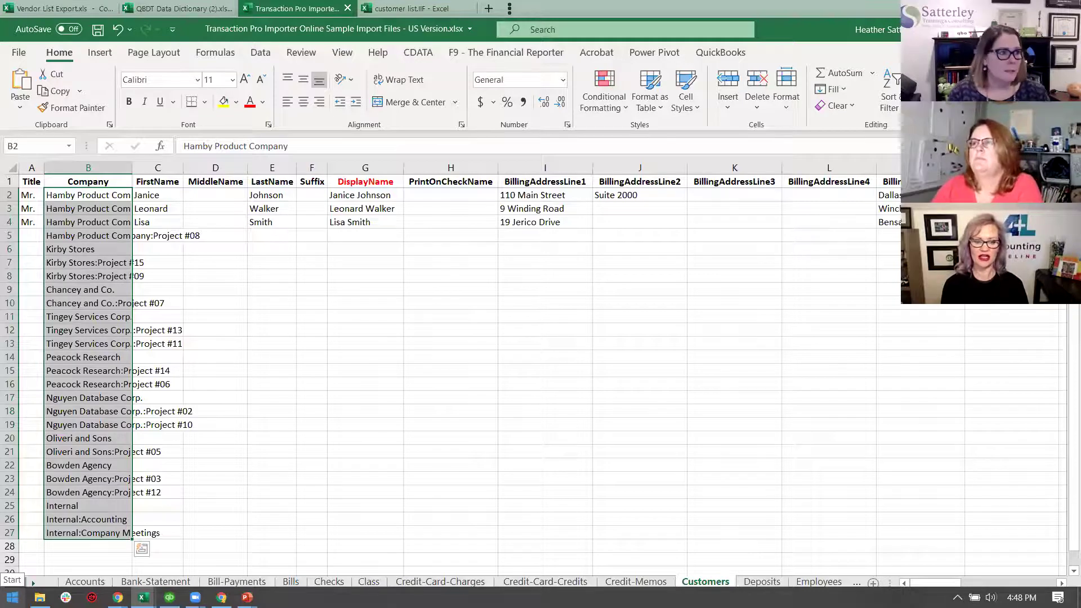
pyautogui.write('tr')
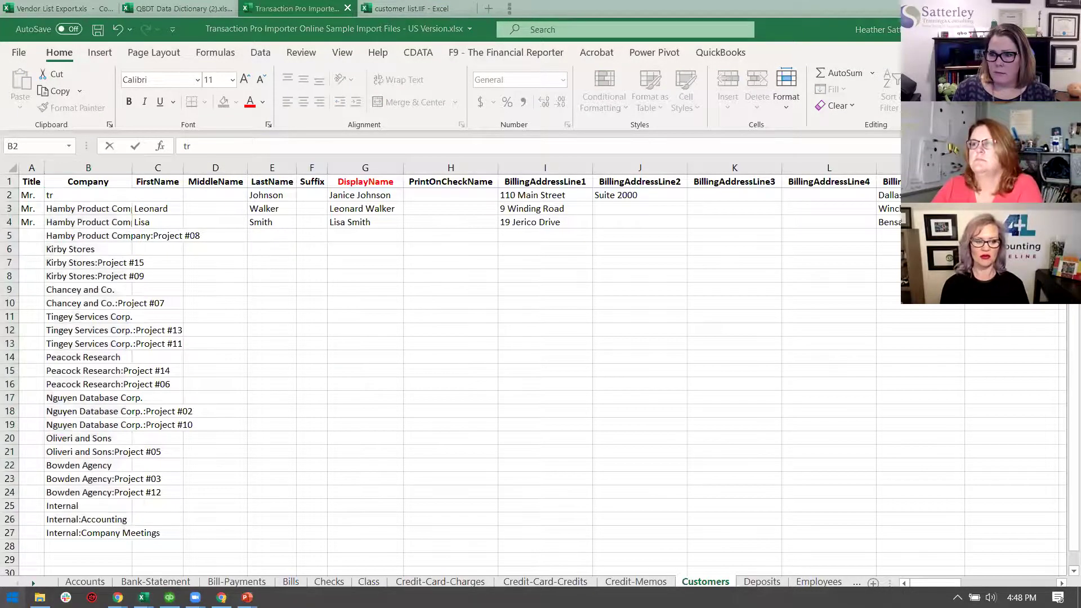
pyautogui.write('tra')
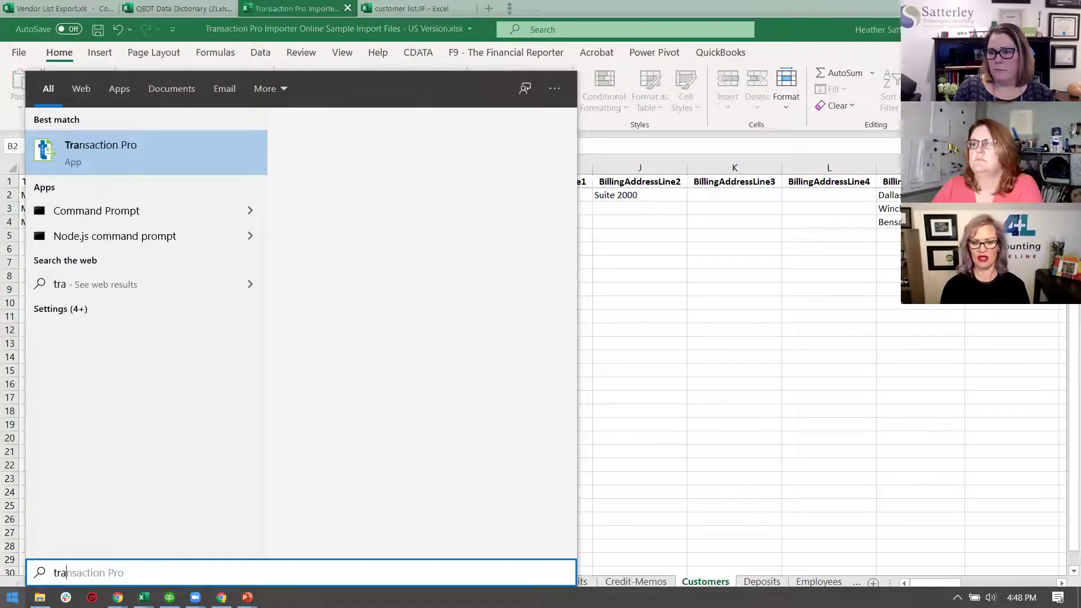
pyautogui.click(157, 145)
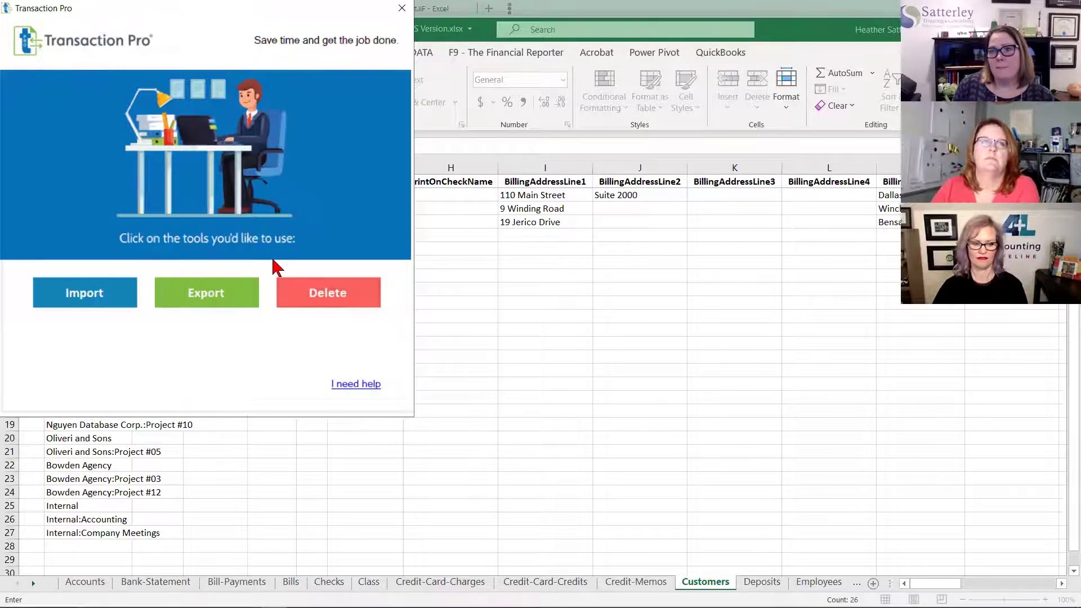
# Step: Open the Transaction Pro export tool and grant it access to the QuickBooks company file with Yes, prompt each time
pyautogui.click(228, 293)
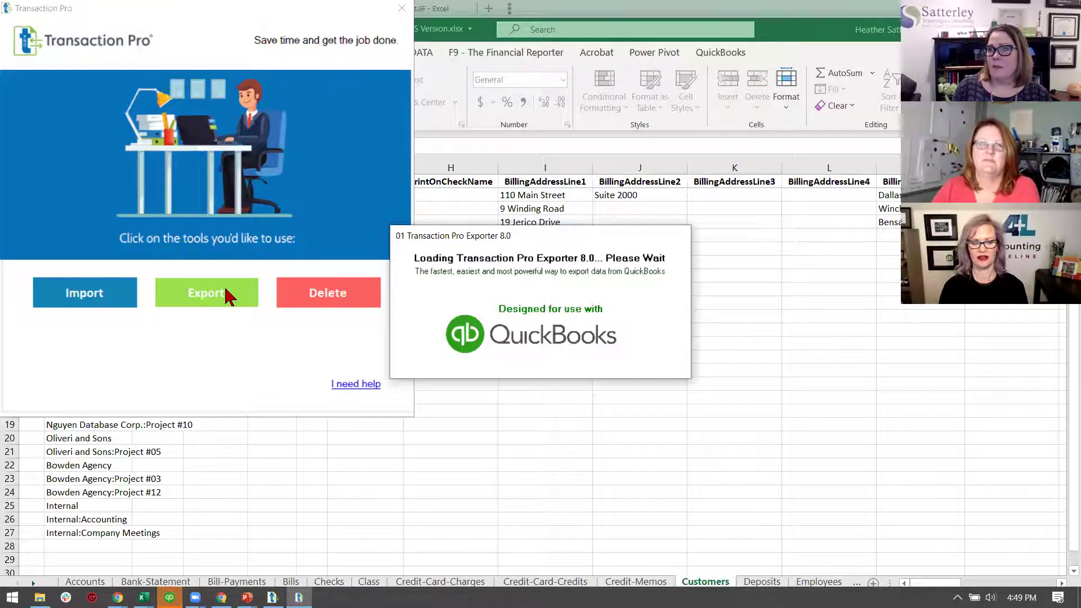
pyautogui.click(121, 555)
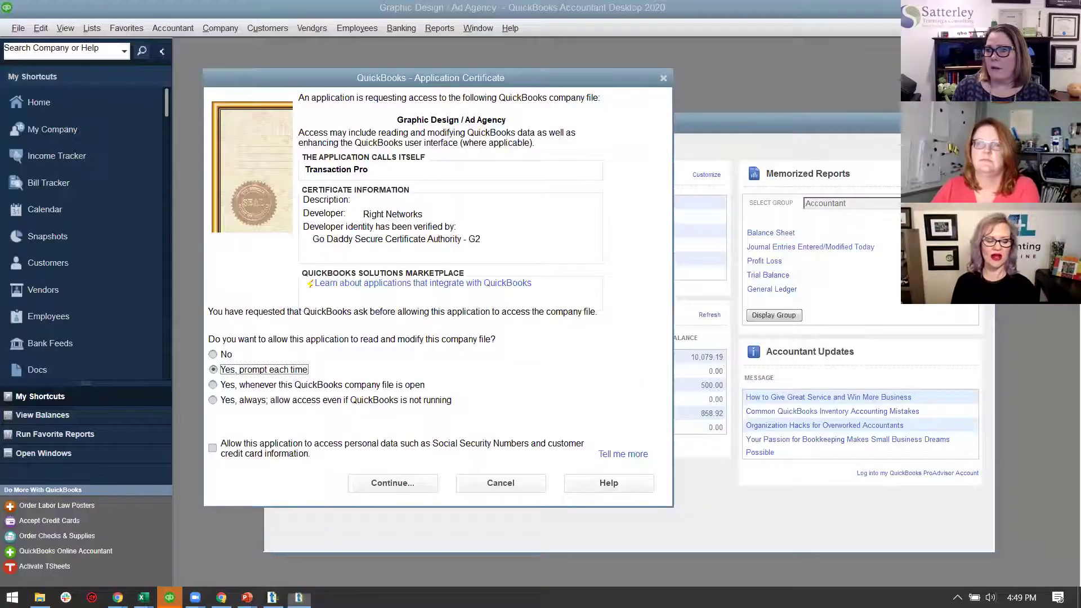
pyautogui.click(385, 488)
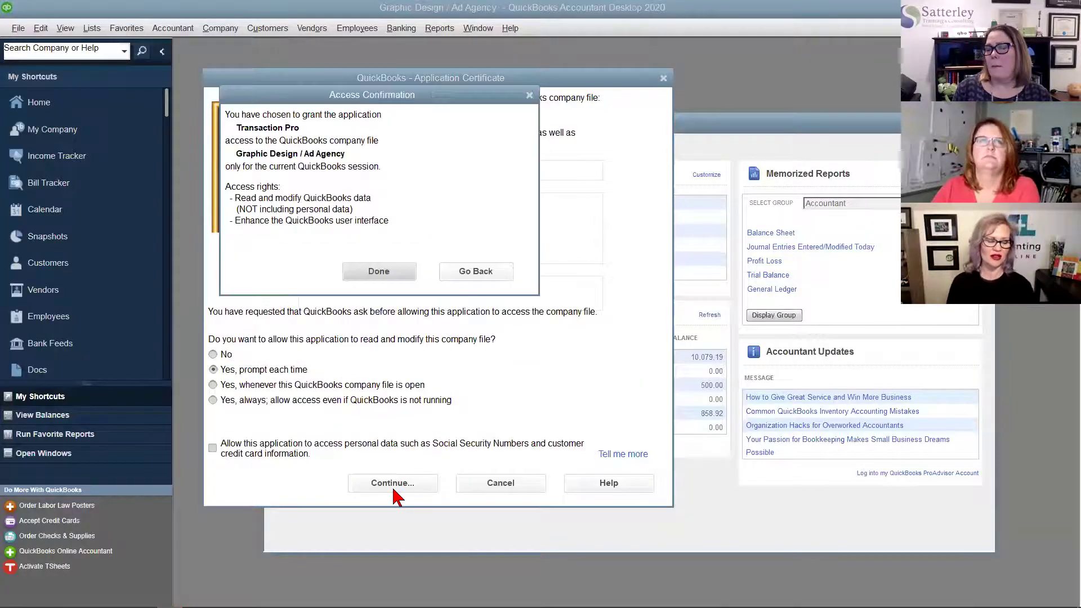
pyautogui.click(377, 271)
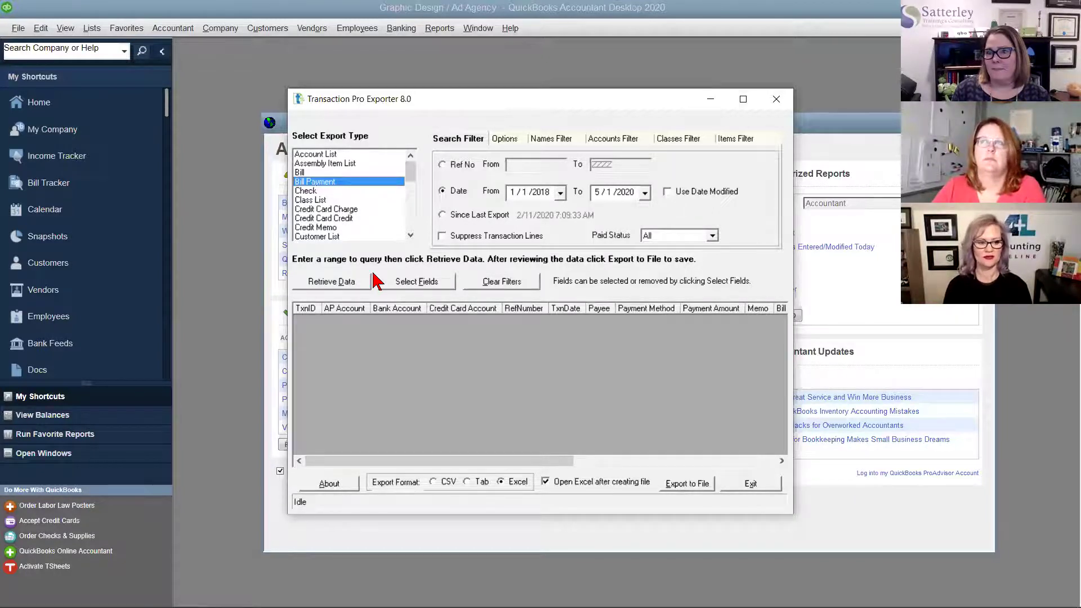
# Step: Select Bill as the export type and look through the other available export types
pyautogui.click(319, 172)
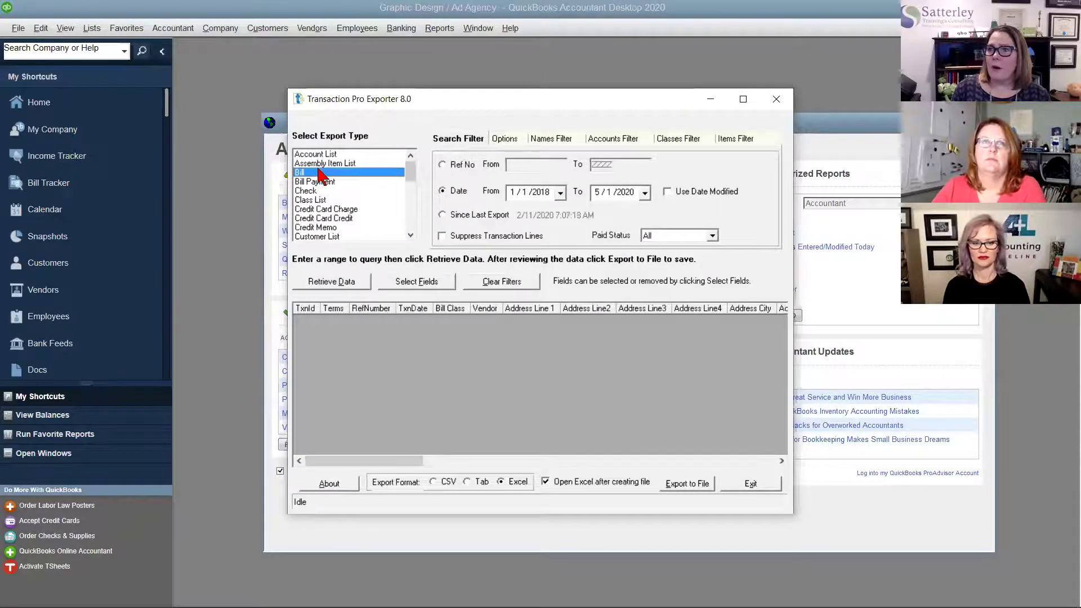
pyautogui.scroll(-2, 416, 203)
pyautogui.scroll(-7, 415, 204)
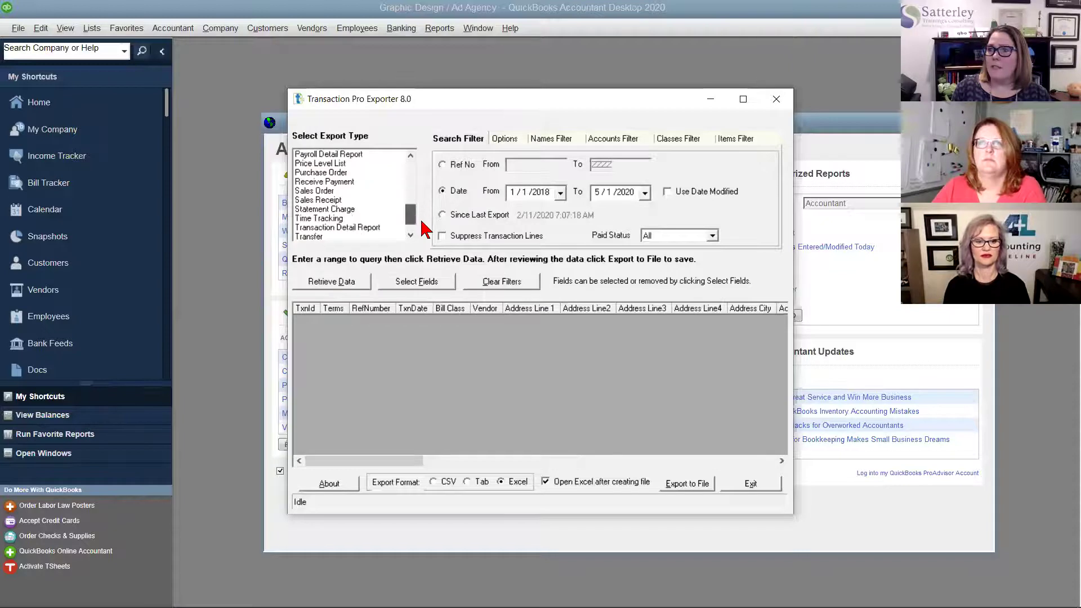
pyautogui.scroll(8, 418, 214)
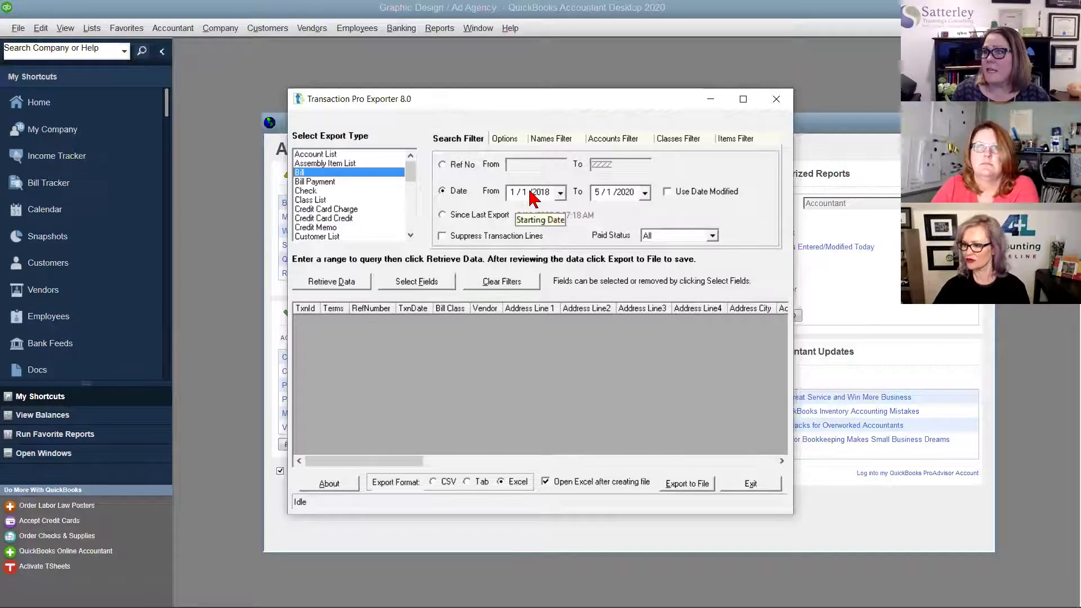
# Step: Review the export's report options and its names, accounts, classes and items filters, ending back at the search filter
pyautogui.click(512, 138)
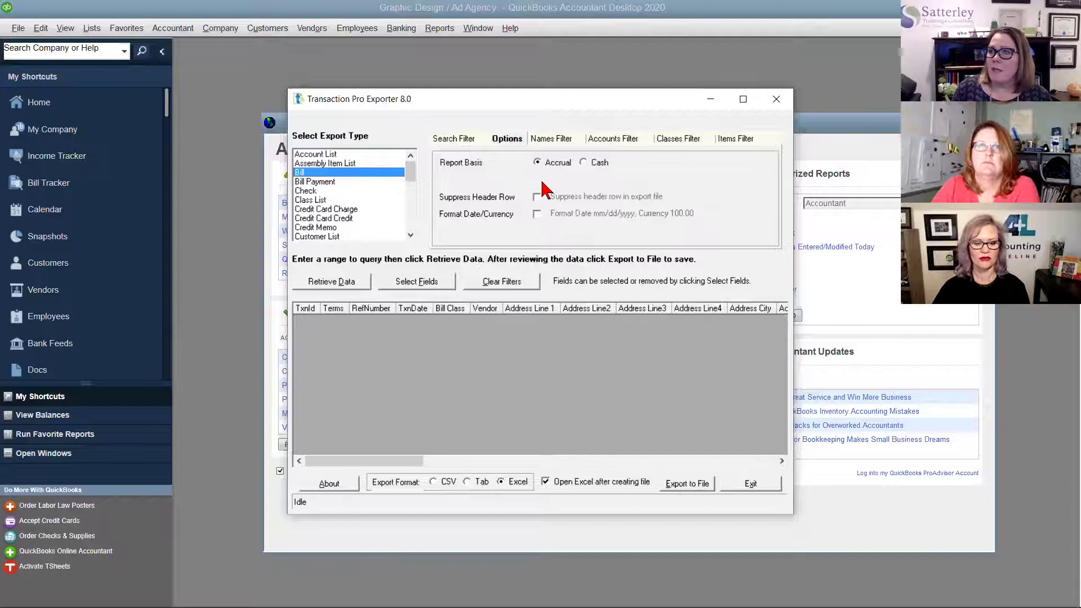
pyautogui.click(562, 142)
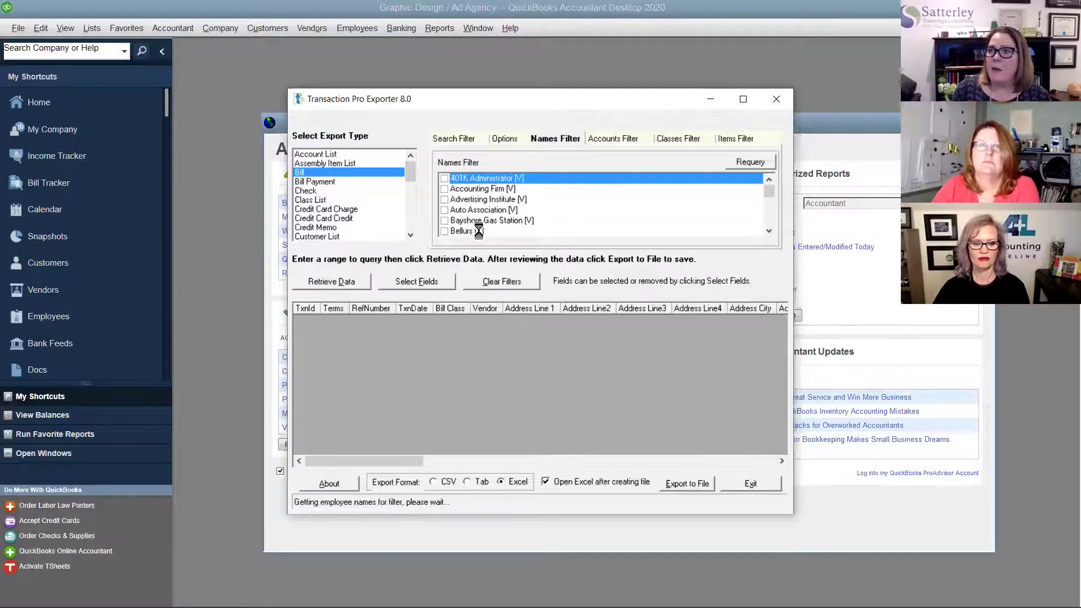
pyautogui.click(616, 142)
pyautogui.click(690, 140)
pyautogui.click(735, 141)
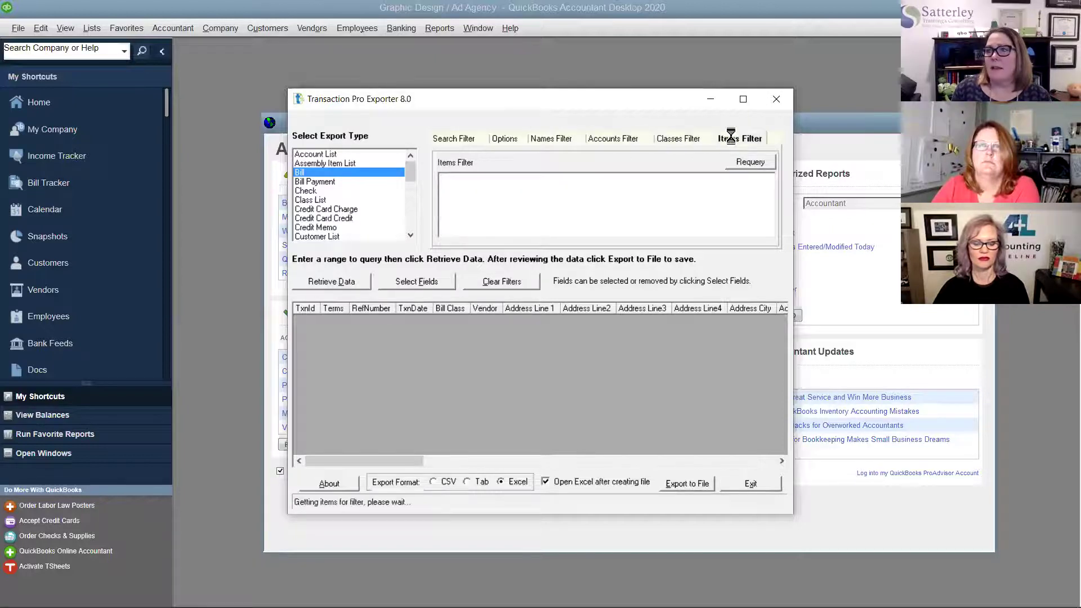
pyautogui.click(467, 140)
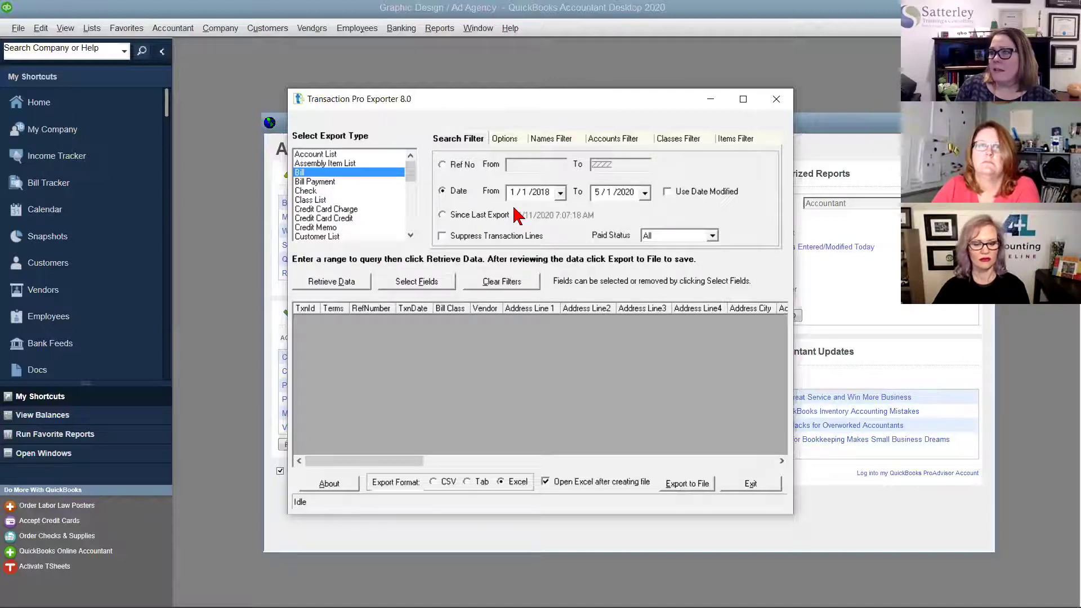
# Step: Retrieve the bills dated 1/1/2018 to 5/1/2020 and export them in Excel format over the existing Bills to import into QBO.xls
pyautogui.click(338, 284)
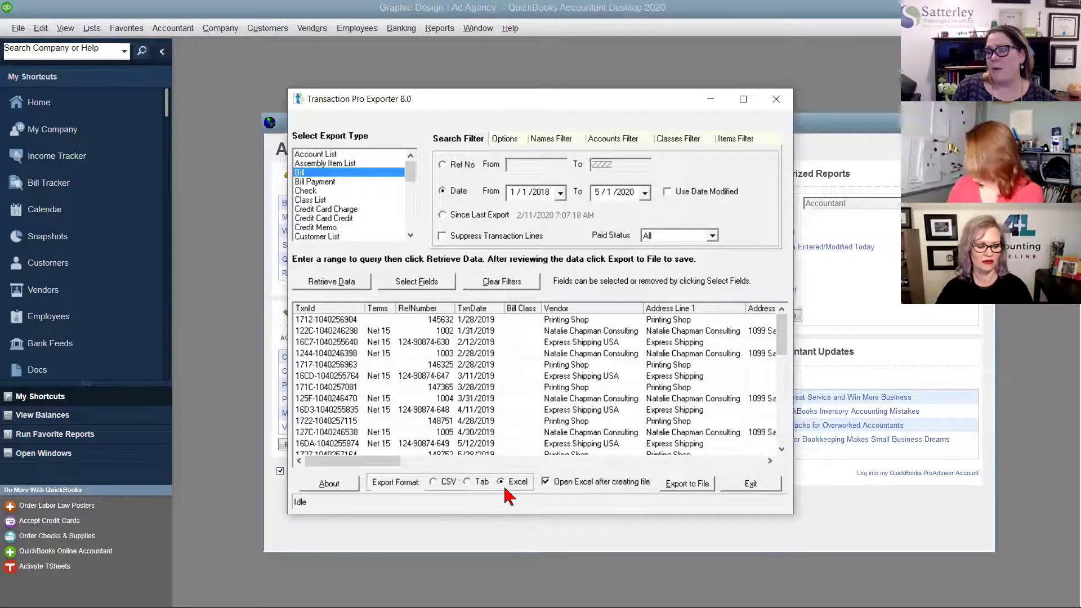
pyautogui.click(680, 490)
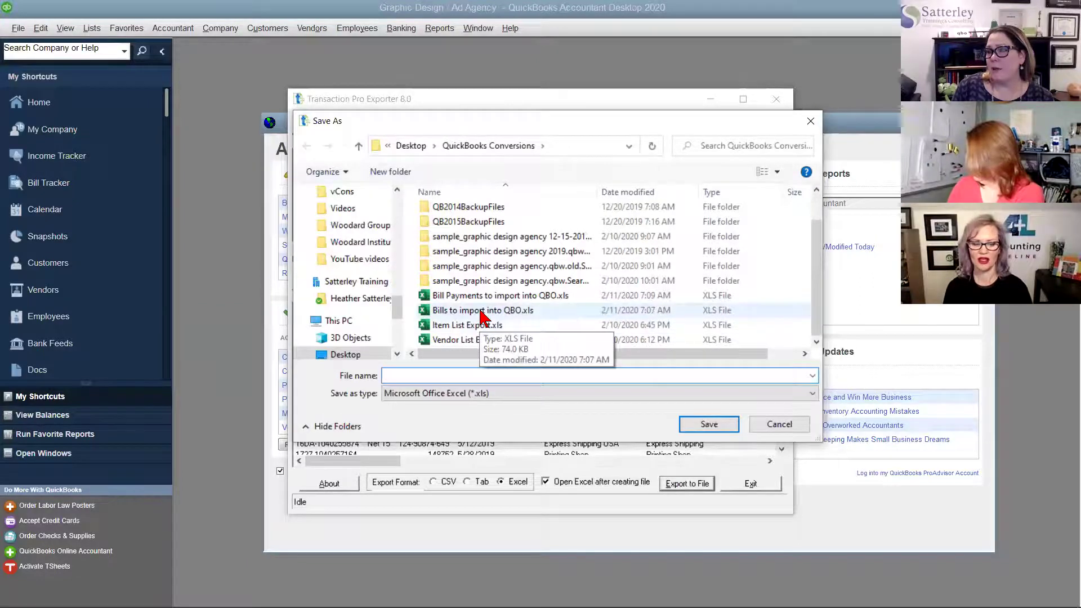
pyautogui.click(481, 311)
pyautogui.click(710, 424)
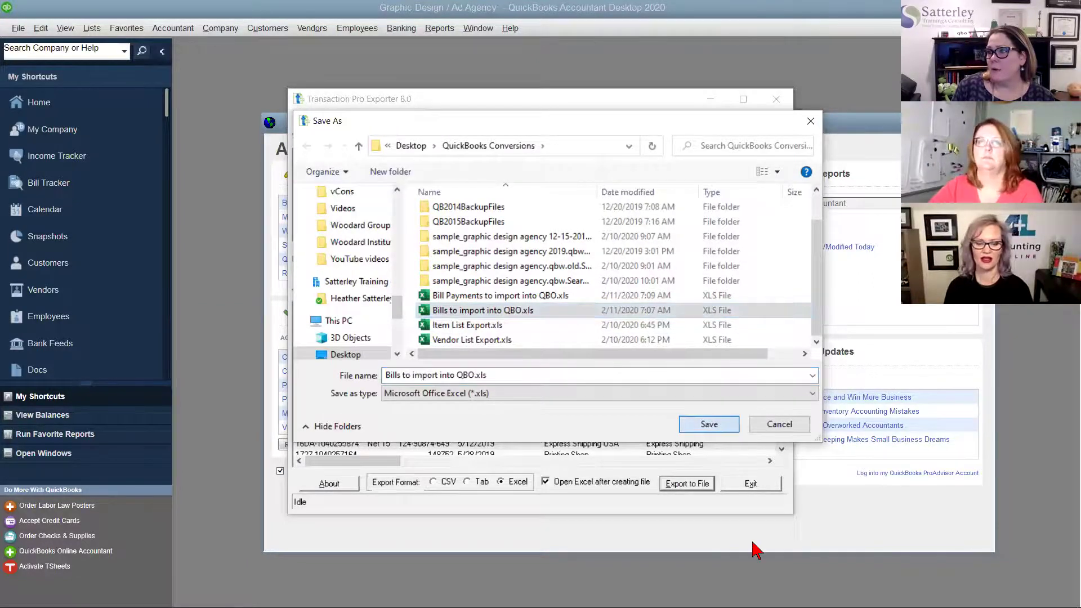
pyautogui.click(521, 360)
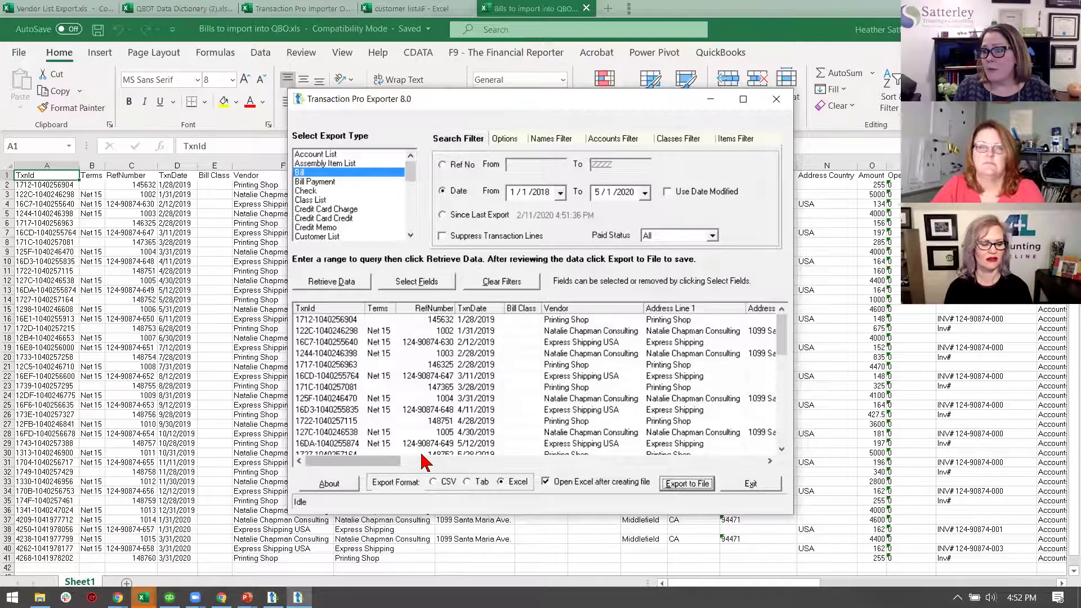
# Step: Switch to Bills to import into QBO.xls in Excel and examine the exported bill columns from TxnId through the item line fields
pyautogui.moveTo(144, 597)
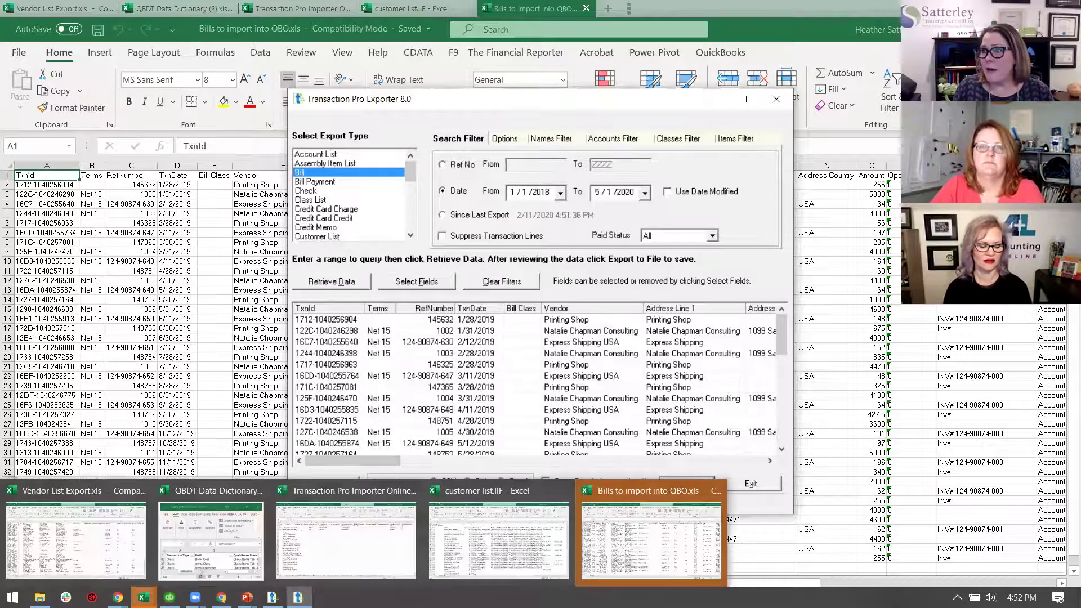
pyautogui.click(538, 10)
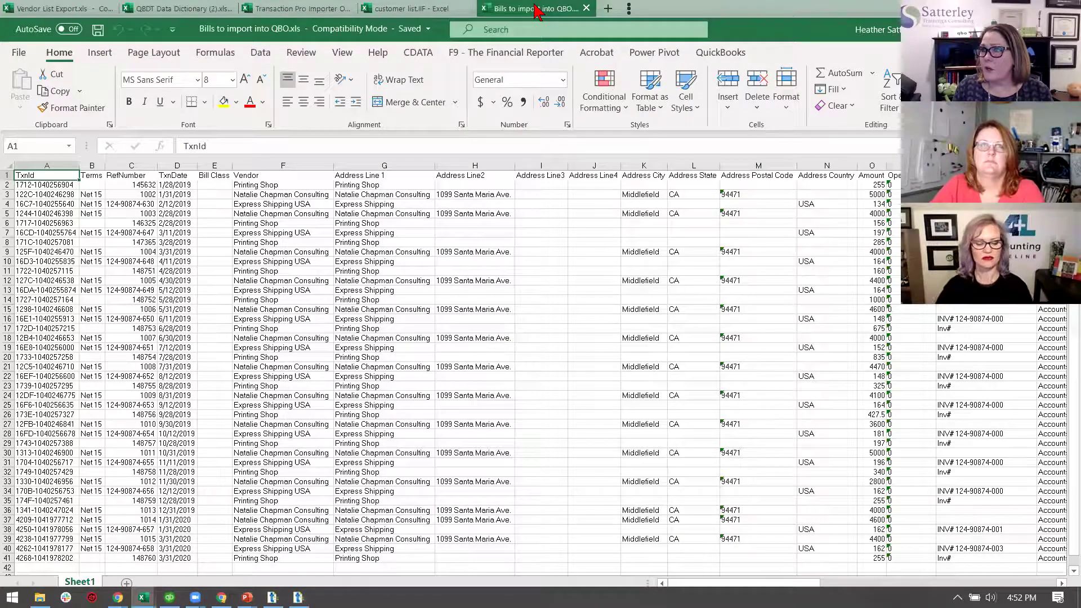
pyautogui.click(143, 185)
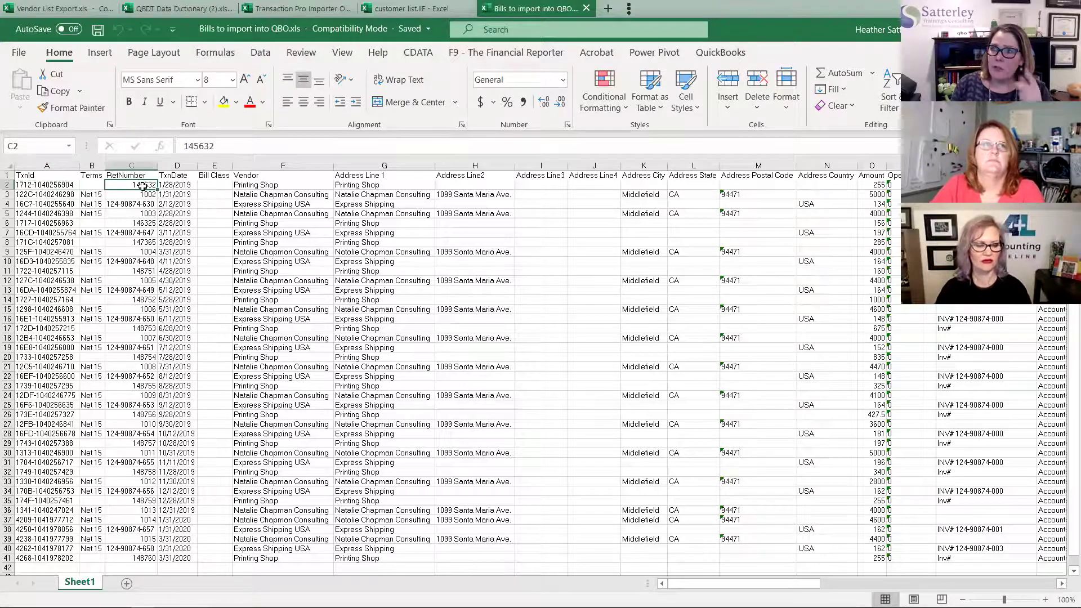
pyautogui.click(56, 176)
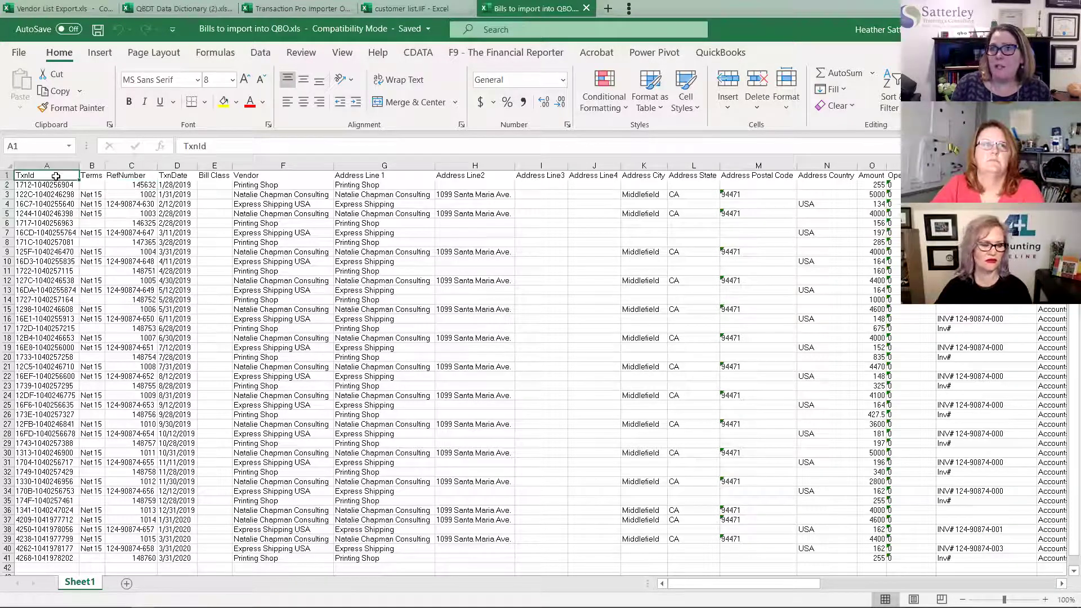
pyautogui.hotkey('ctrl', 'shift', 'End')
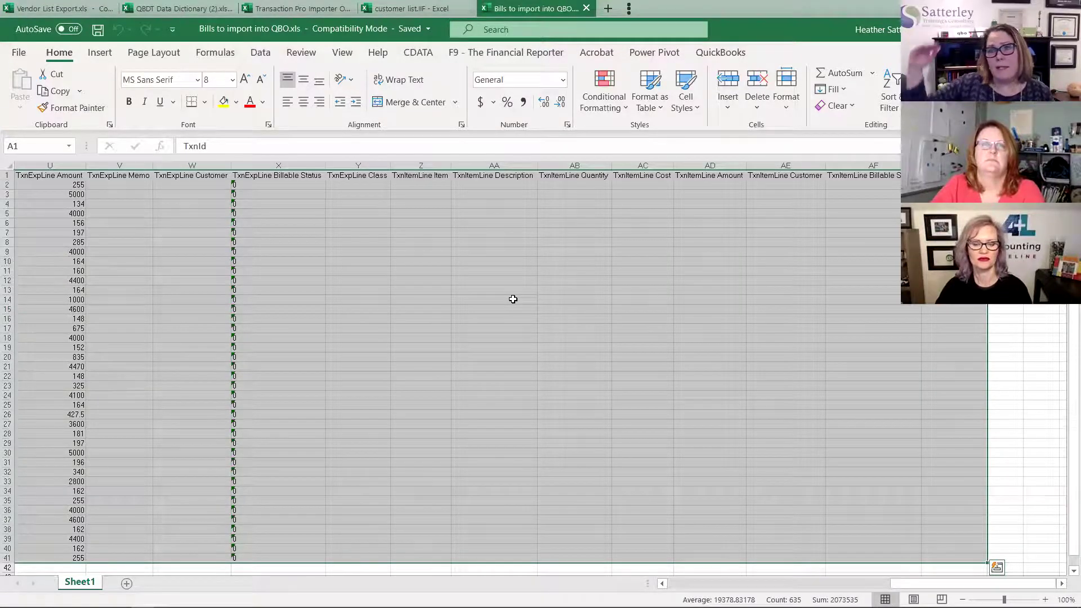
pyautogui.moveTo(927, 586); pyautogui.dragTo(680, 584)
pyautogui.click(142, 195)
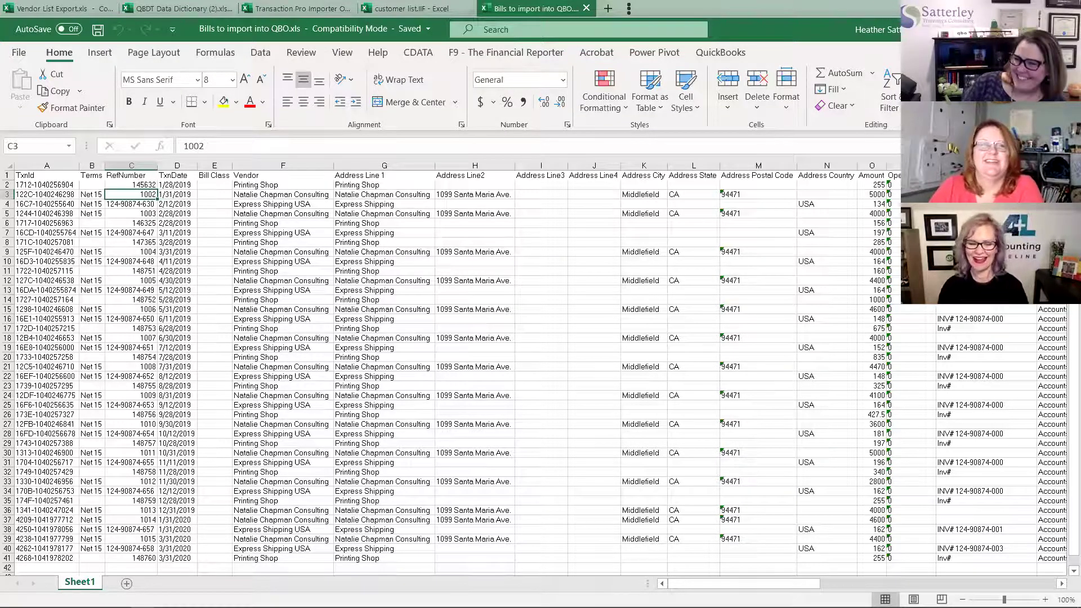
# Step: Switch to QuickBooks Online in Chrome and close the Test Firm Extraordinaire page
pyautogui.moveTo(169, 598)
pyautogui.moveTo(221, 597)
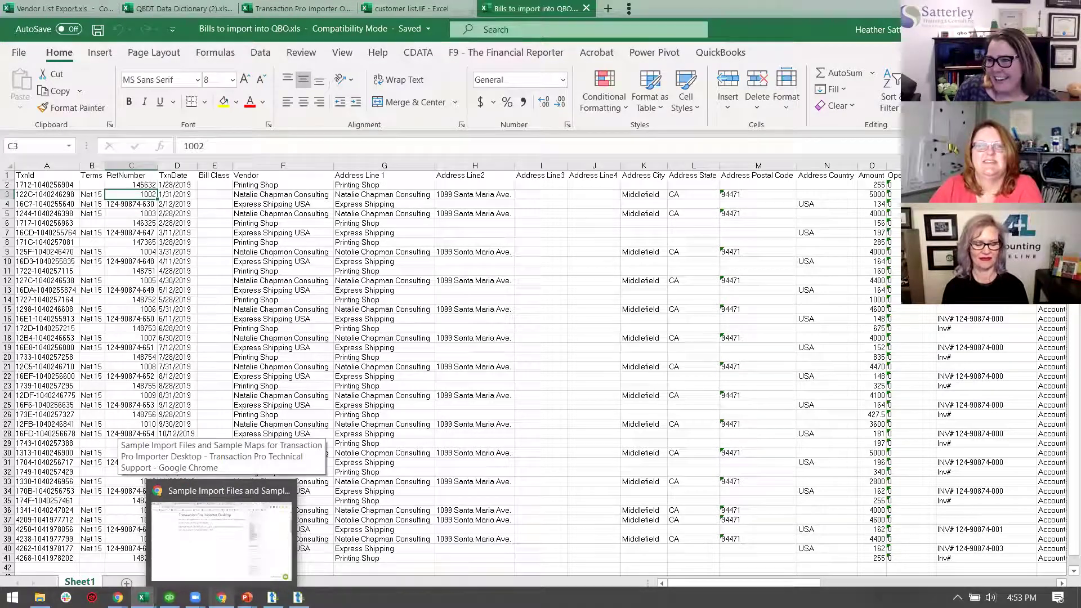
pyautogui.click(218, 565)
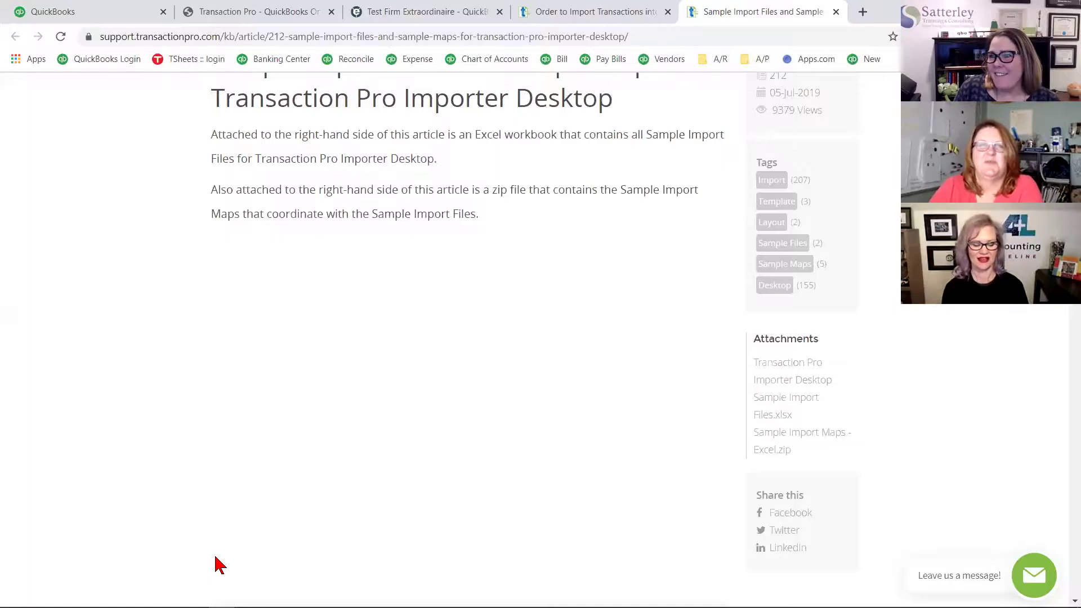
pyautogui.click(70, 9)
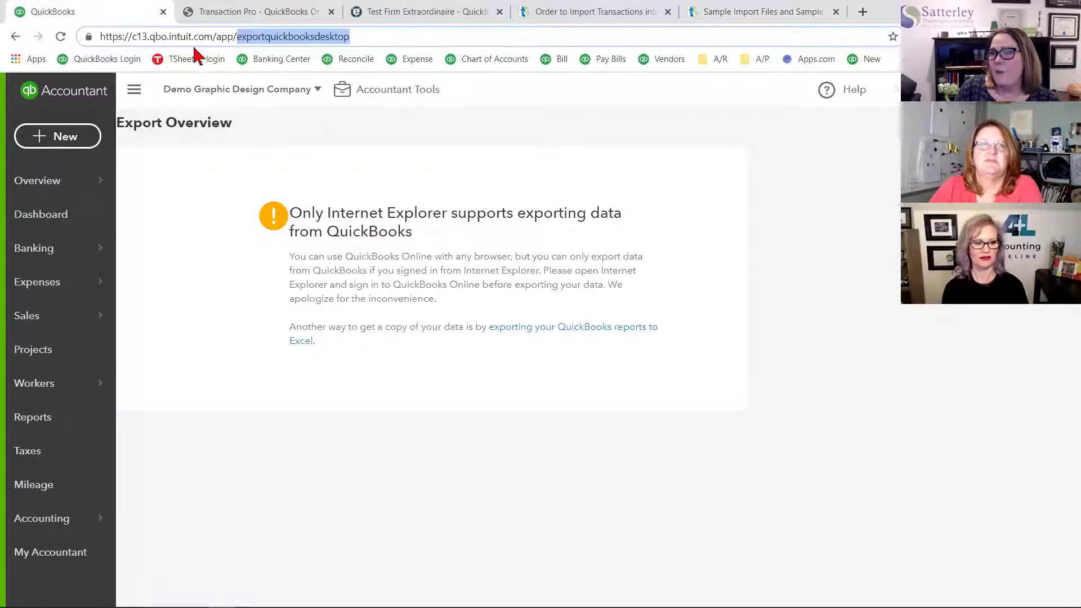
pyautogui.click(499, 12)
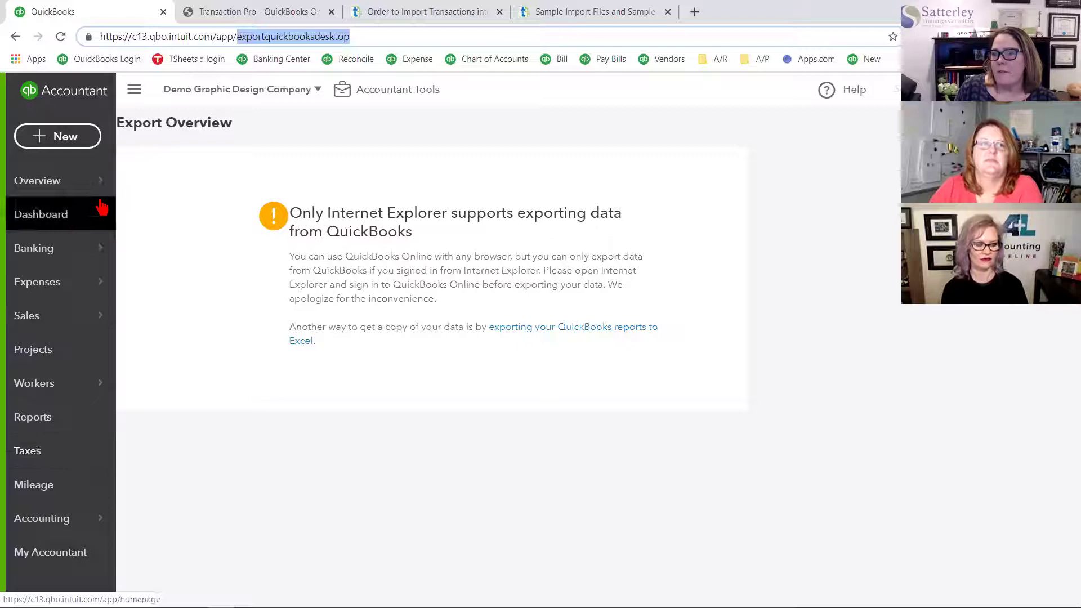
# Step: Try to open the chart of accounts for Demo Graphic Design Company, reloading the page
pyautogui.click(59, 524)
pyautogui.click(59, 524)
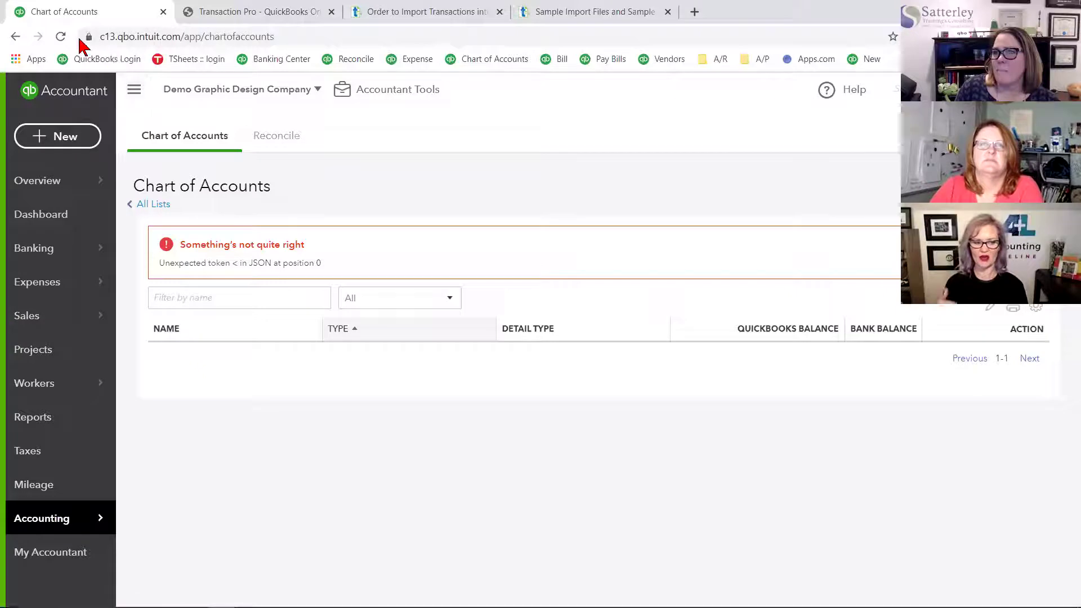
pyautogui.click(61, 36)
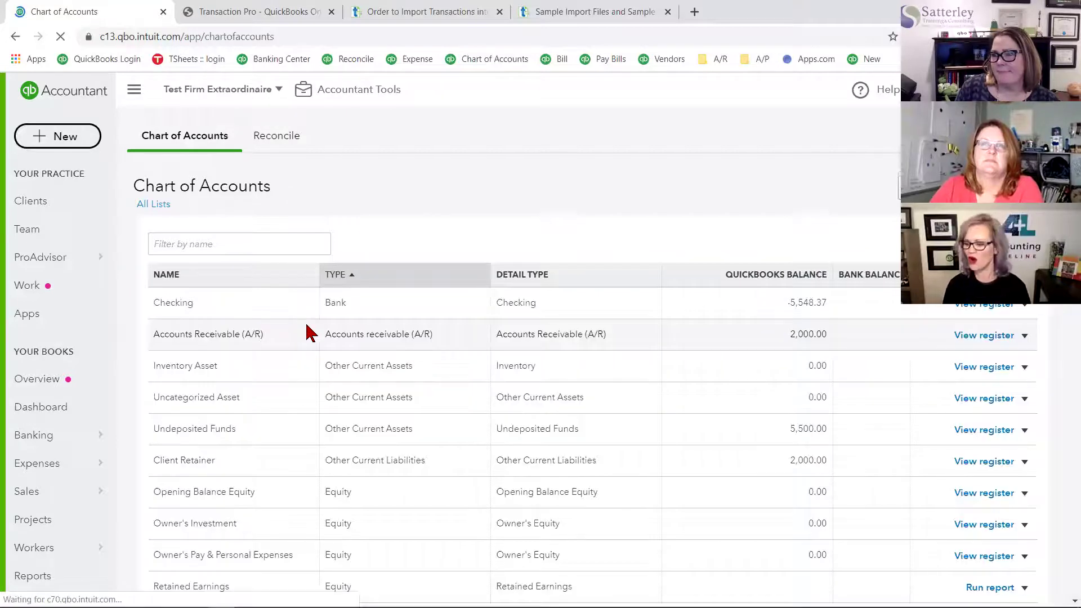
pyautogui.scroll(-6, 340, 355)
pyautogui.scroll(6, 341, 355)
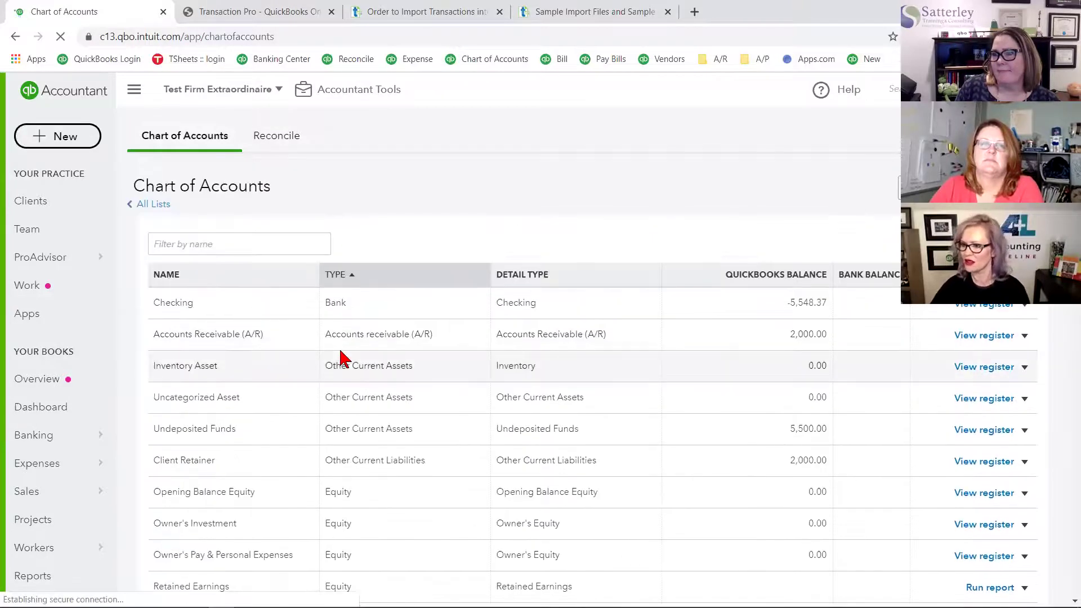
# Step: Open Demo Graphic Design Company from the firm's client list and display its chart of accounts
pyautogui.click(34, 201)
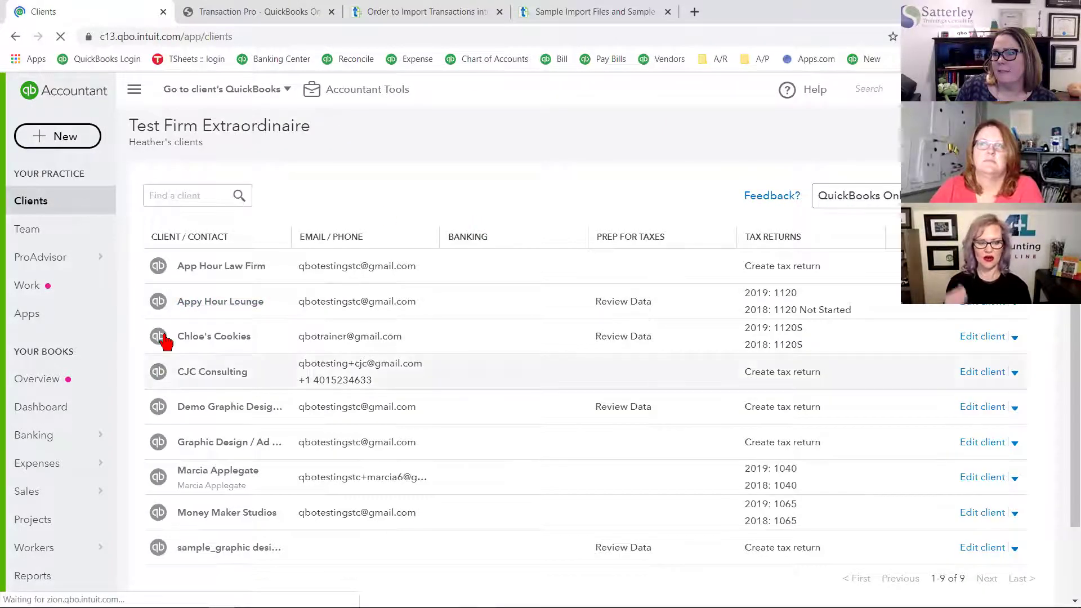
pyautogui.click(157, 420)
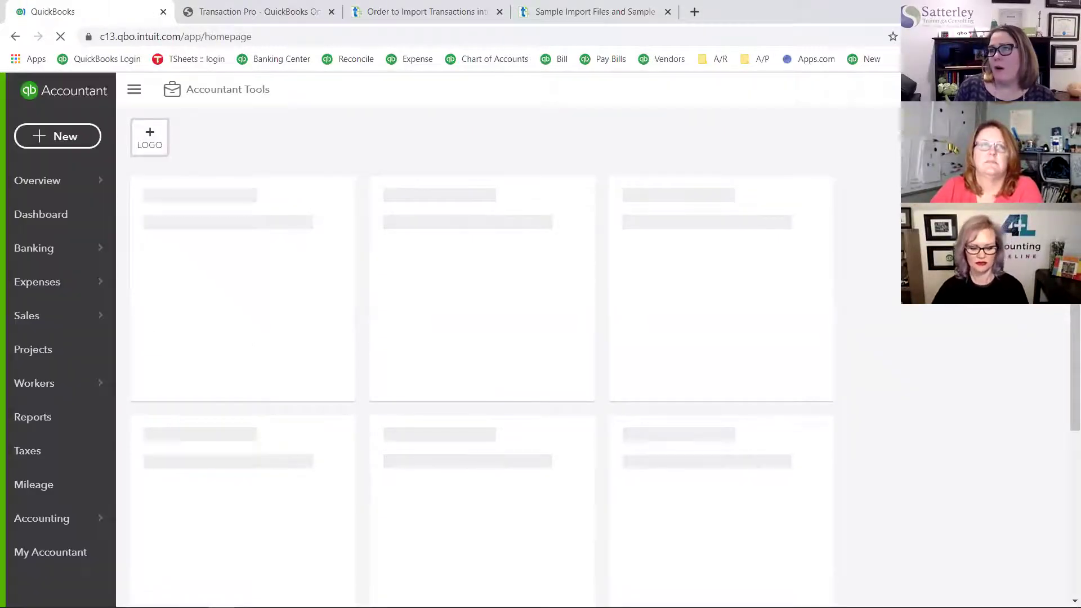
pyautogui.moveTo(34, 531)
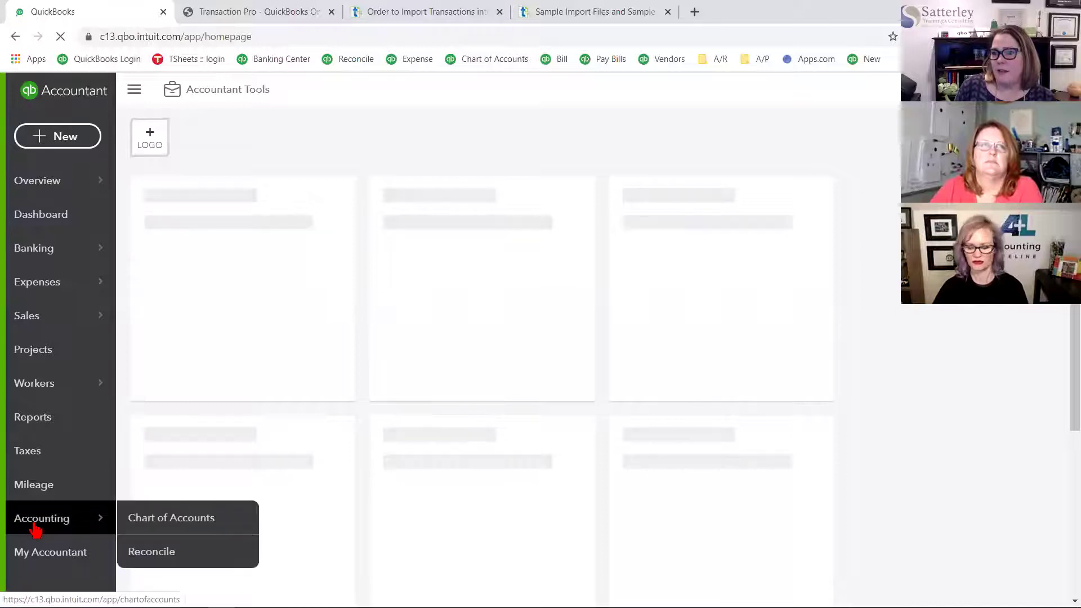
pyautogui.click(159, 533)
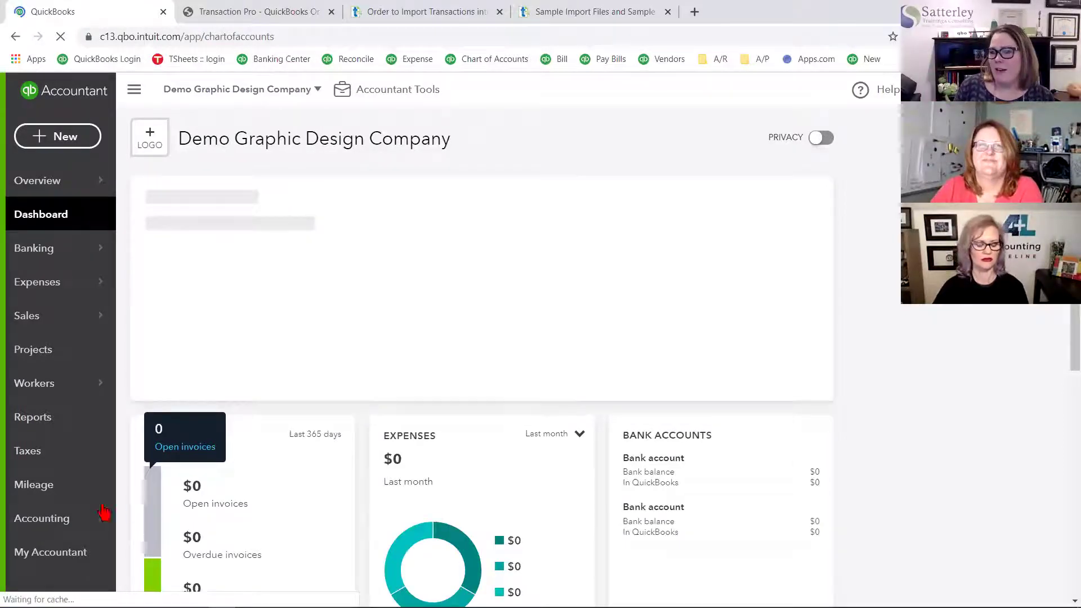
pyautogui.moveTo(50, 519)
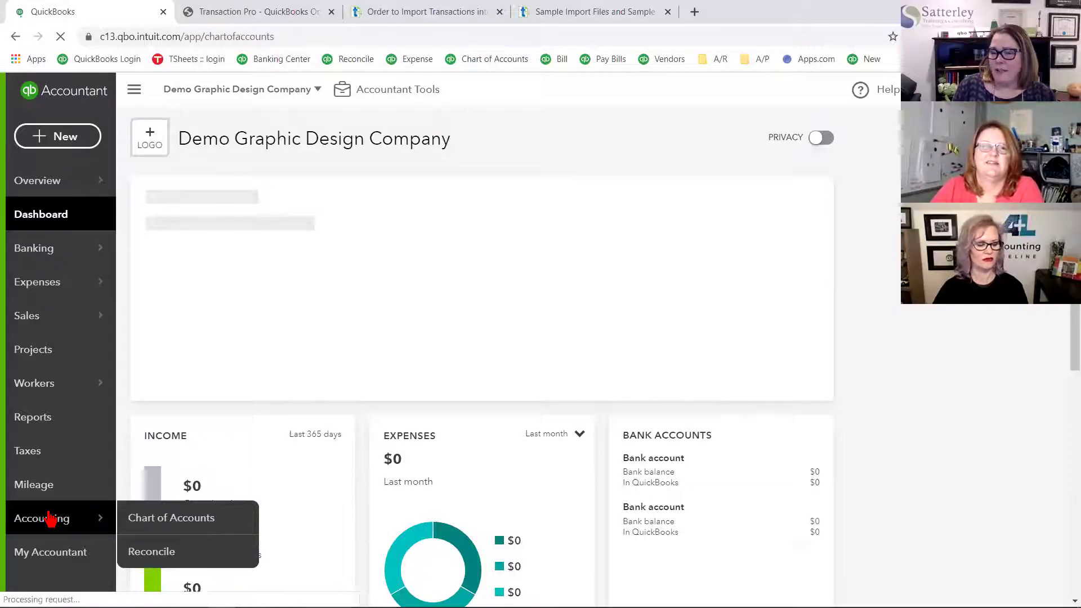
pyautogui.click(213, 520)
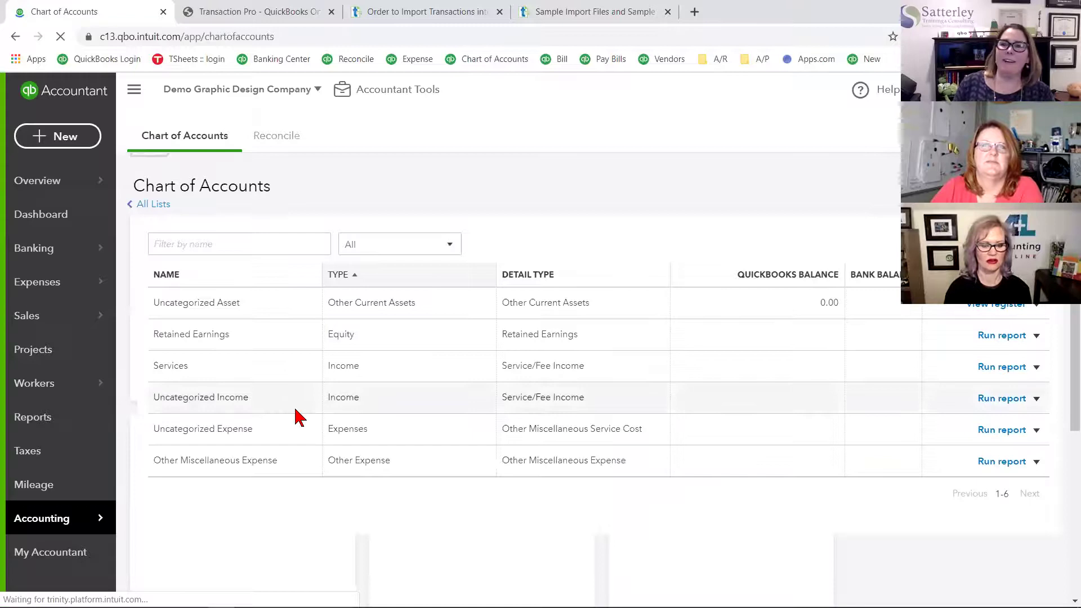
# Step: Start an Accounts import in Transaction Pro for QuickBooks Online and switch to the QuickBooks Conversions folder in File Explorer
pyautogui.click(289, 8)
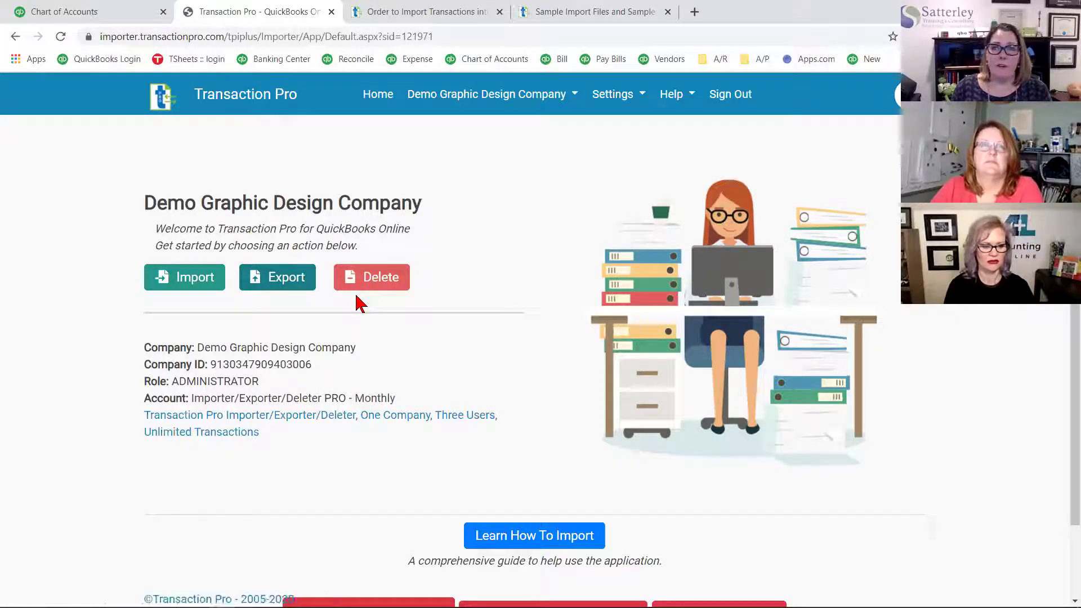
pyautogui.click(213, 285)
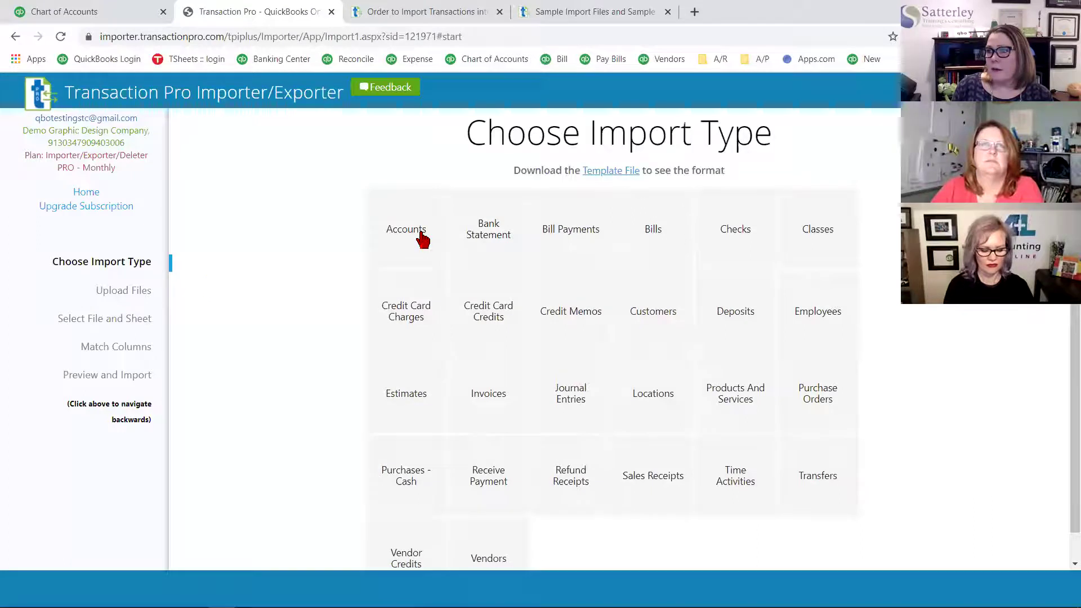
pyautogui.click(421, 233)
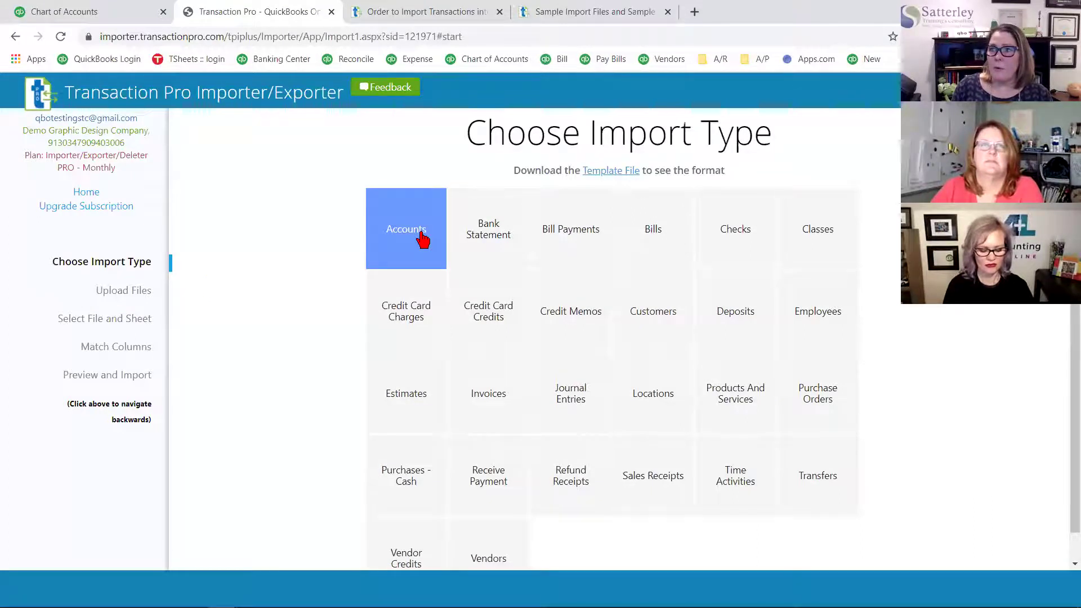
pyautogui.click(421, 237)
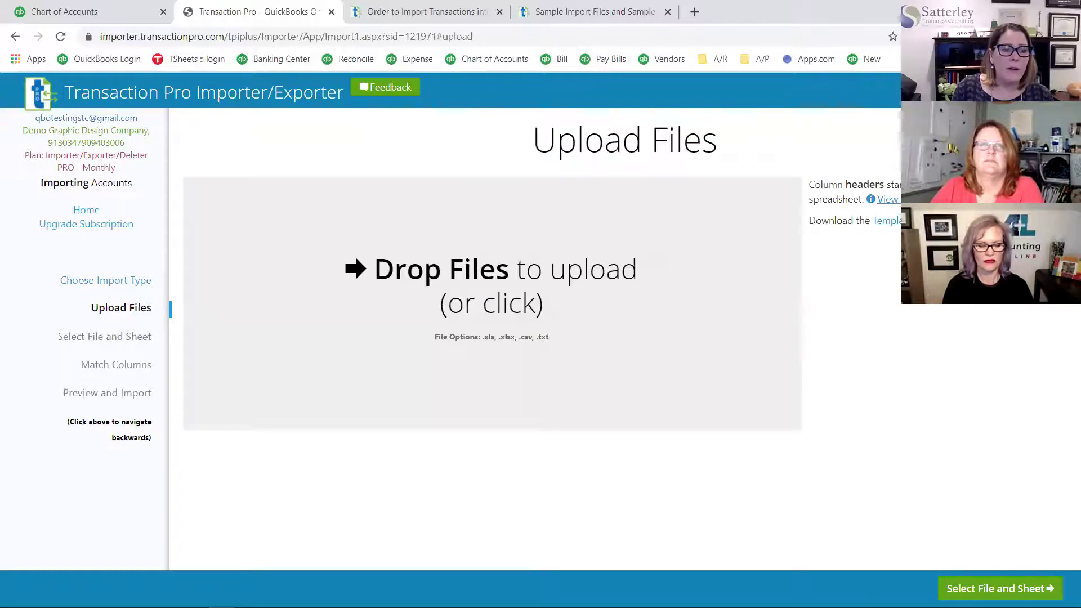
pyautogui.hotkey('alt', 'Tab')
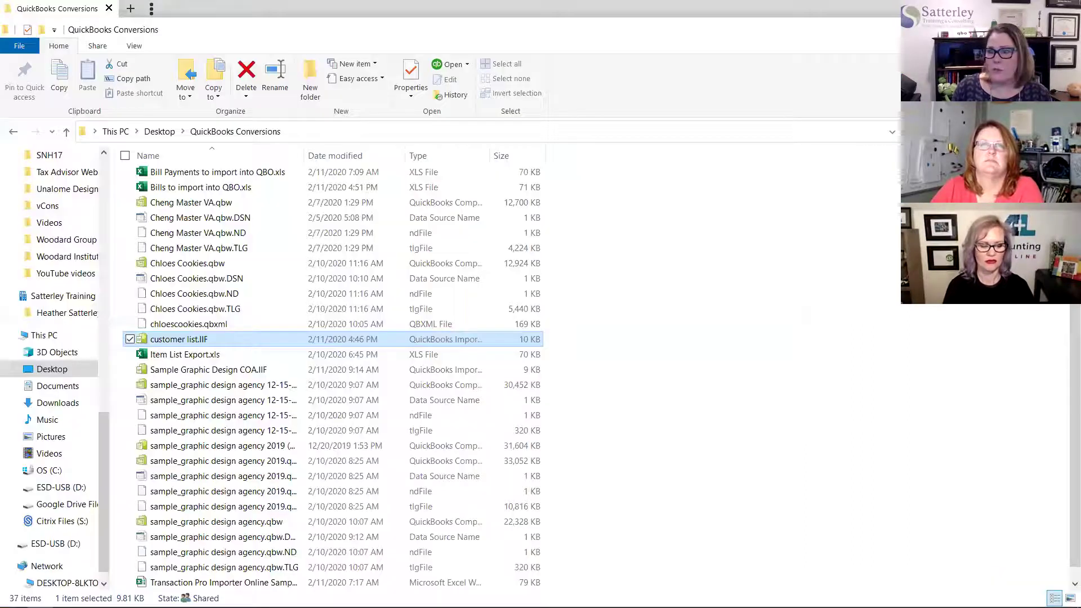
# Step: Upload the Transaction Pro Importer Online Sample Import Files - US Version.xlsx workbook and choose its Accounts sheet for import
pyautogui.doubleClick(612, 28)
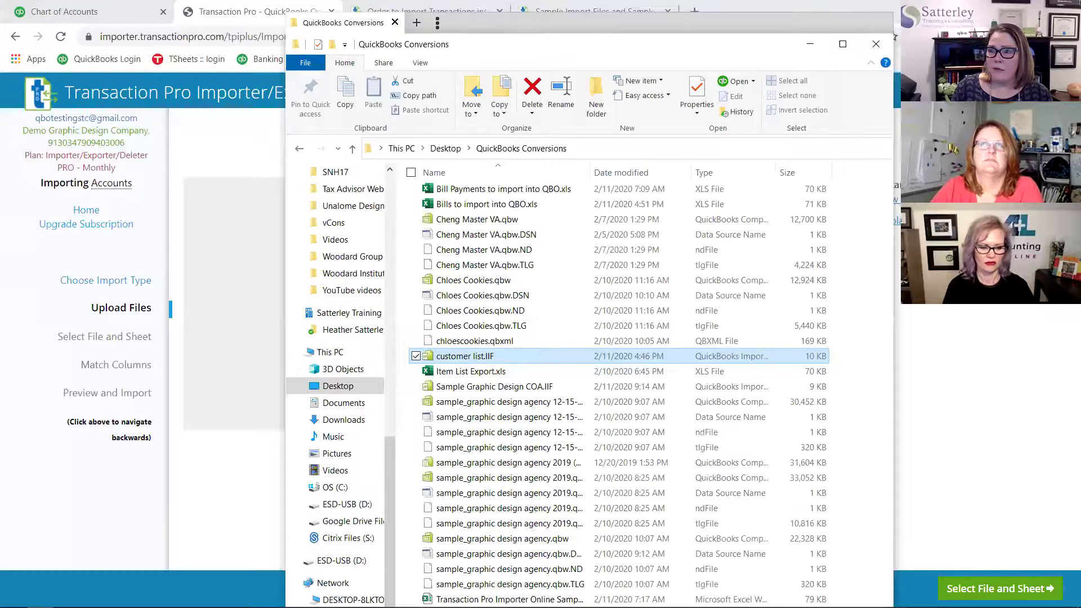
pyautogui.hotkey('alt', 'Tab')
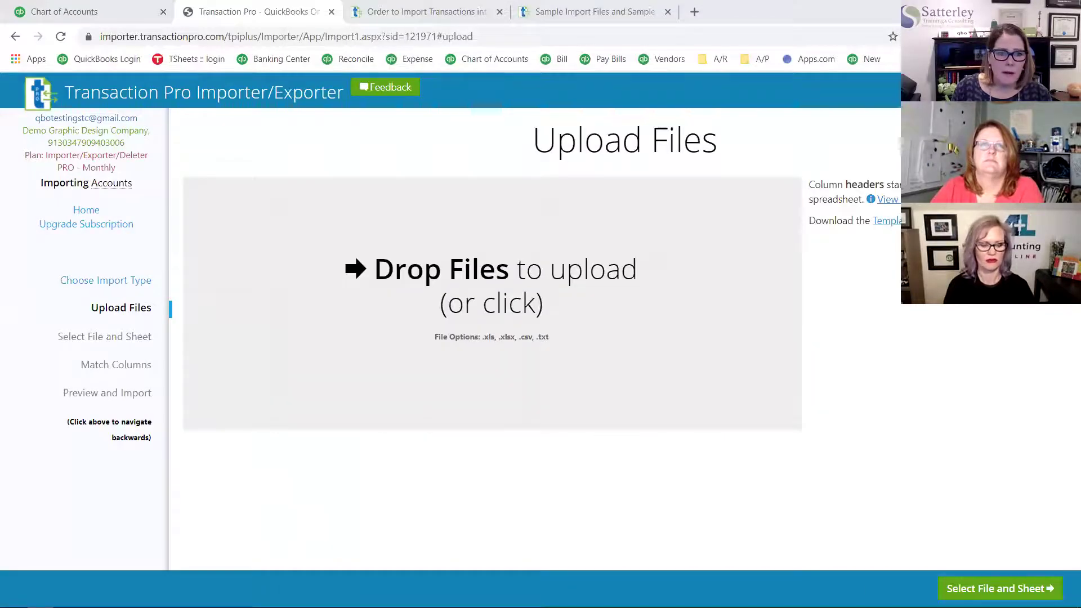
pyautogui.moveTo(374, 357); pyautogui.dragTo(424, 338)
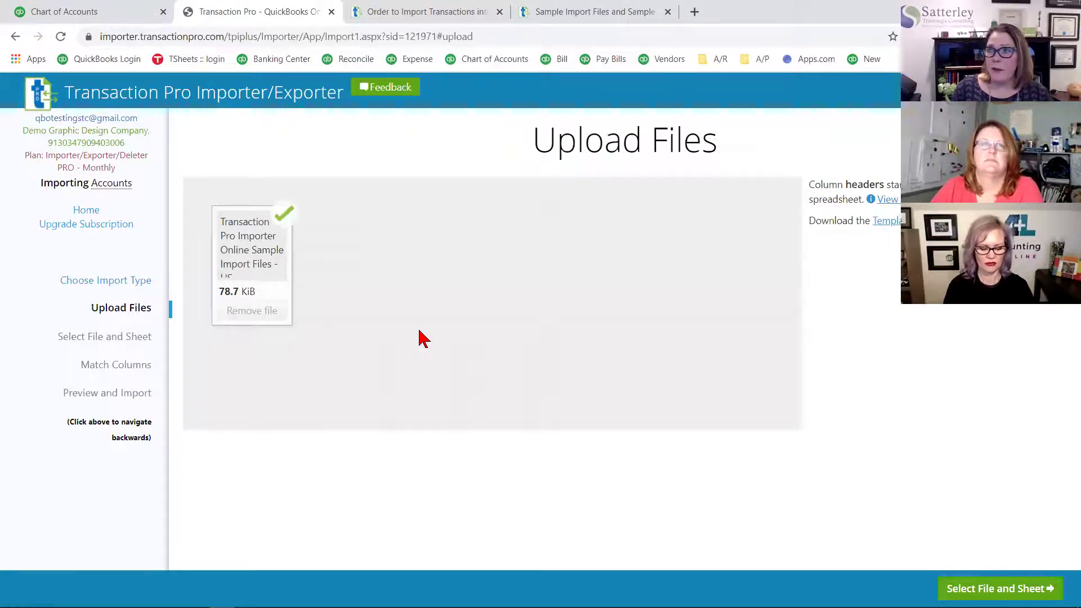
pyautogui.click(978, 590)
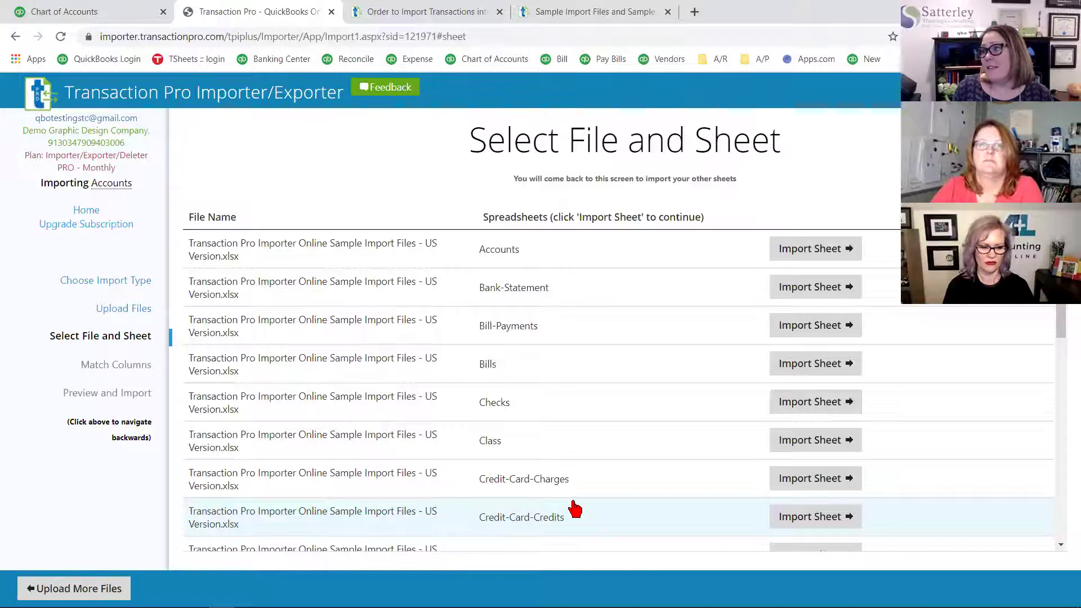
pyautogui.click(828, 243)
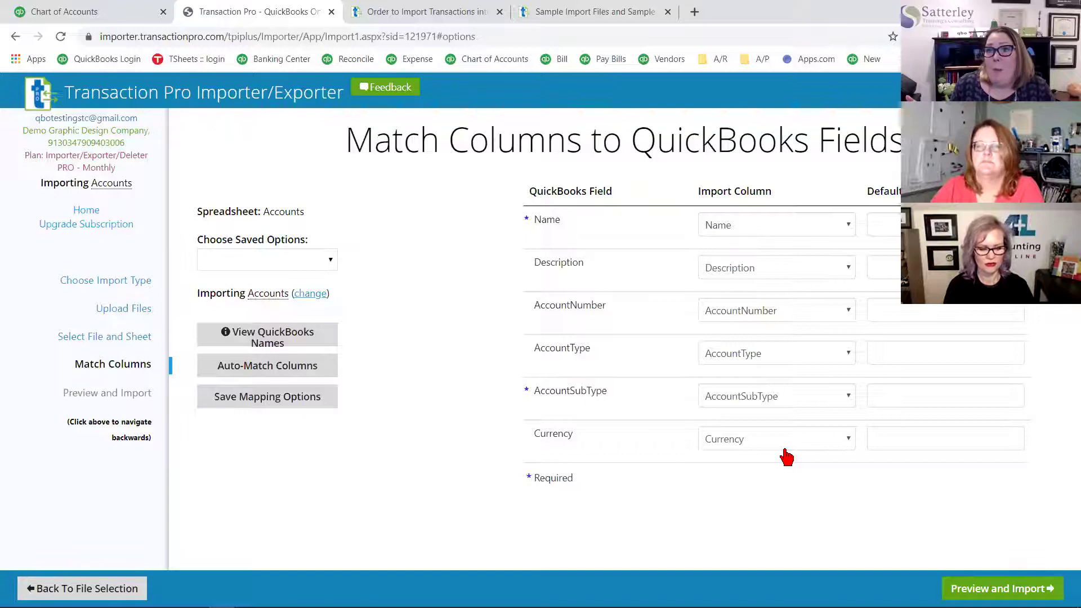
# Step: Preview the accounts with the matched columns and import all selected records into QuickBooks Online
pyautogui.click(991, 580)
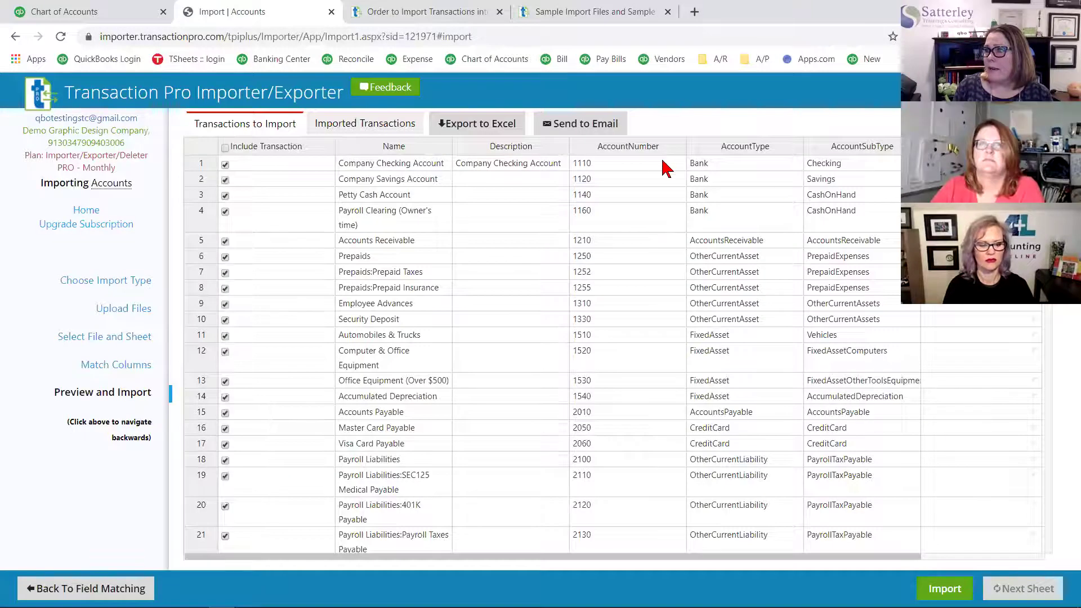
pyautogui.moveTo(681, 563); pyautogui.dragTo(876, 172)
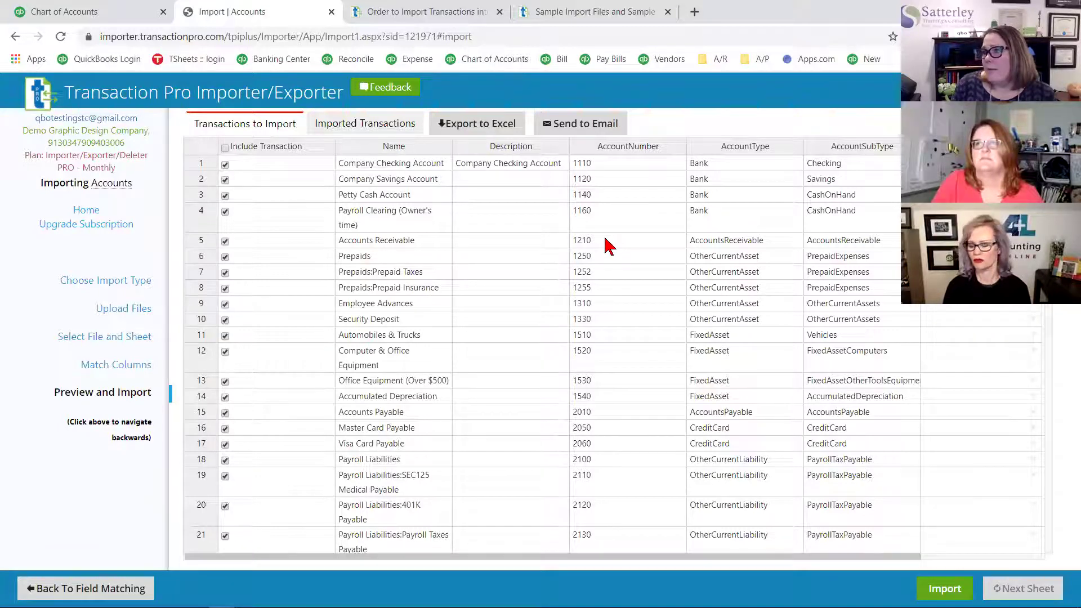
pyautogui.click(939, 592)
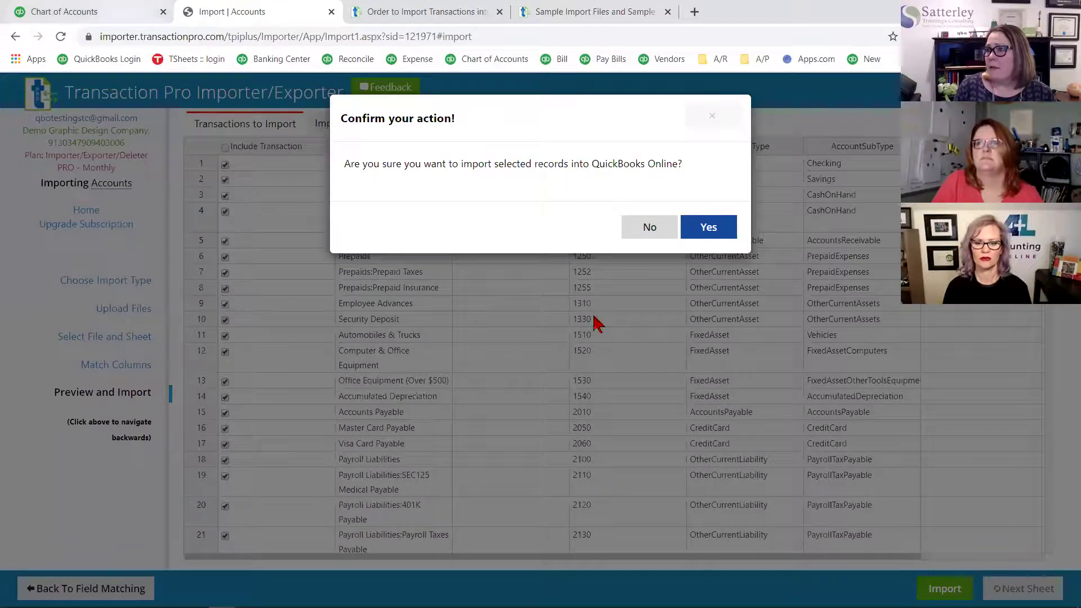
pyautogui.click(693, 241)
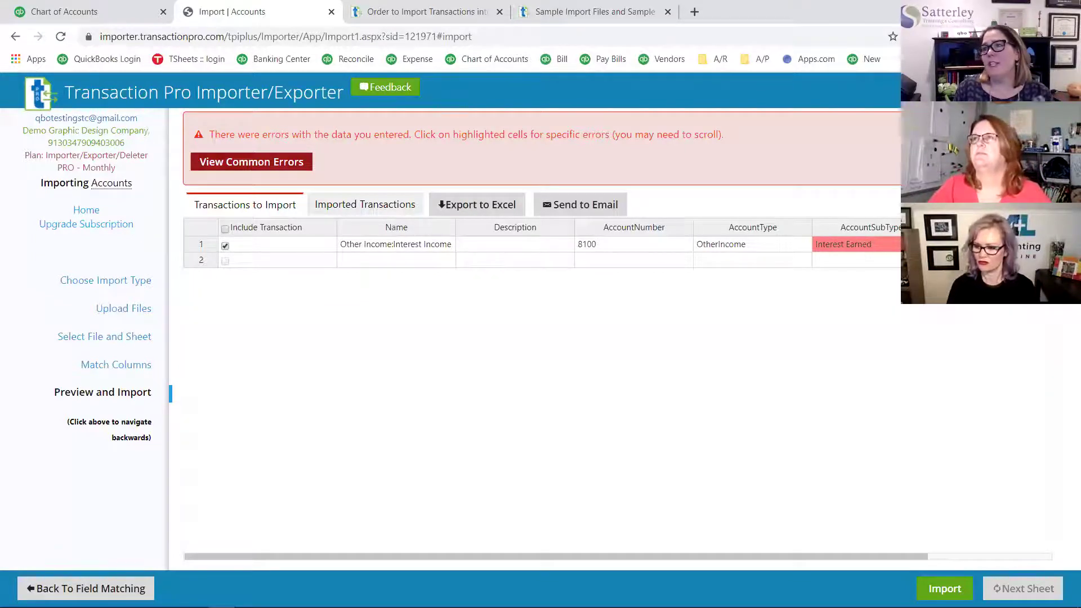
# Step: Correct the account subtype of Other Income:Interest Income to InterestEarned and submit the record for import again
pyautogui.click(852, 244)
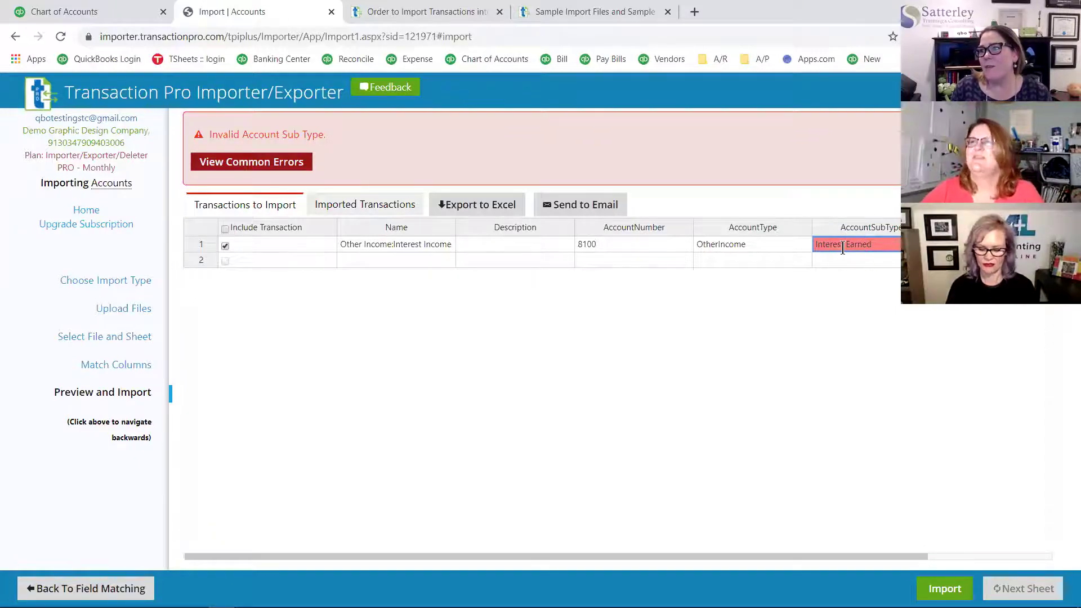
pyautogui.click(860, 243)
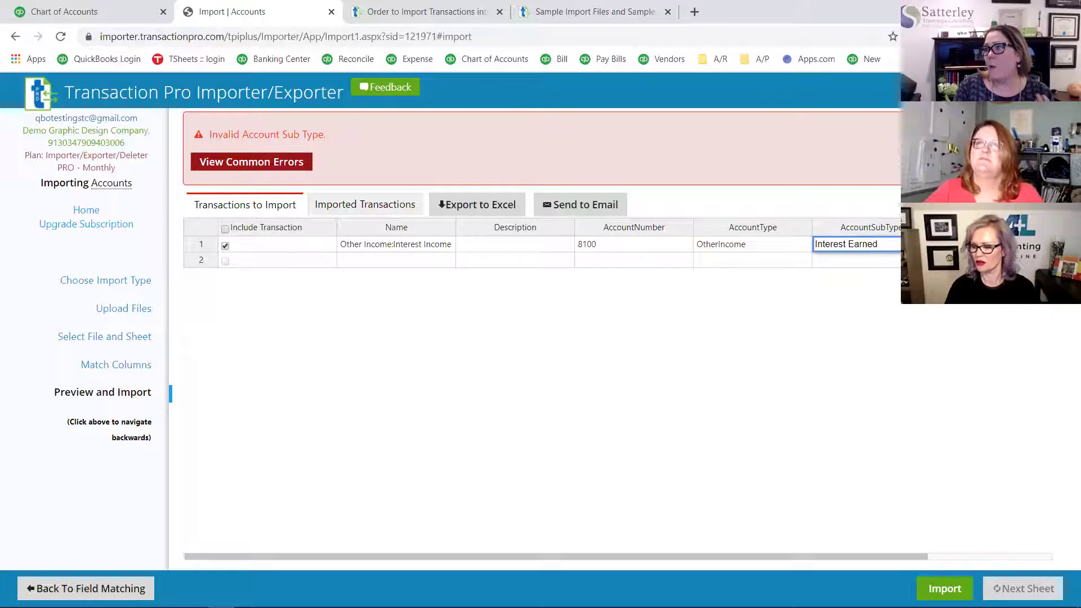
pyautogui.press('BackSpace')
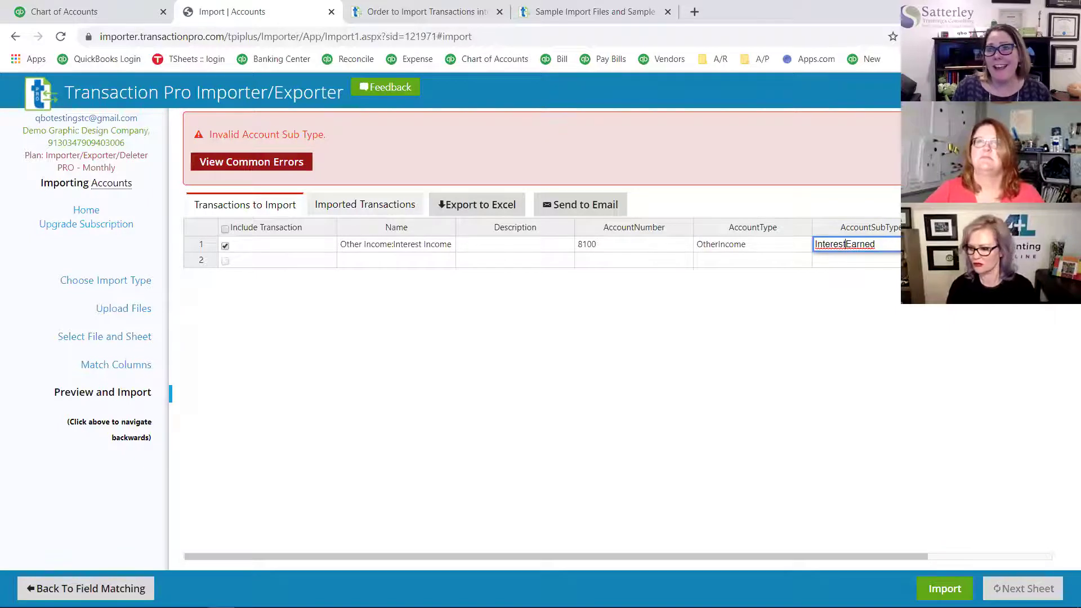
pyautogui.click(945, 589)
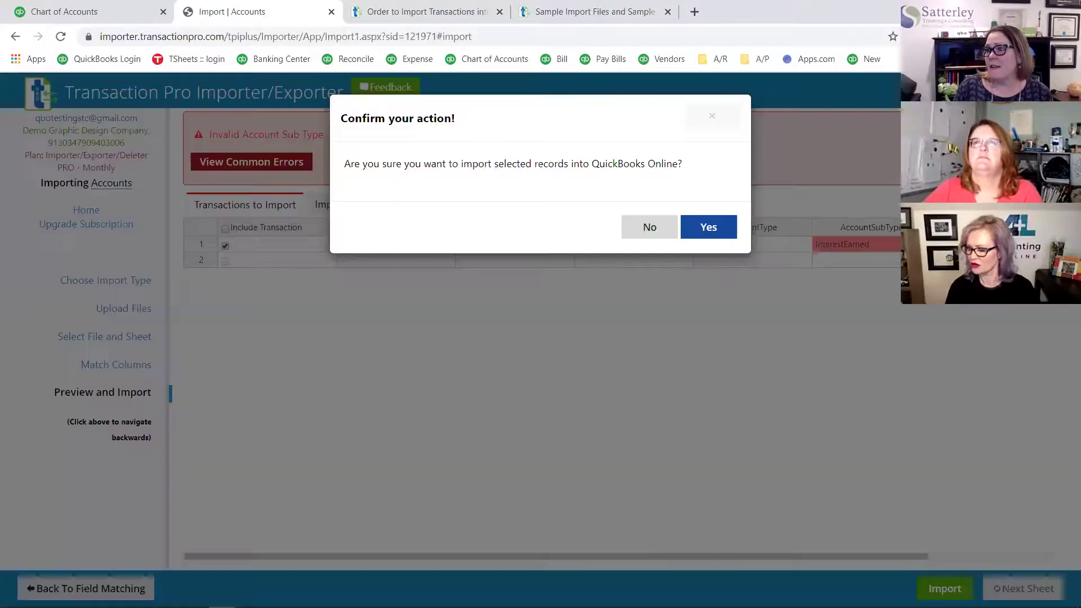
pyautogui.click(709, 227)
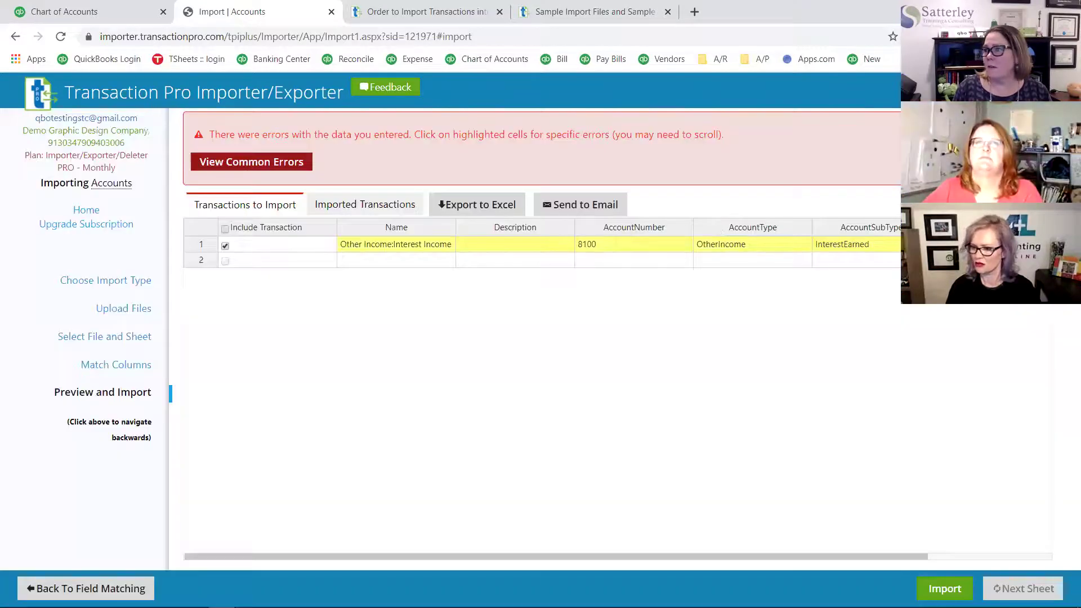
# Step: Check the subtype and account type of the Other Income:Interest Income row for its validation error and rerun the import
pyautogui.click(846, 242)
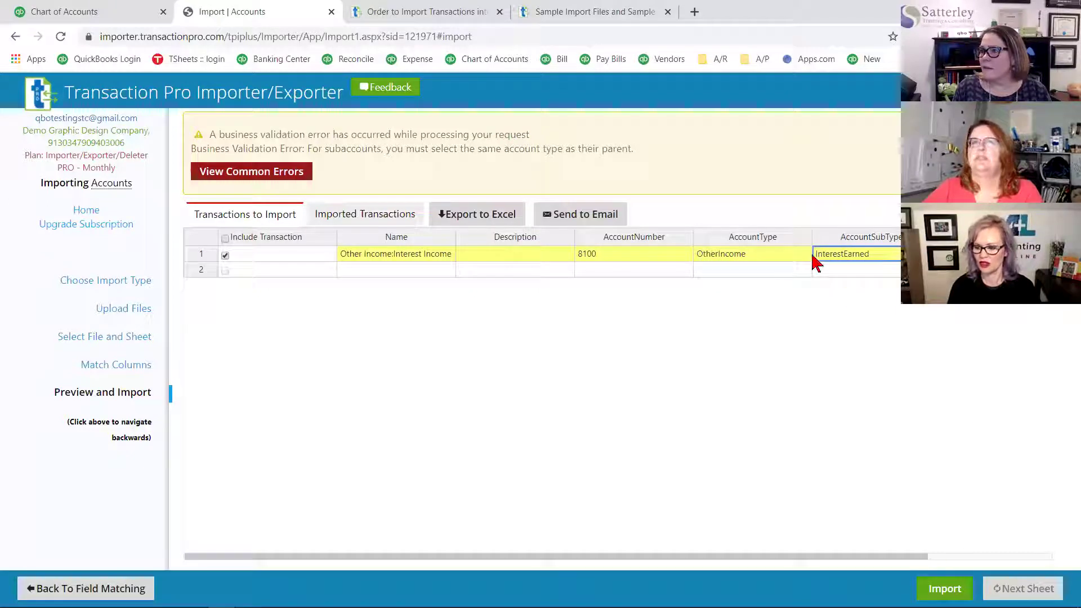
pyautogui.click(852, 253)
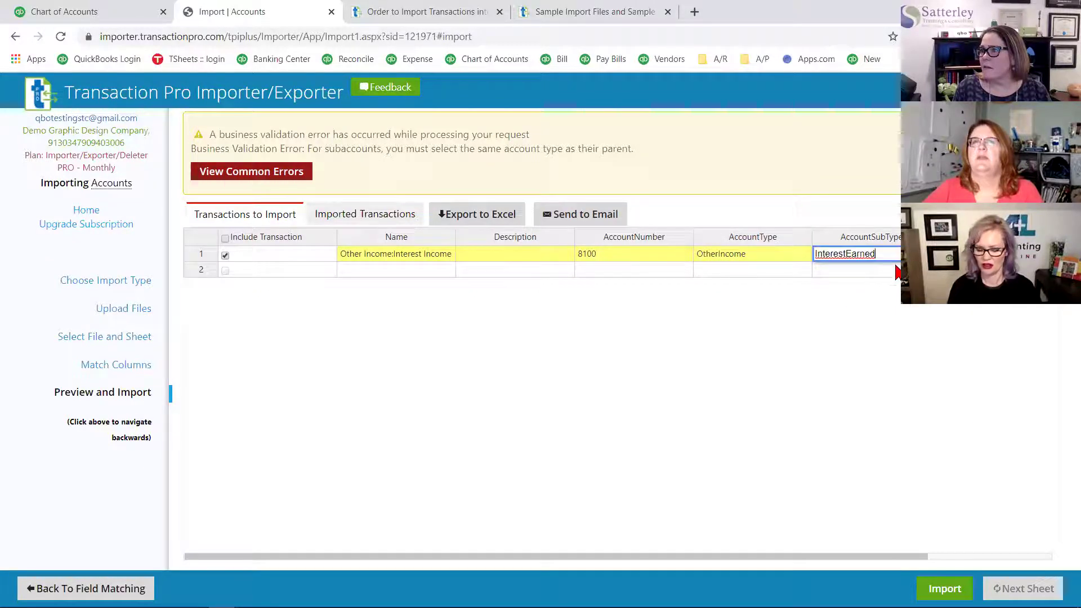
pyautogui.click(753, 258)
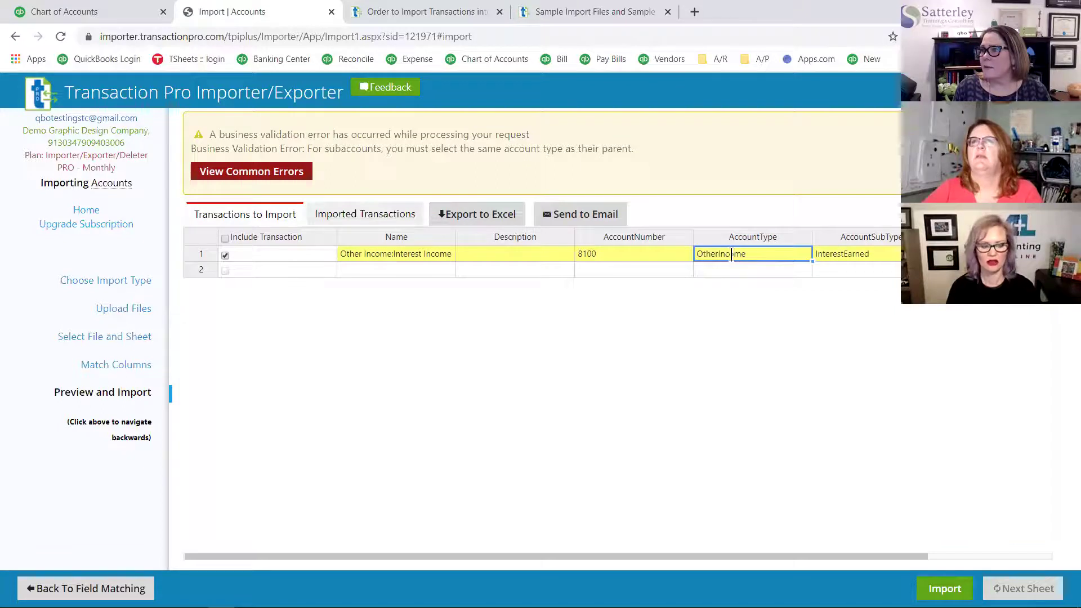
pyautogui.click(750, 254)
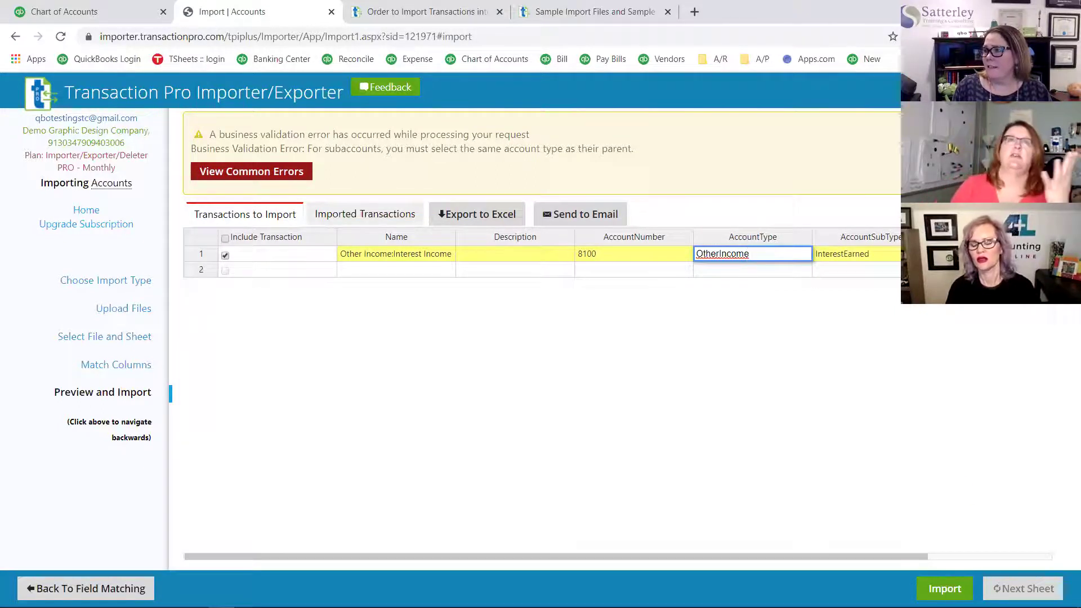
pyautogui.click(944, 589)
pyautogui.click(711, 228)
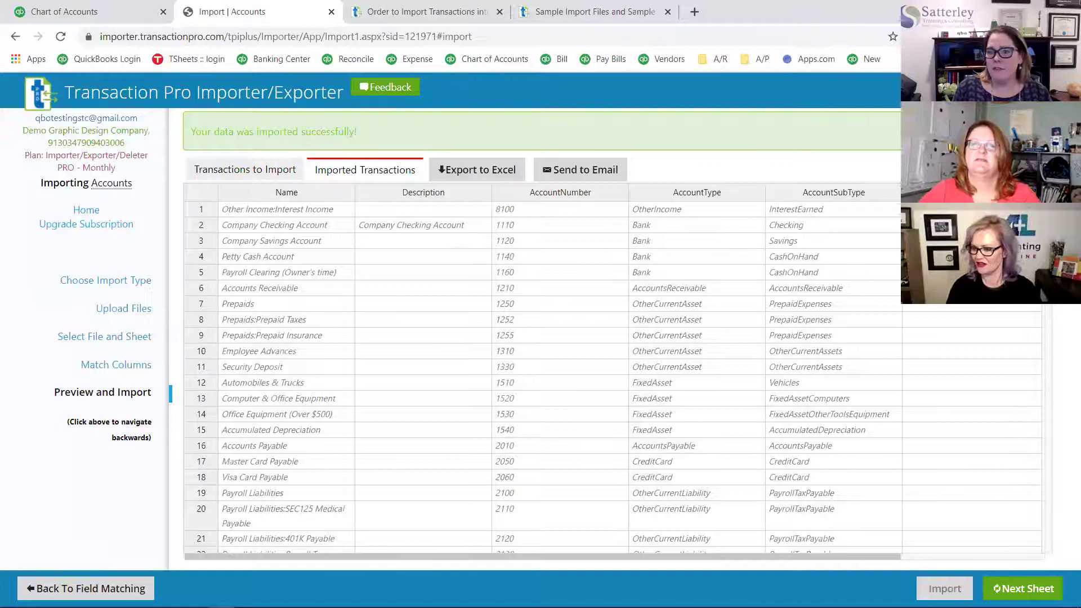
# Step: Start a Bills import, replace the uploaded sample workbook with Bills to import into QBO.xls, and choose its Sheet1
pyautogui.click(132, 282)
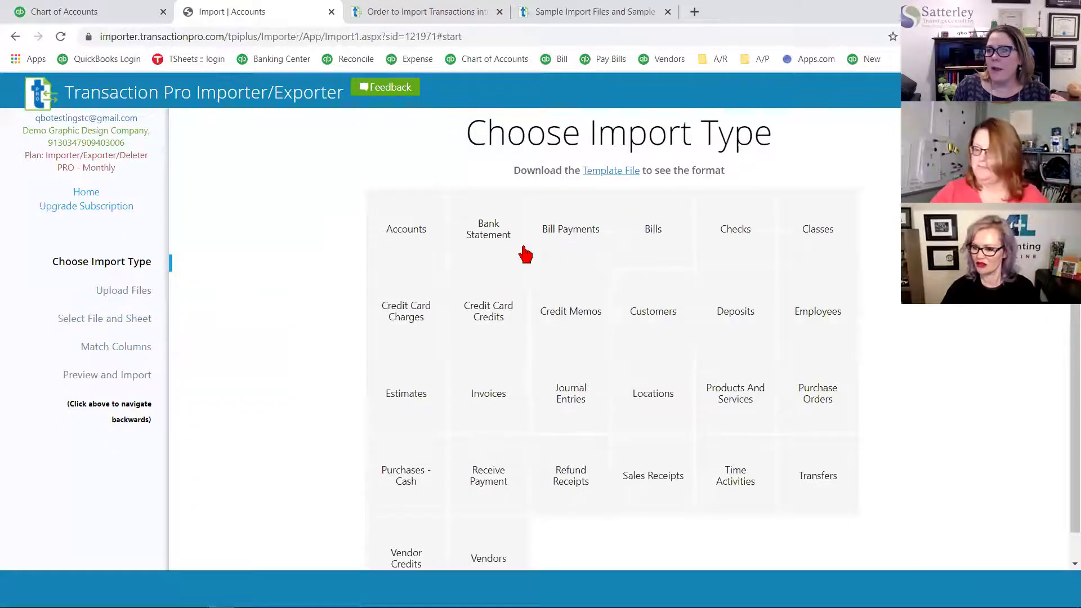
pyautogui.click(627, 255)
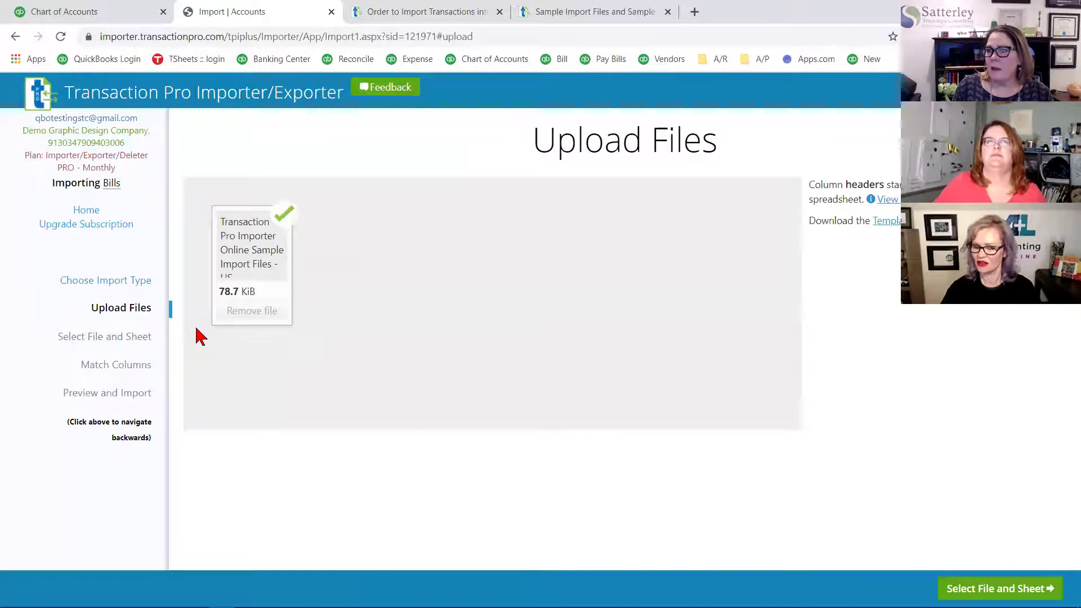
pyautogui.click(253, 311)
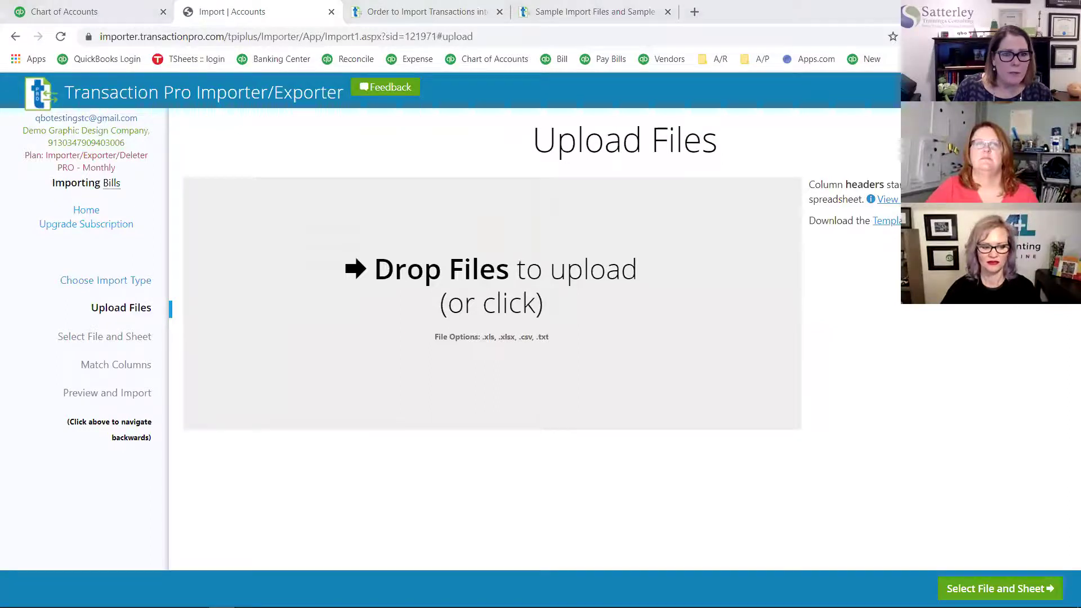
pyautogui.moveTo(244, 335); pyautogui.dragTo(340, 345)
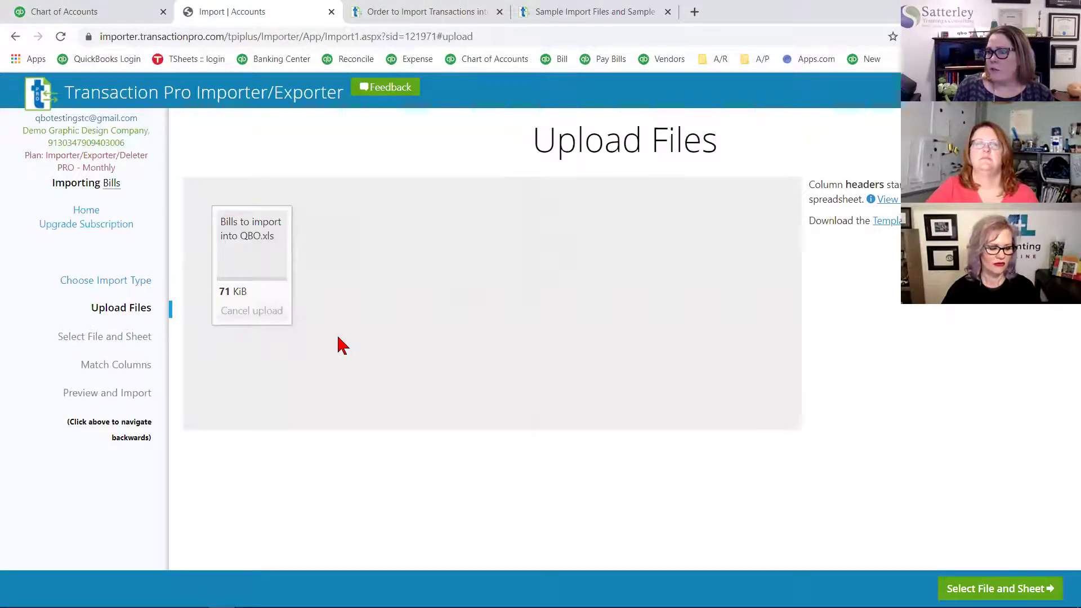
pyautogui.click(964, 588)
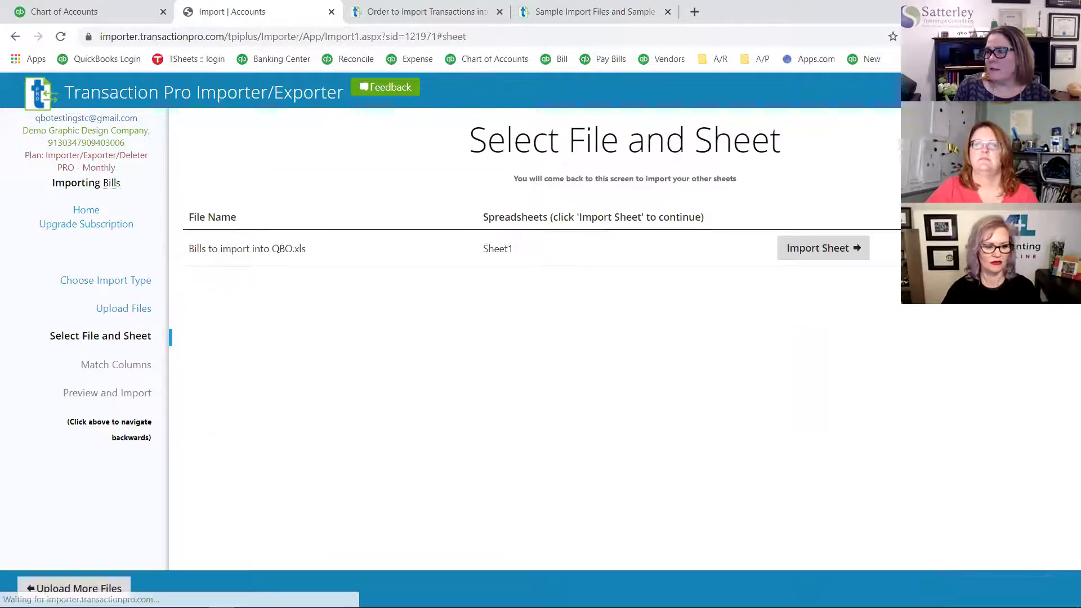
pyautogui.click(848, 250)
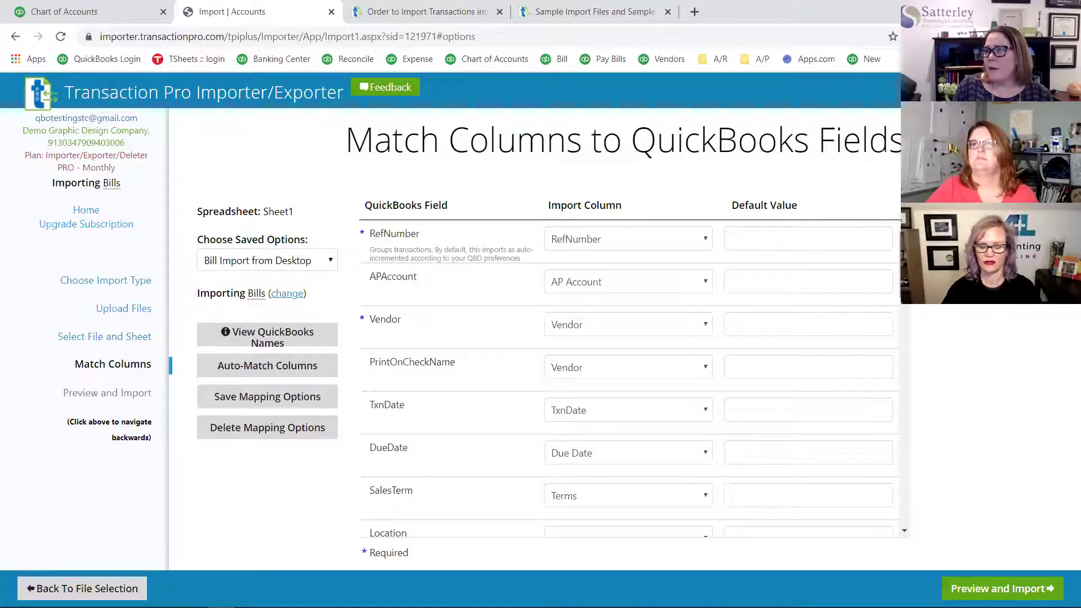
# Step: Review the Bill Import from Desktop column mapping and import all previewed bills into QuickBooks Online
pyautogui.moveTo(901, 265); pyautogui.dragTo(924, 526)
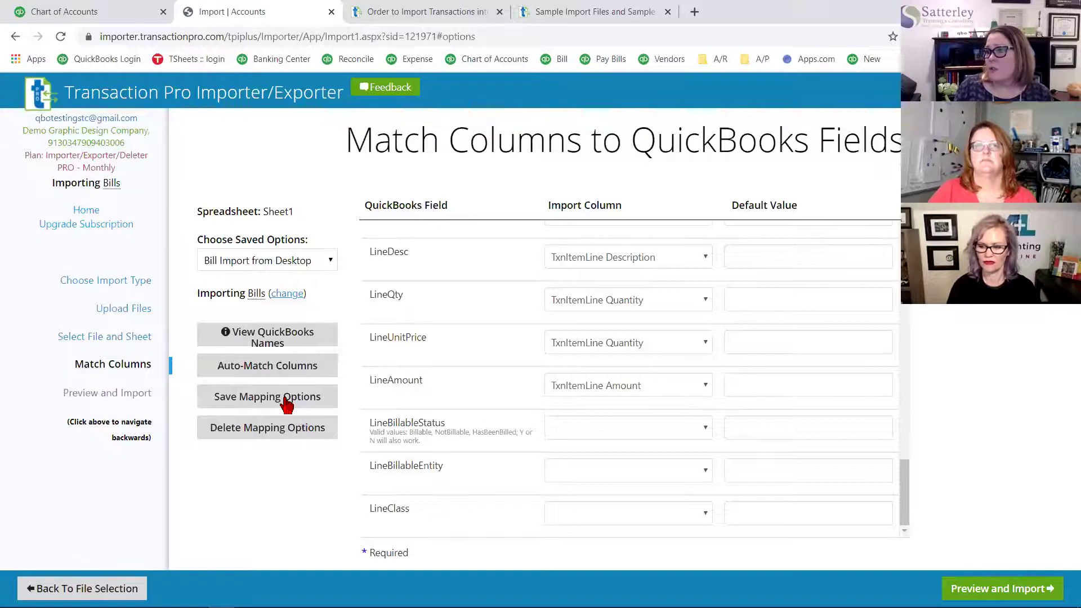
pyautogui.click(992, 588)
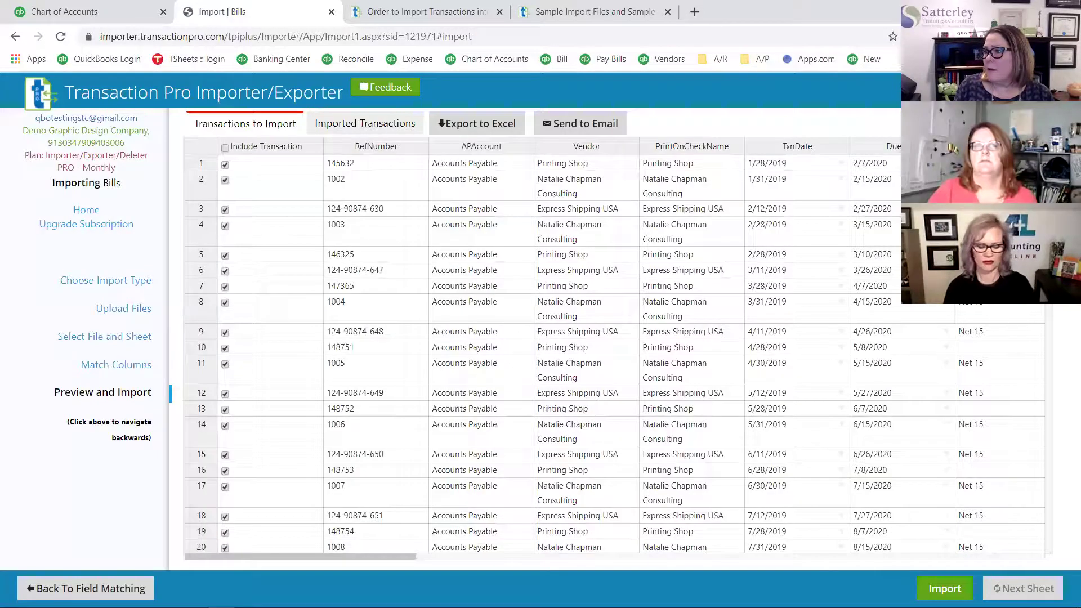
pyautogui.click(945, 588)
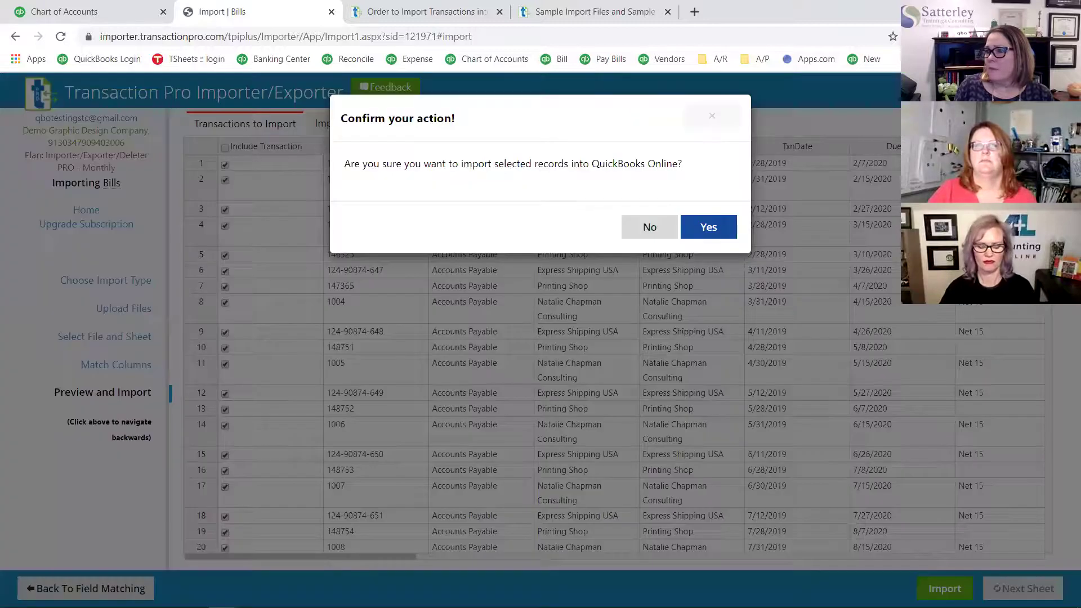
pyautogui.click(709, 228)
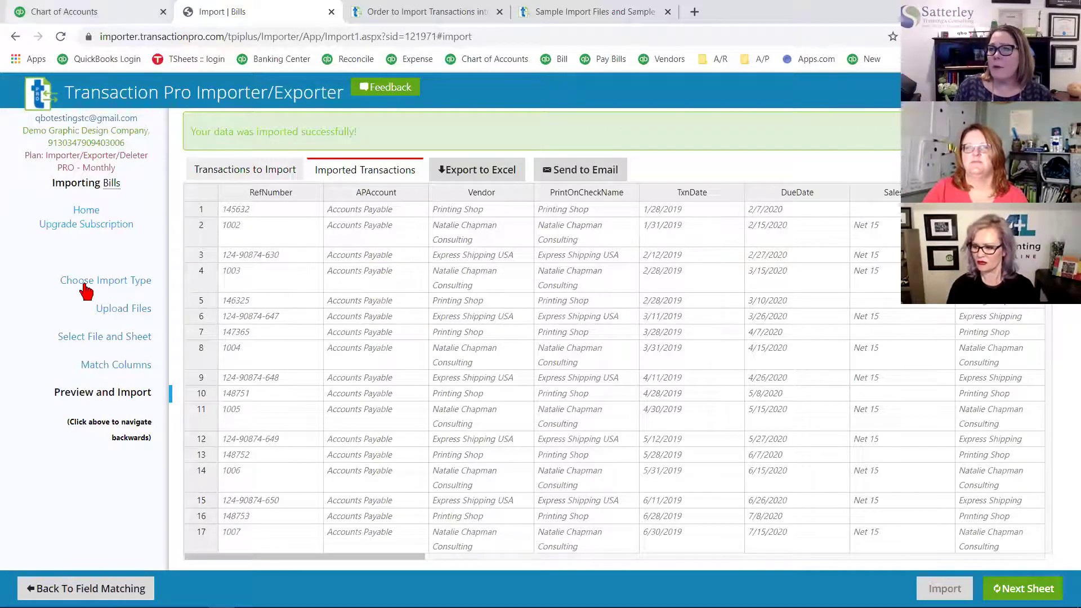
# Step: Start a Bill Payments import and replace the uploaded bills file with Bill Payments to import into QBO.xls
pyautogui.click(130, 282)
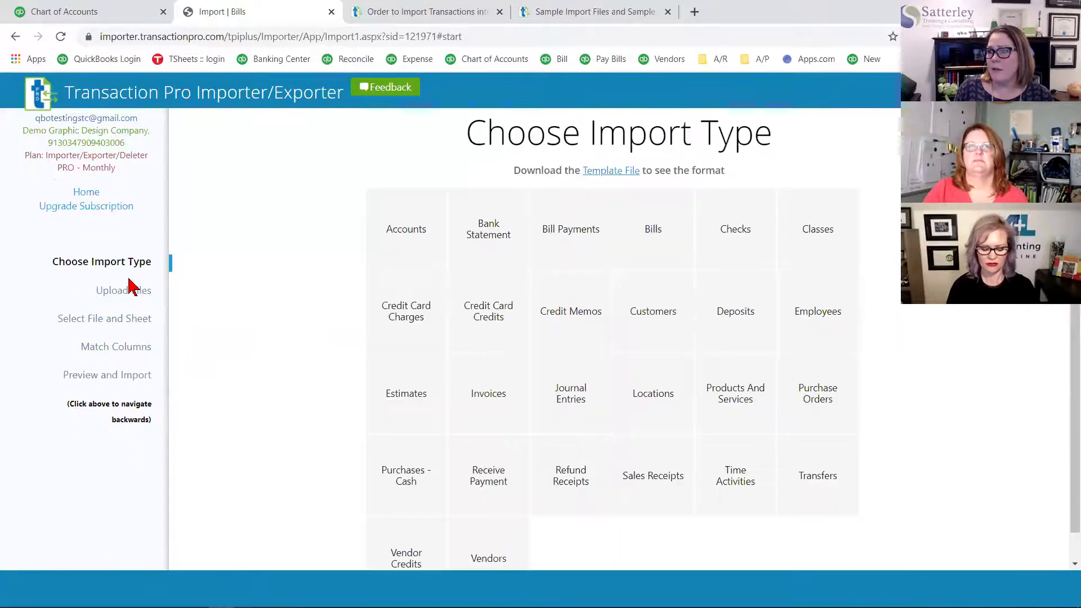
pyautogui.click(581, 237)
pyautogui.click(257, 311)
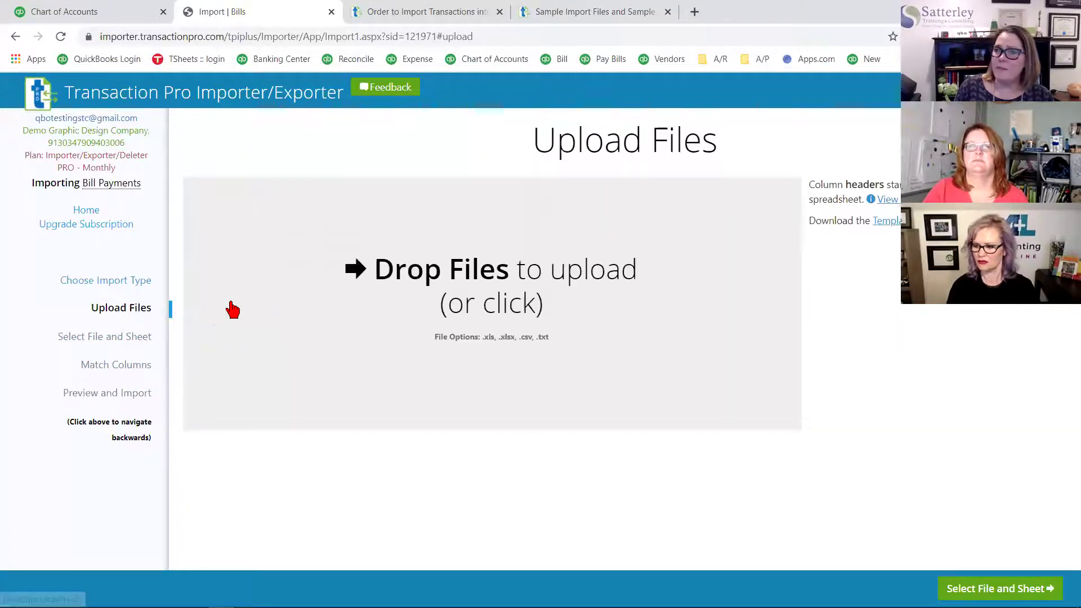
pyautogui.moveTo(159, 357); pyautogui.dragTo(526, 352)
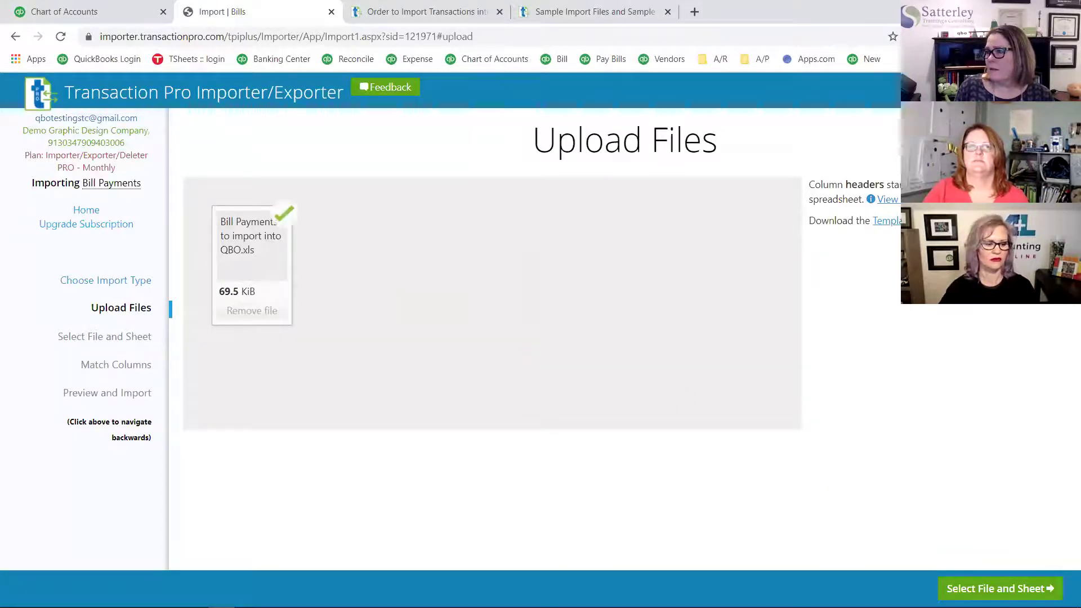
# Step: Select Sheet1 with the Bill Payments from Desktop mapping and import all previewed bill payments into QuickBooks Online
pyautogui.click(967, 580)
pyautogui.click(807, 251)
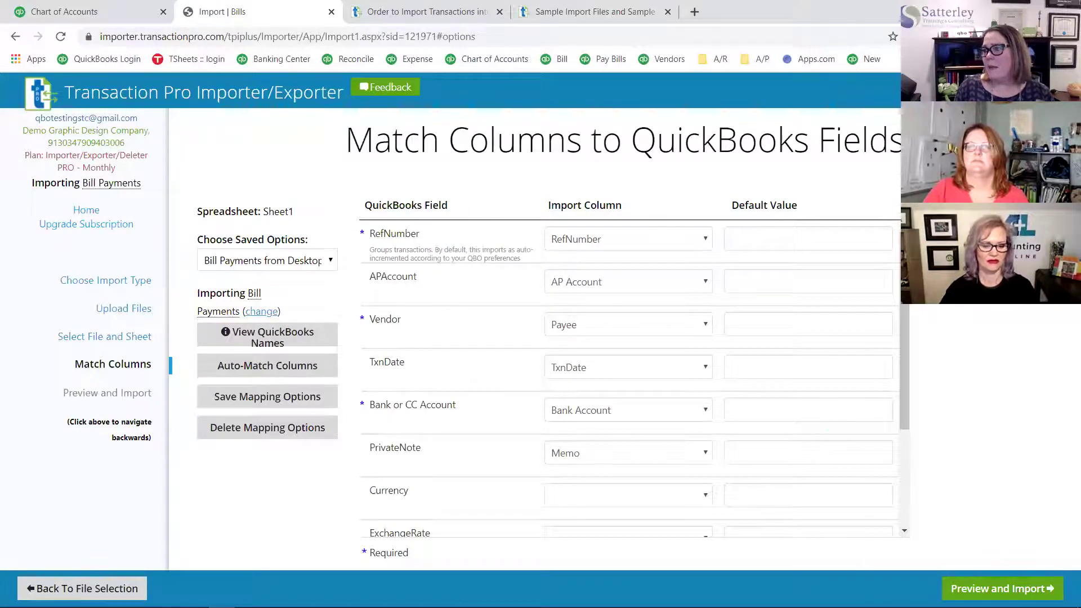
pyautogui.click(1002, 588)
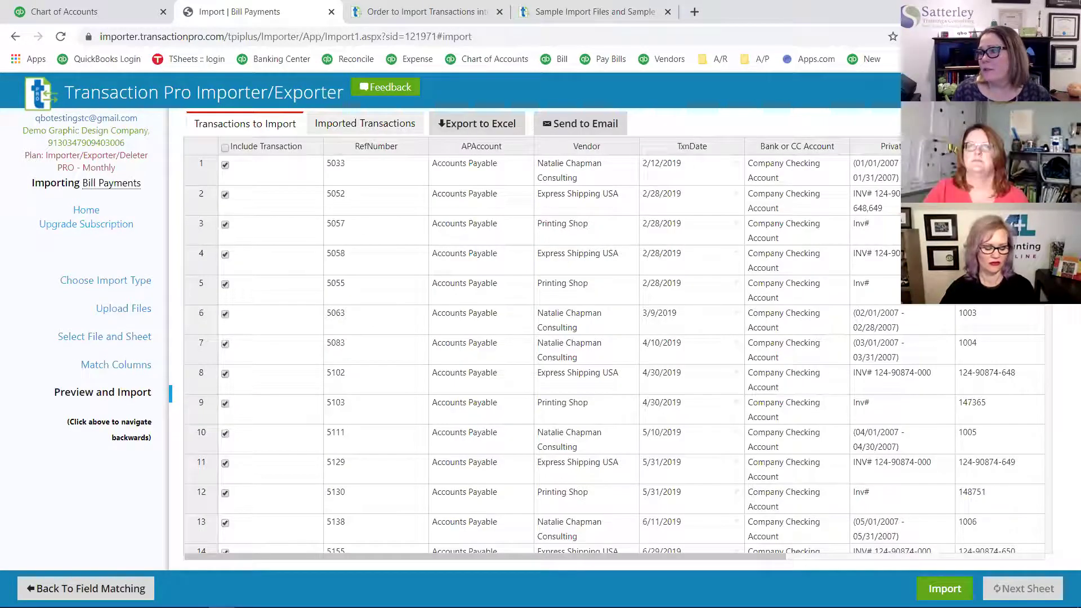
pyautogui.click(945, 589)
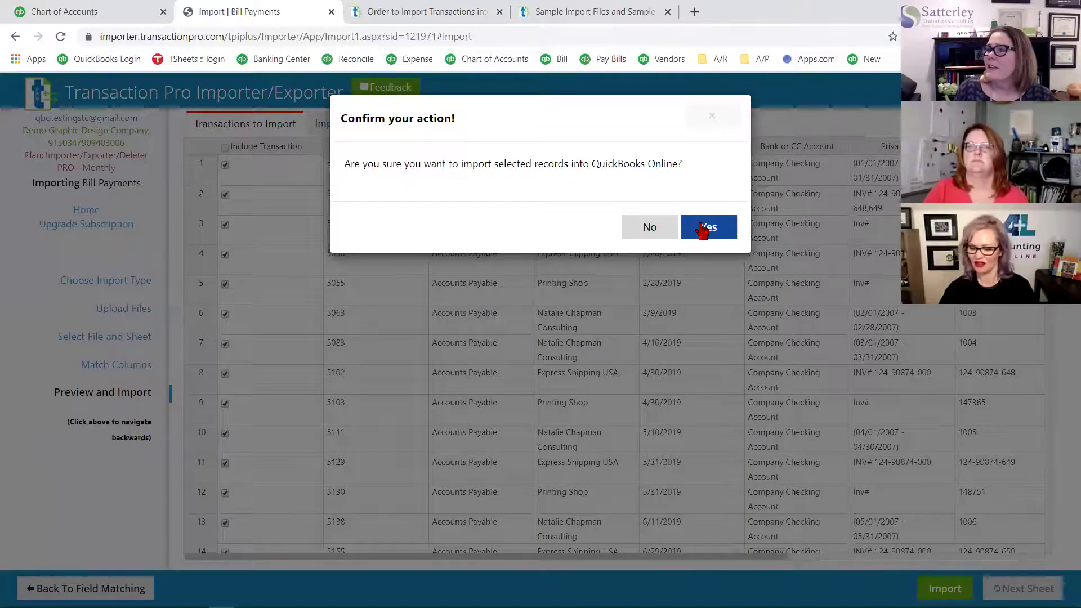
pyautogui.click(709, 227)
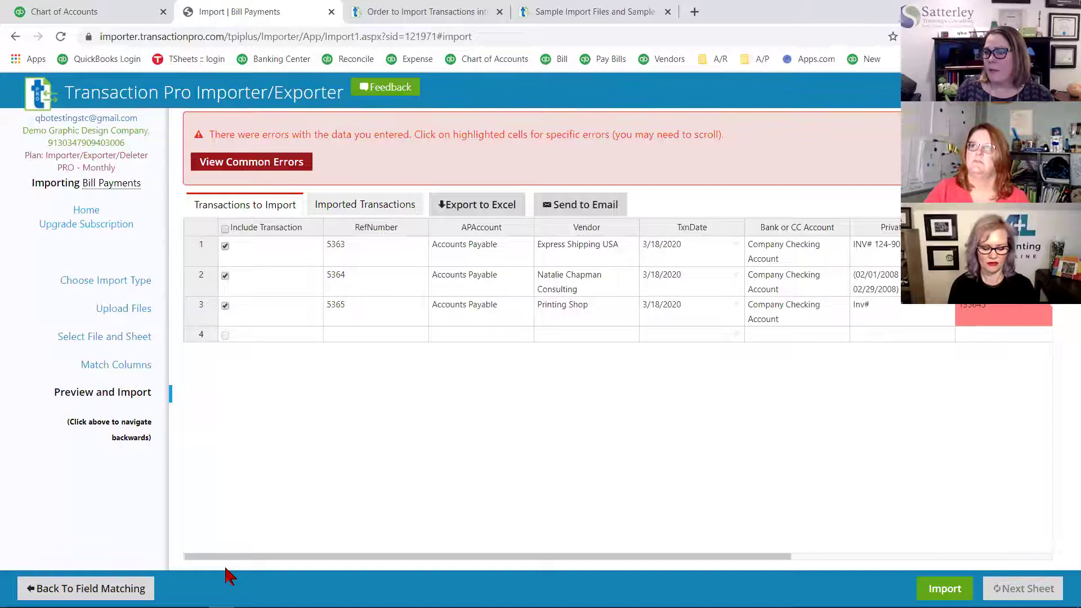
# Step: Return to the bill payment column mapping and review the field matches, including the import columns available for ToBePrinted
pyautogui.click(86, 589)
pyautogui.scroll(-3, 762, 449)
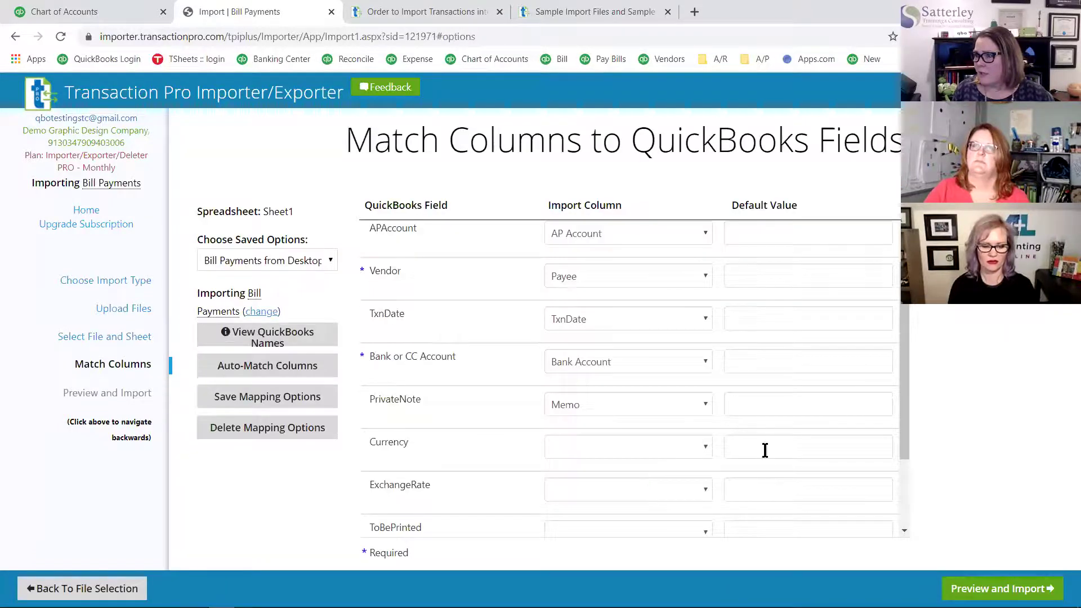
pyautogui.moveTo(908, 509)
pyautogui.mouseDown()
pyautogui.moveTo(924, 437)
pyautogui.moveTo(916, 341)
pyautogui.moveTo(917, 513)
pyautogui.mouseUp()
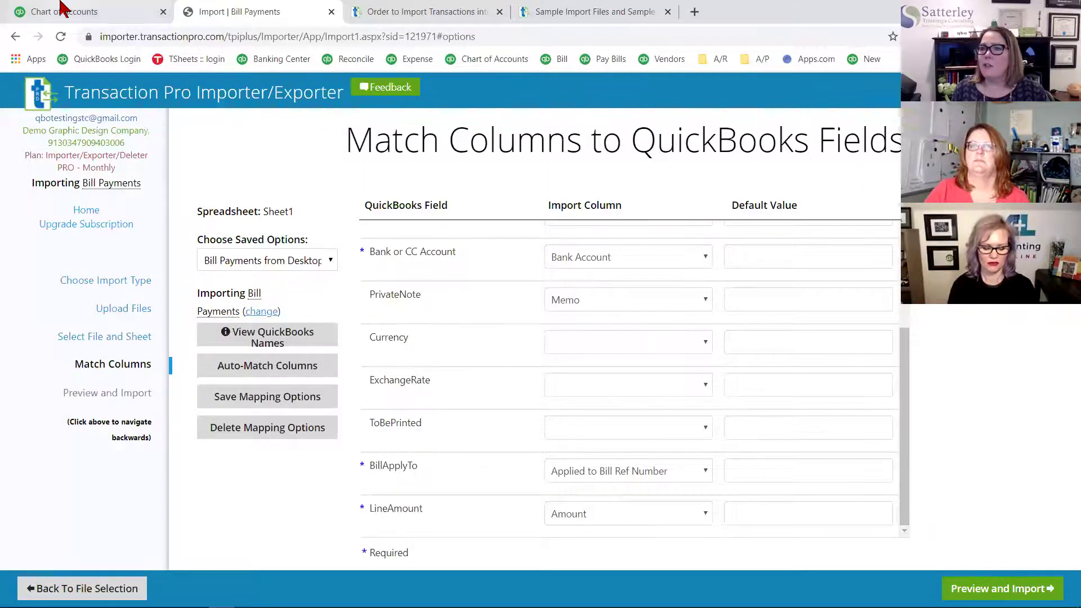
pyautogui.click(90, 13)
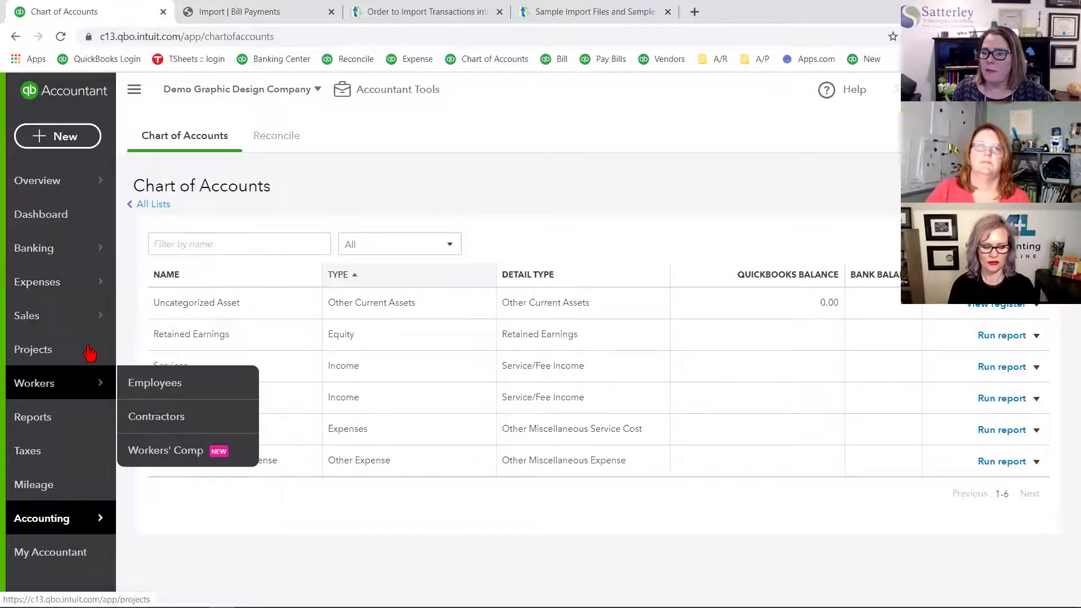
pyautogui.click(299, 10)
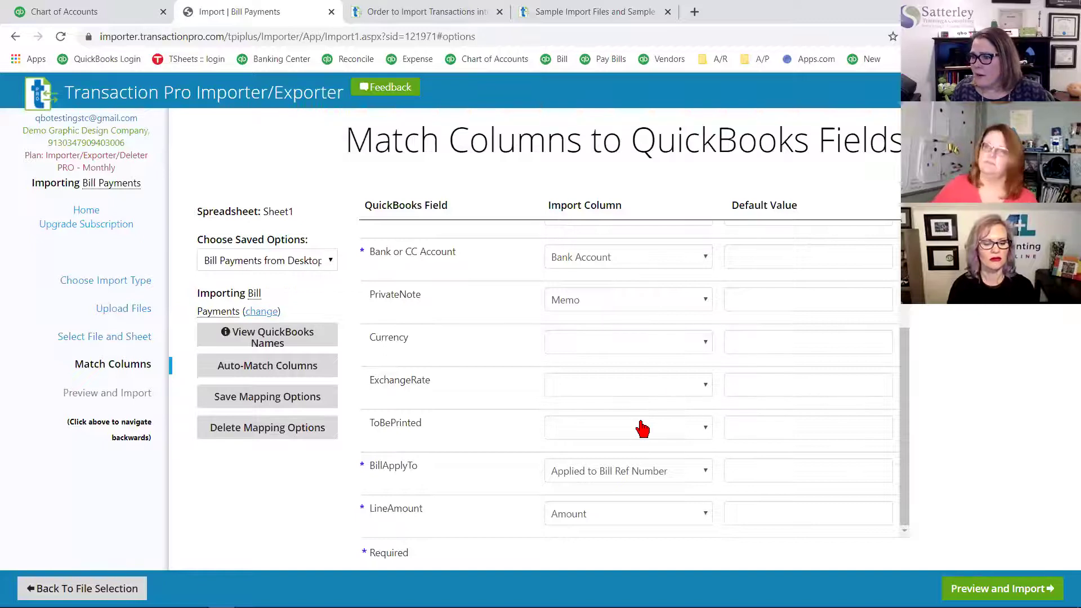
pyautogui.click(698, 431)
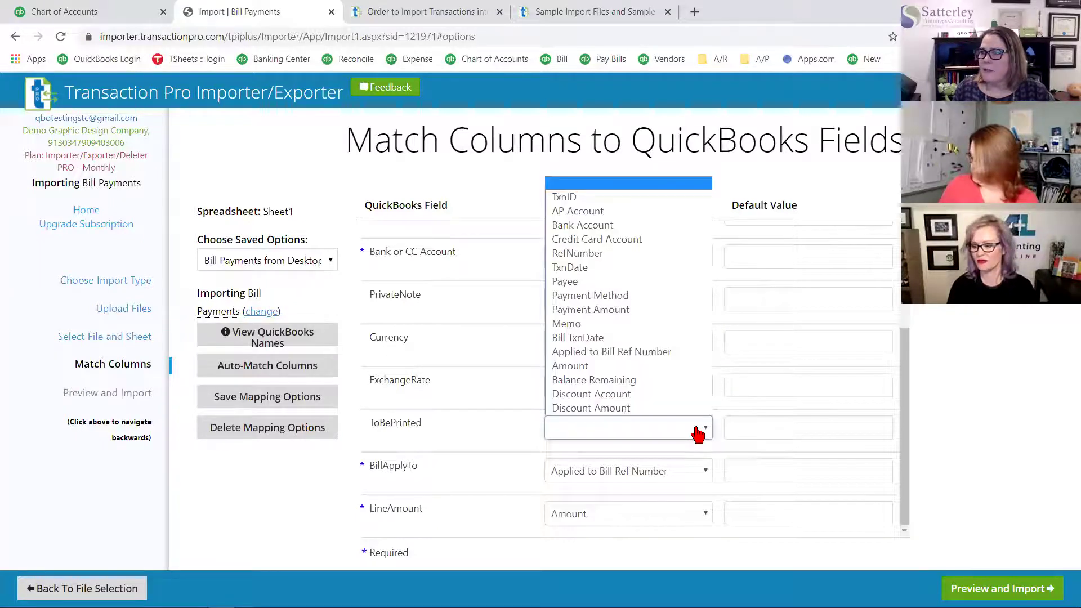
pyautogui.click(745, 421)
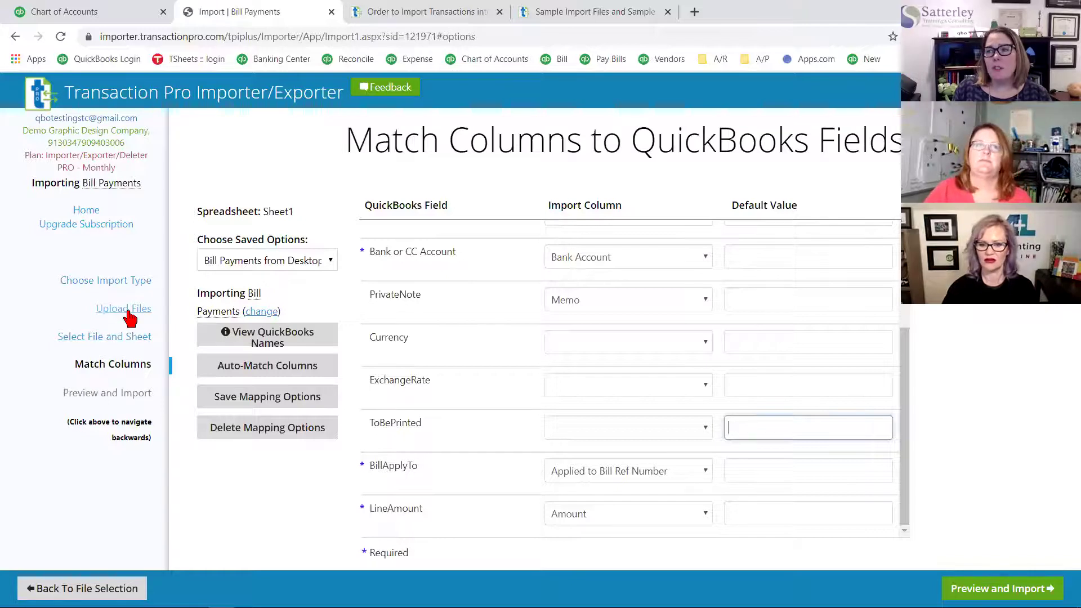
# Step: Go to the Delete Lists & Transactions tool and choose Bill Payments as the delete type
pyautogui.click(89, 213)
pyautogui.click(396, 275)
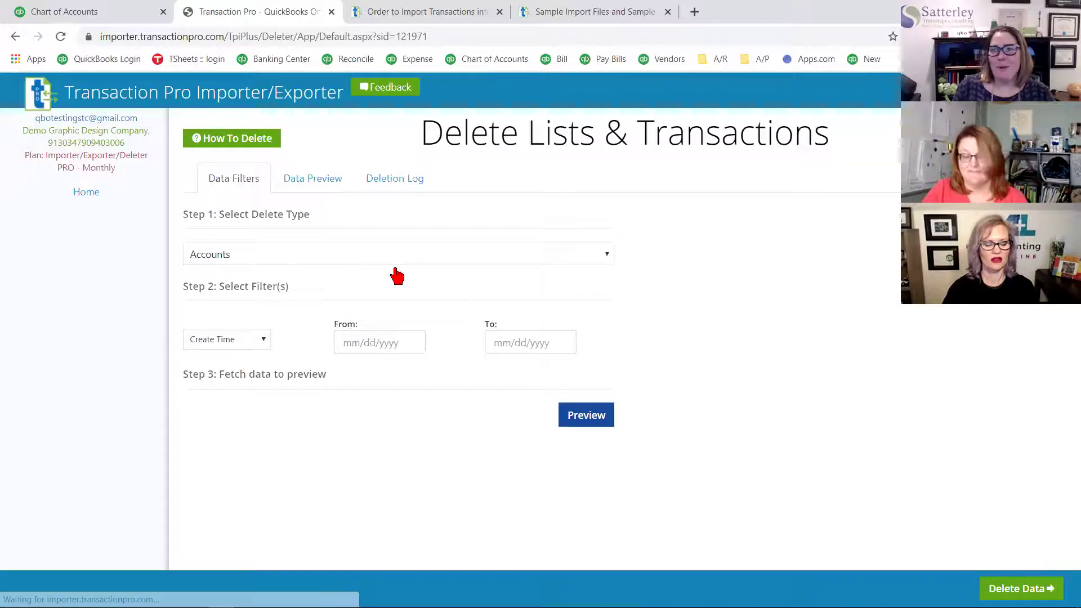
pyautogui.click(279, 259)
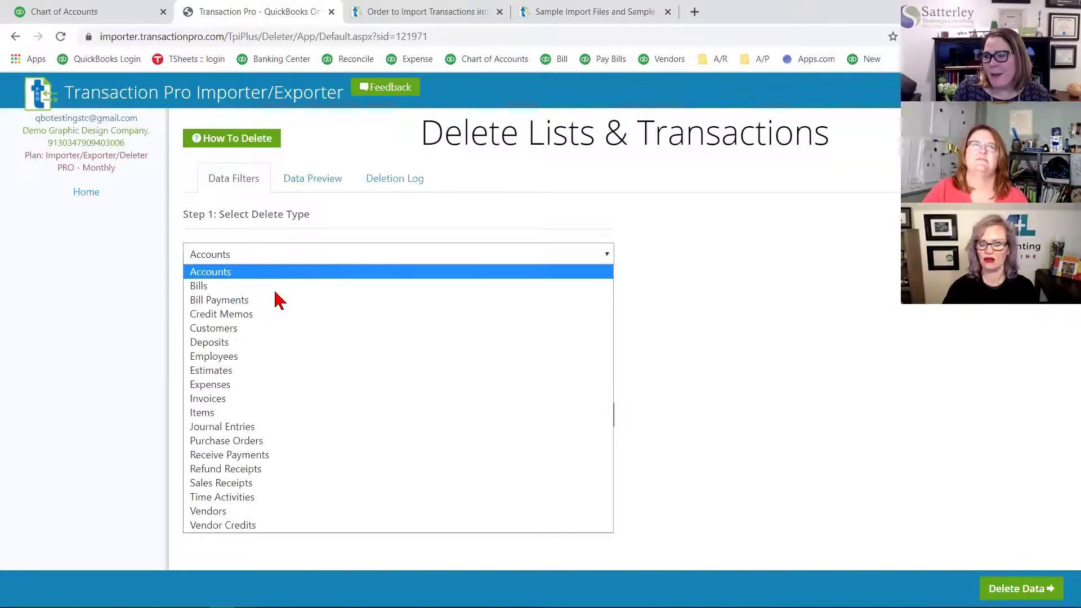
pyautogui.click(278, 302)
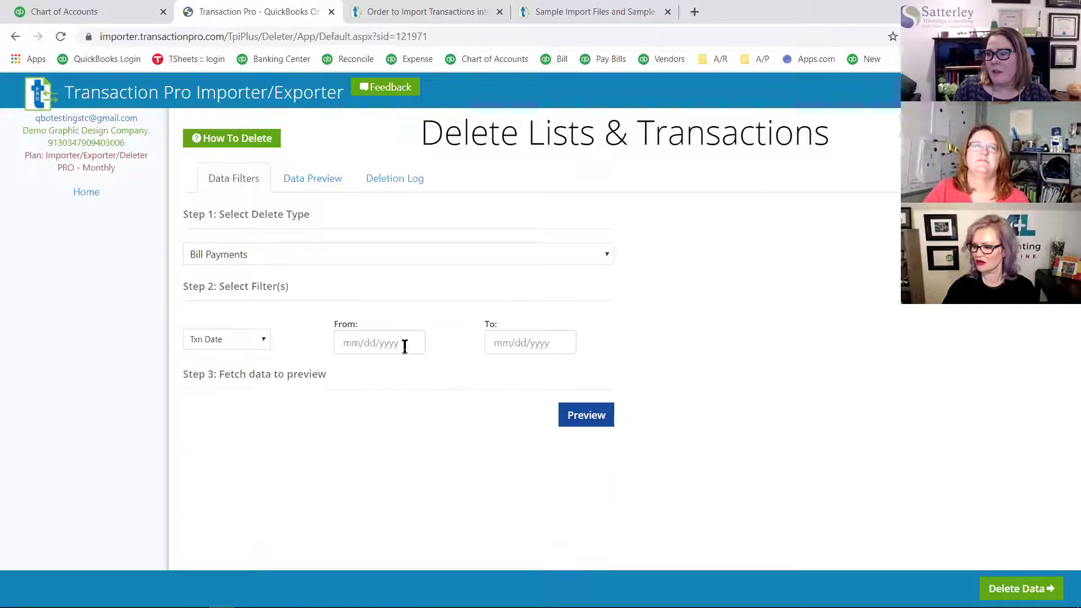
# Step: Filter the bill payments by Create Time from 02/11/2020 to 02/11/2020 and fetch them for preview
pyautogui.click(379, 341)
pyautogui.click(224, 343)
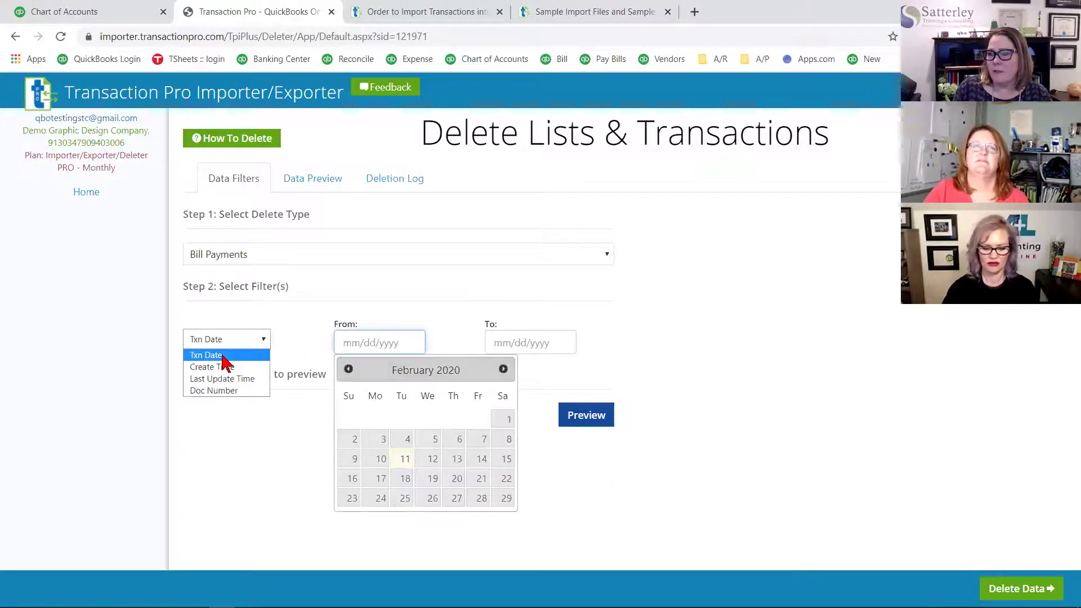
pyautogui.click(223, 367)
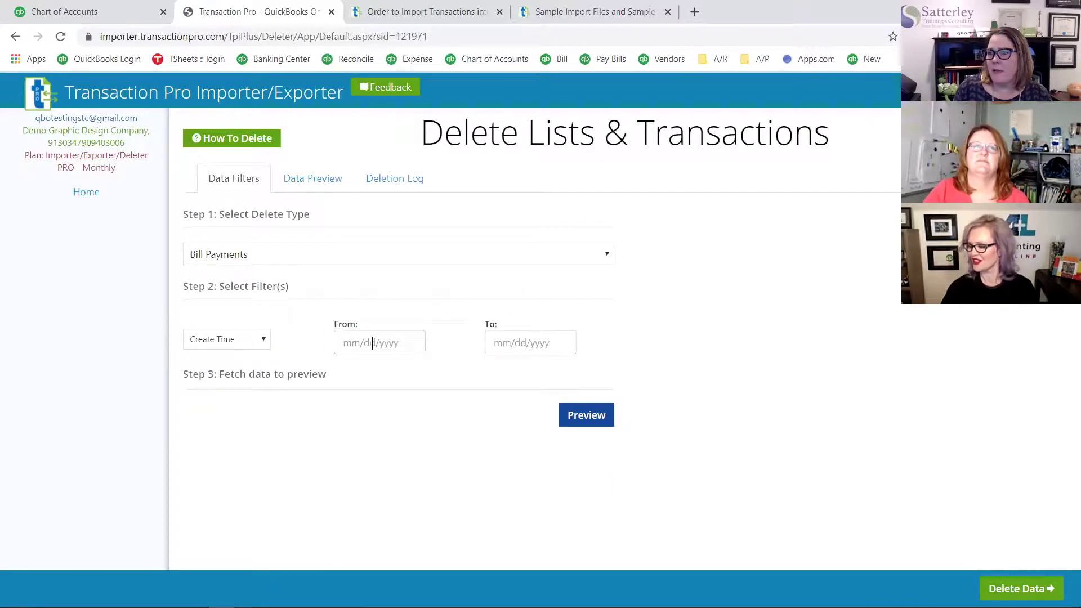
pyautogui.click(372, 344)
pyautogui.click(405, 462)
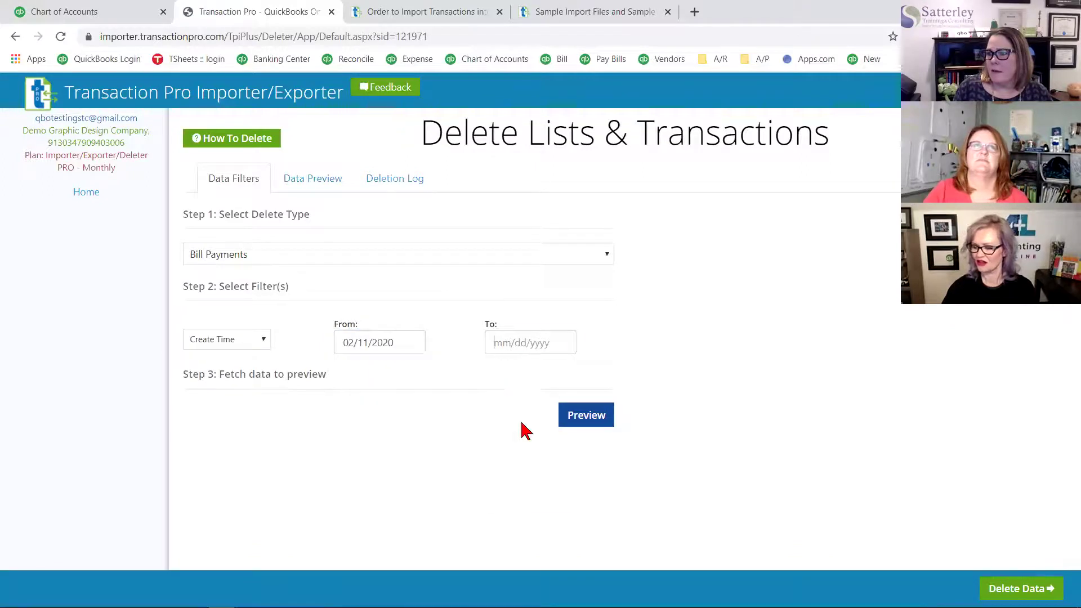
pyautogui.click(557, 459)
pyautogui.click(574, 422)
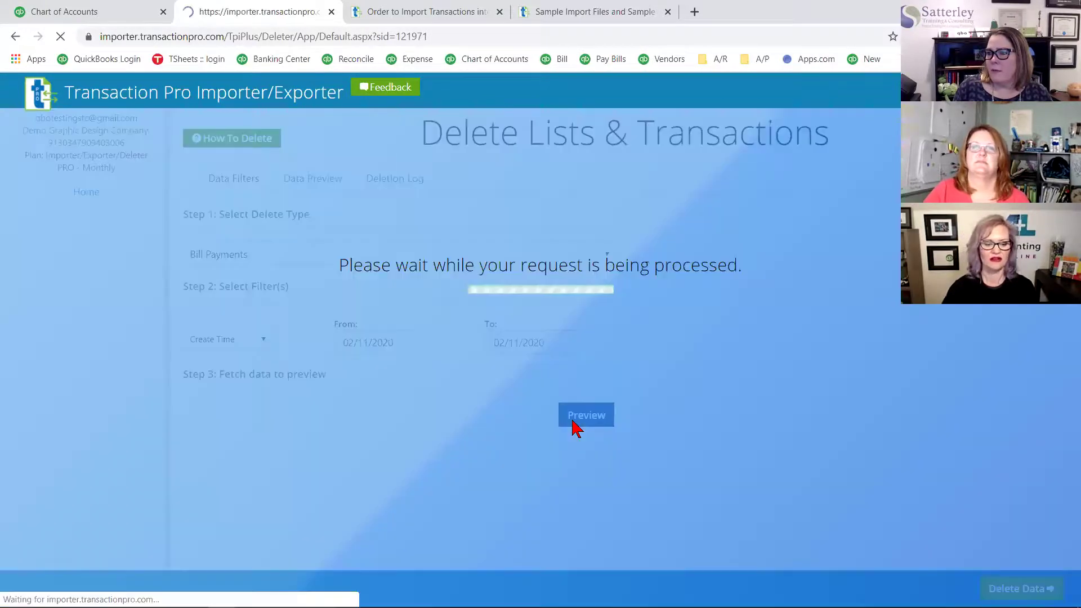
pyautogui.click(1021, 589)
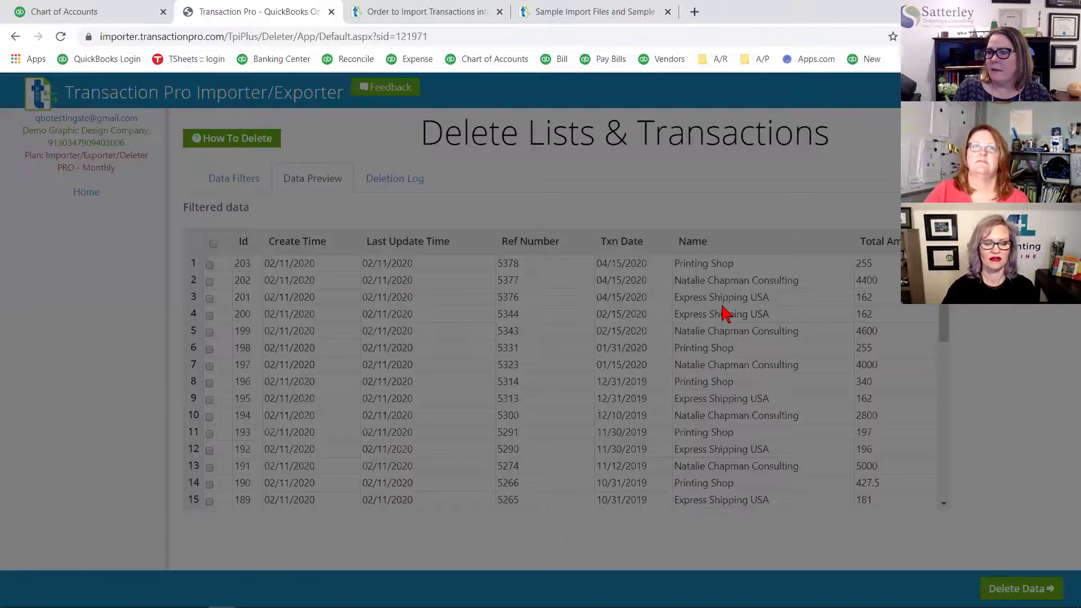
pyautogui.click(524, 207)
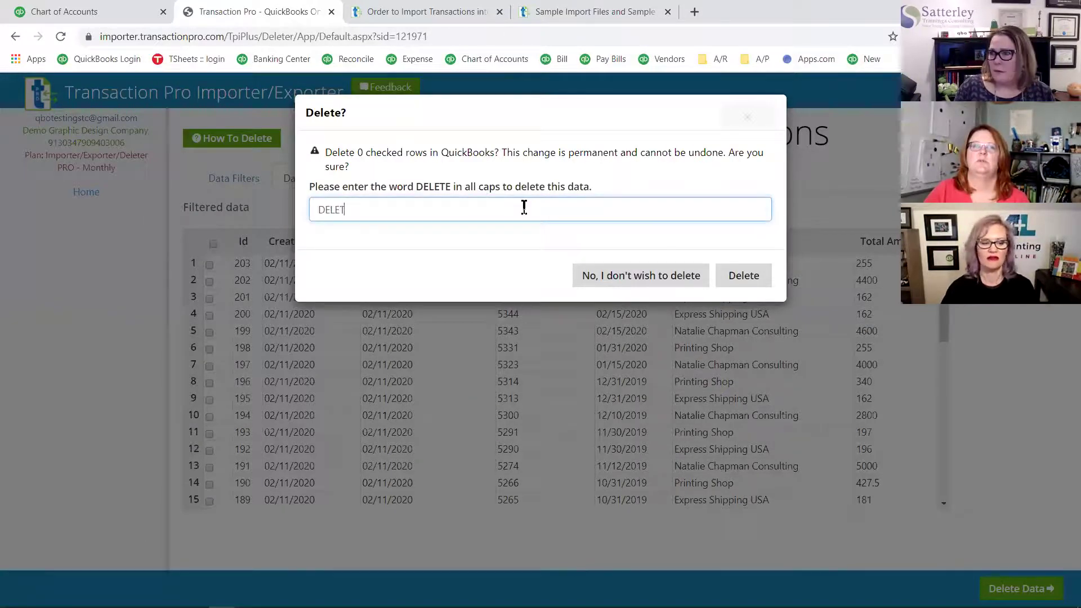
pyautogui.write('DELETE')
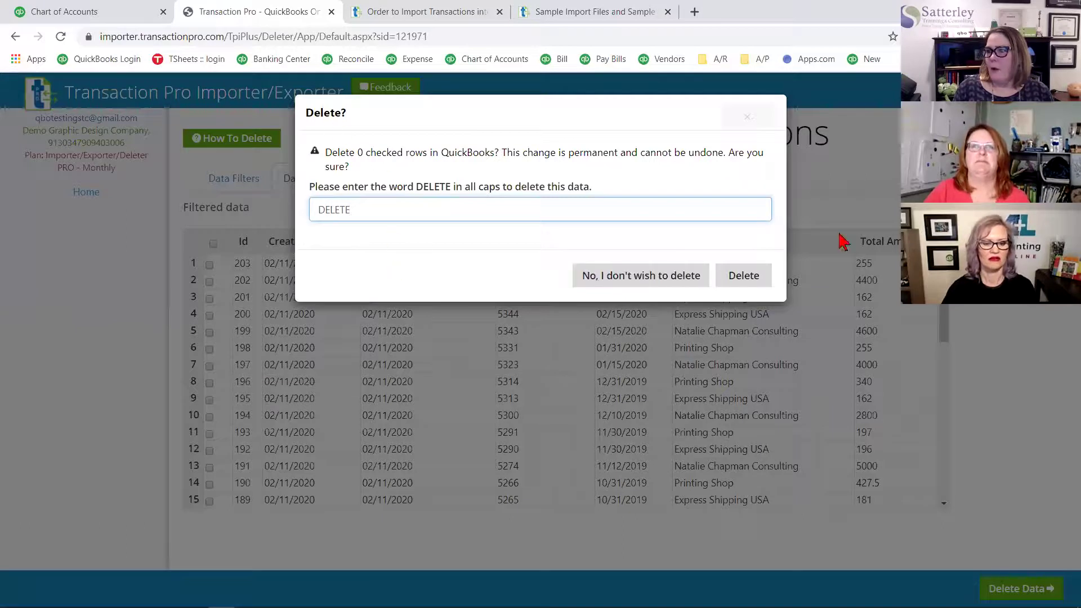
pyautogui.click(647, 284)
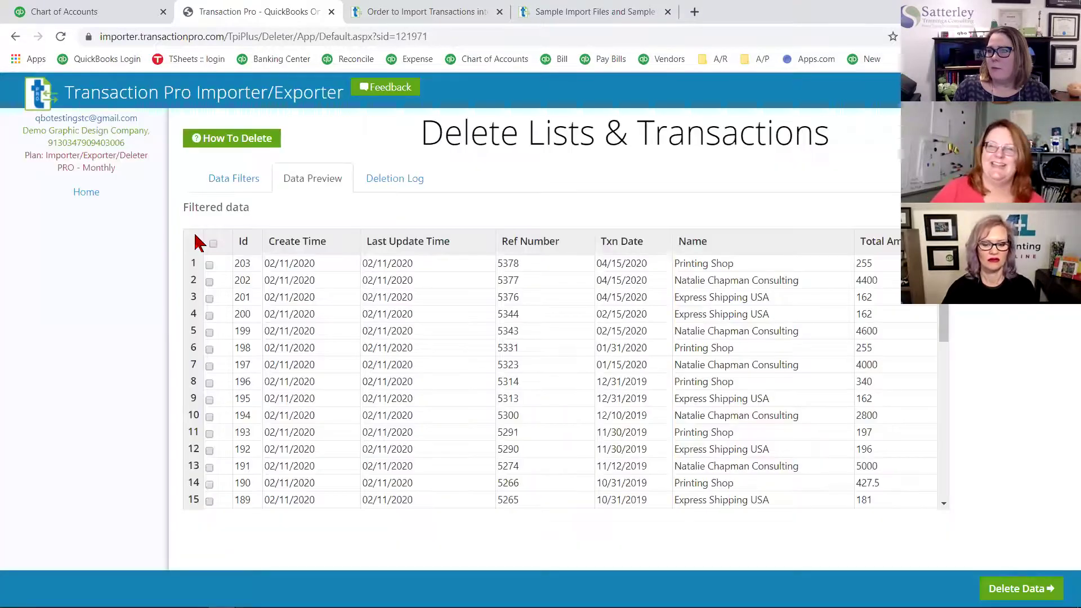
# Step: Check all previewed bill payments and submit them for deletion, confirming with the word DELETE
pyautogui.click(214, 244)
pyautogui.scroll(-3, 454, 411)
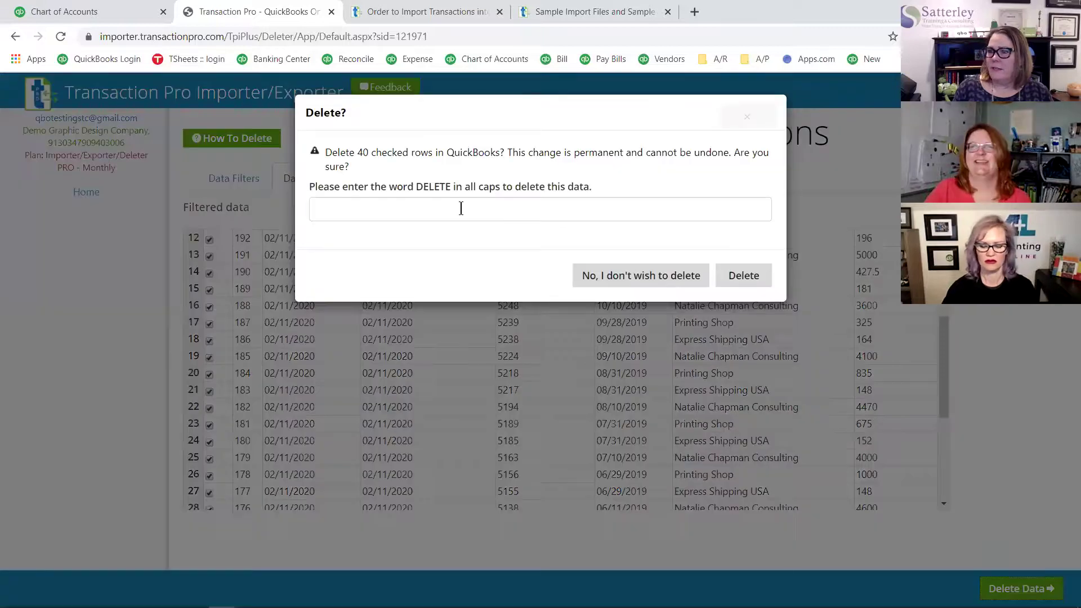
pyautogui.click(461, 208)
pyautogui.write('DELETE')
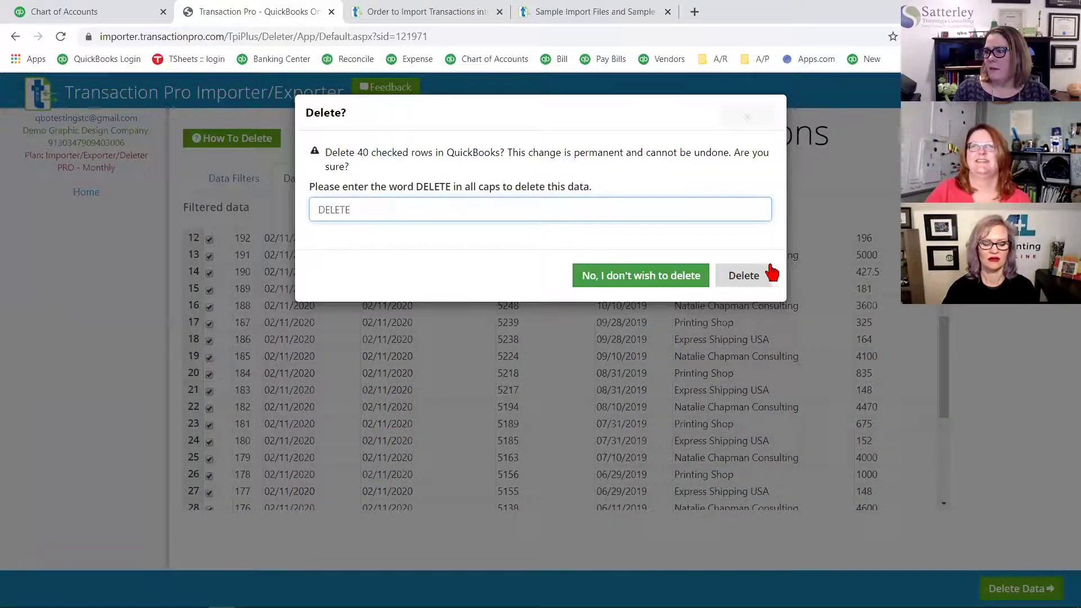
pyautogui.click(751, 283)
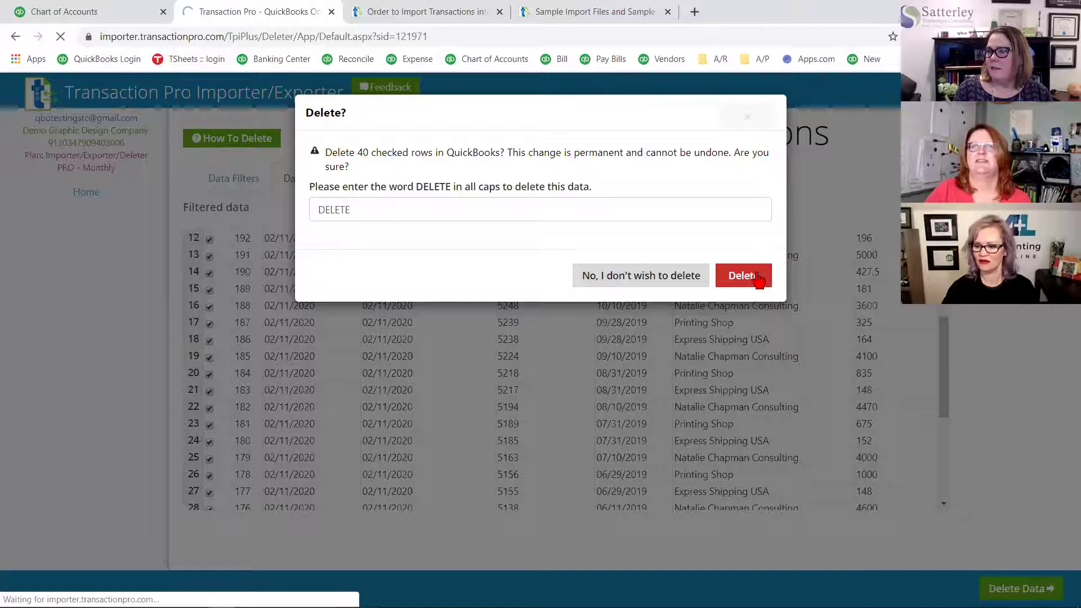
pyautogui.click(760, 281)
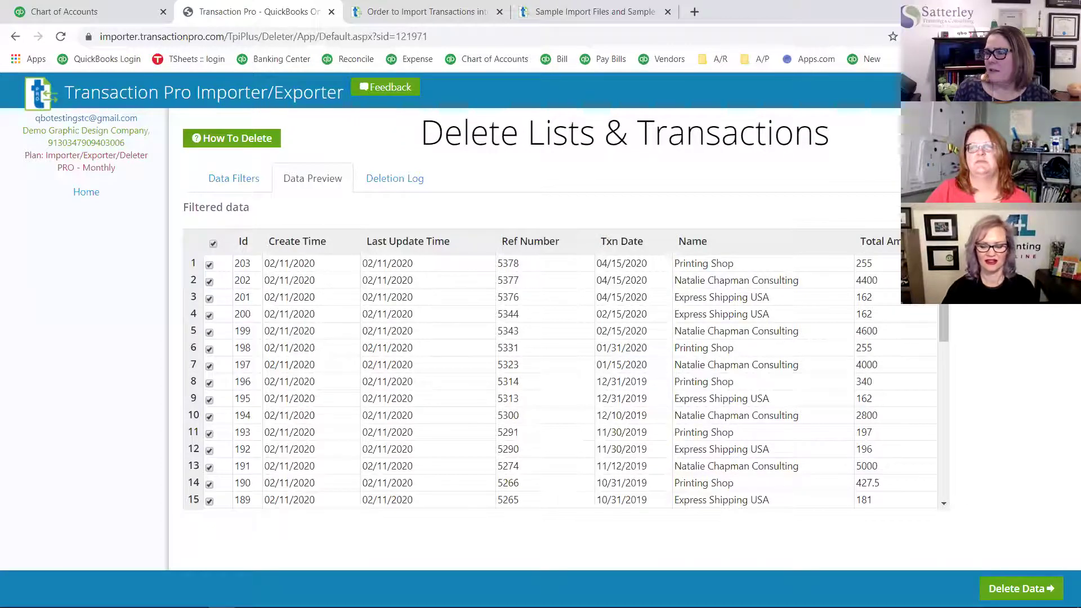
# Step: Submit the deletion of the checked bill payments again, confirming with DELETE
pyautogui.click(1020, 589)
pyautogui.click(528, 213)
pyautogui.write('DELETE')
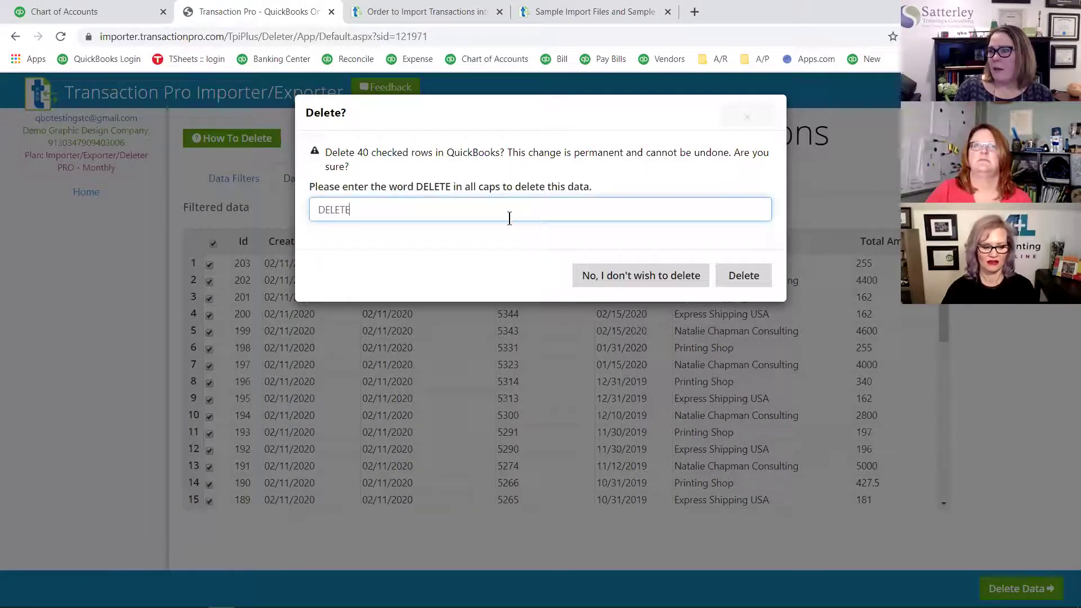
pyautogui.click(762, 279)
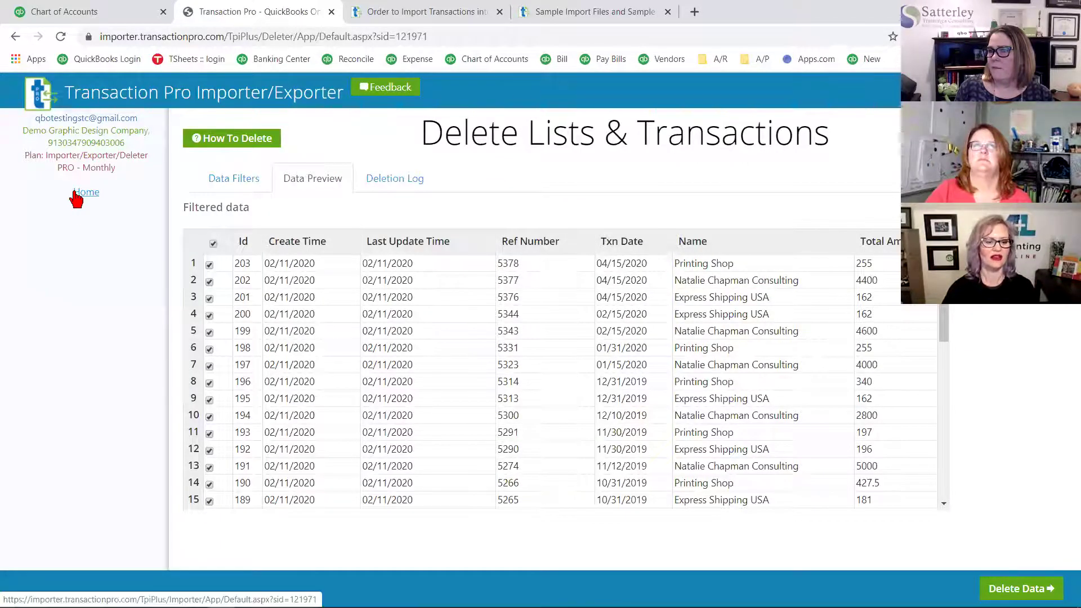
# Step: Check the Deletion Log for the bill payment deletion and return to the data preview
pyautogui.moveTo(945, 325); pyautogui.dragTo(439, 194)
pyautogui.click(429, 185)
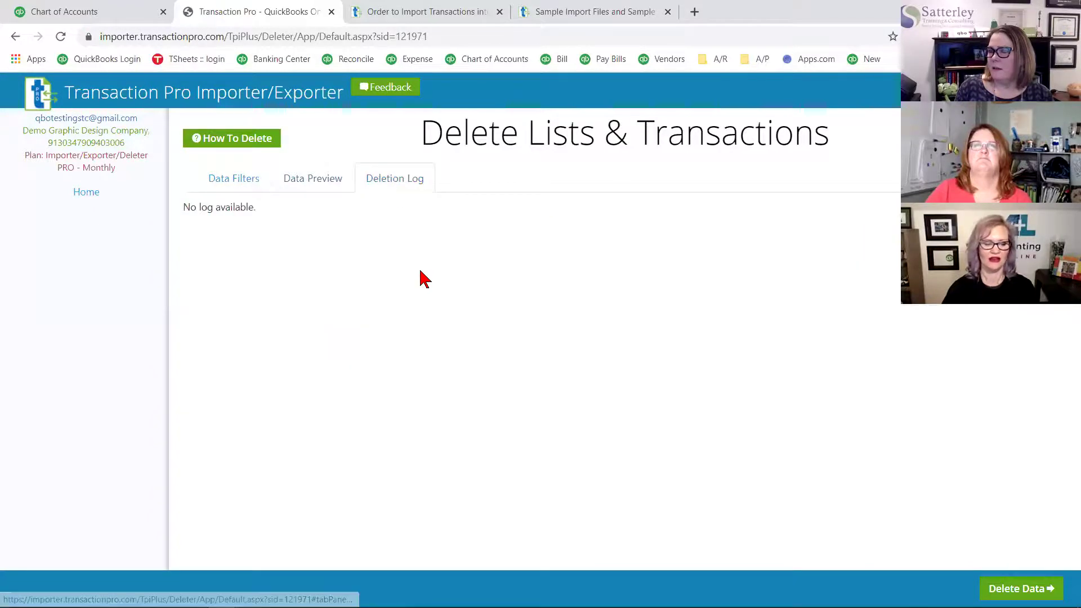
pyautogui.click(326, 177)
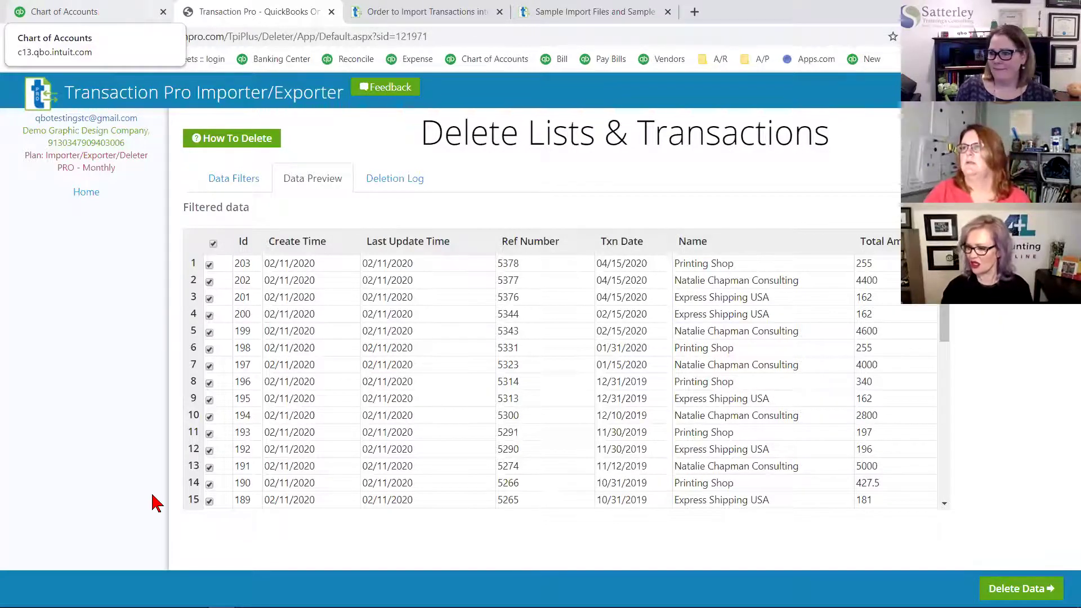
pyautogui.moveTo(246, 597)
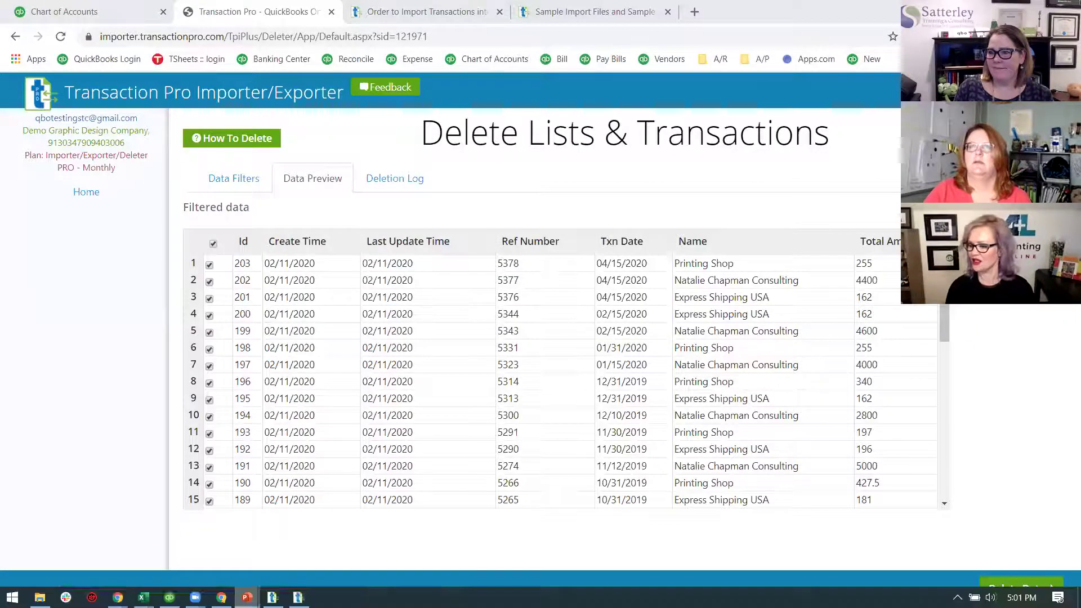
pyautogui.moveTo(272, 545)
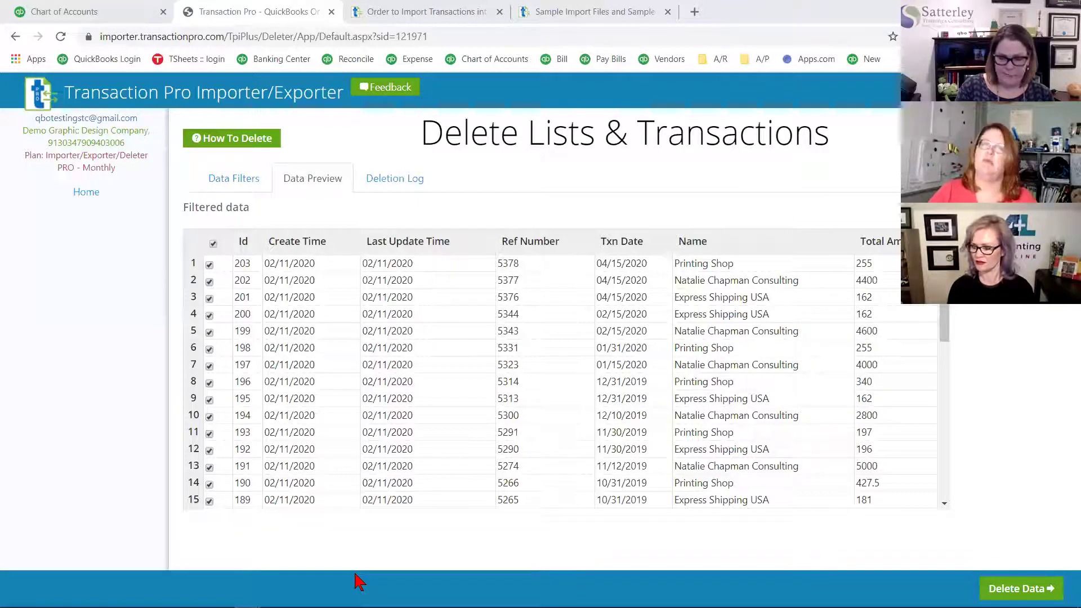
pyautogui.press('super+v')
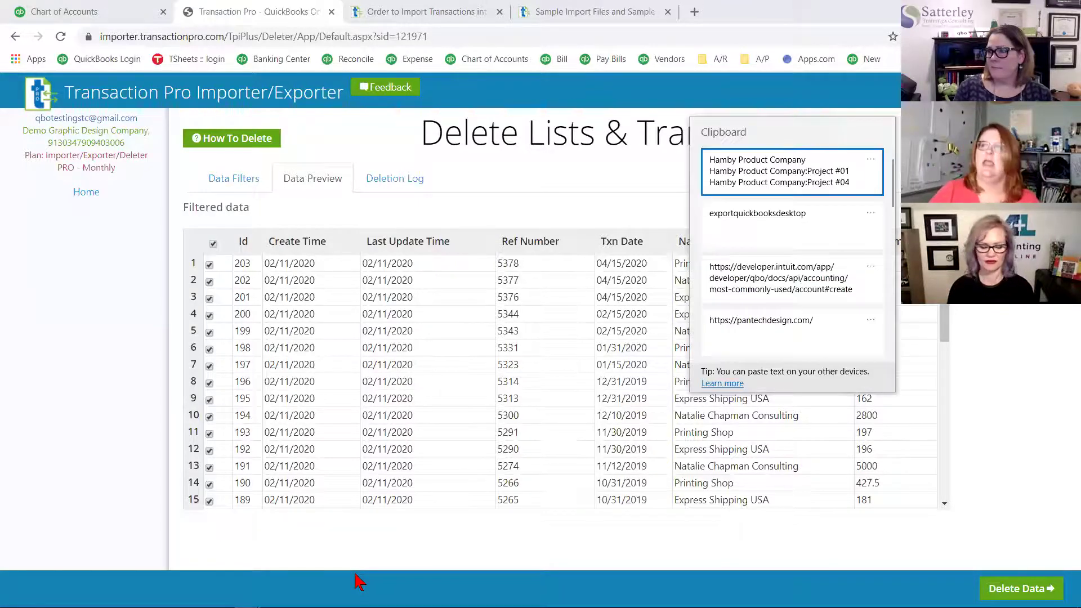
pyautogui.press('Escape')
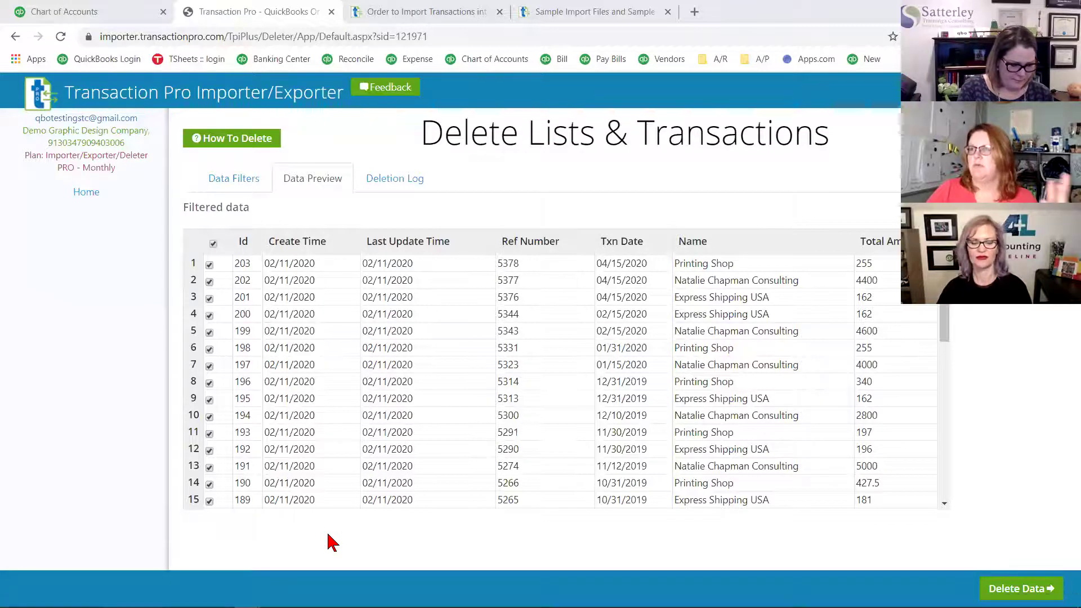
pyautogui.press('super+Tab')
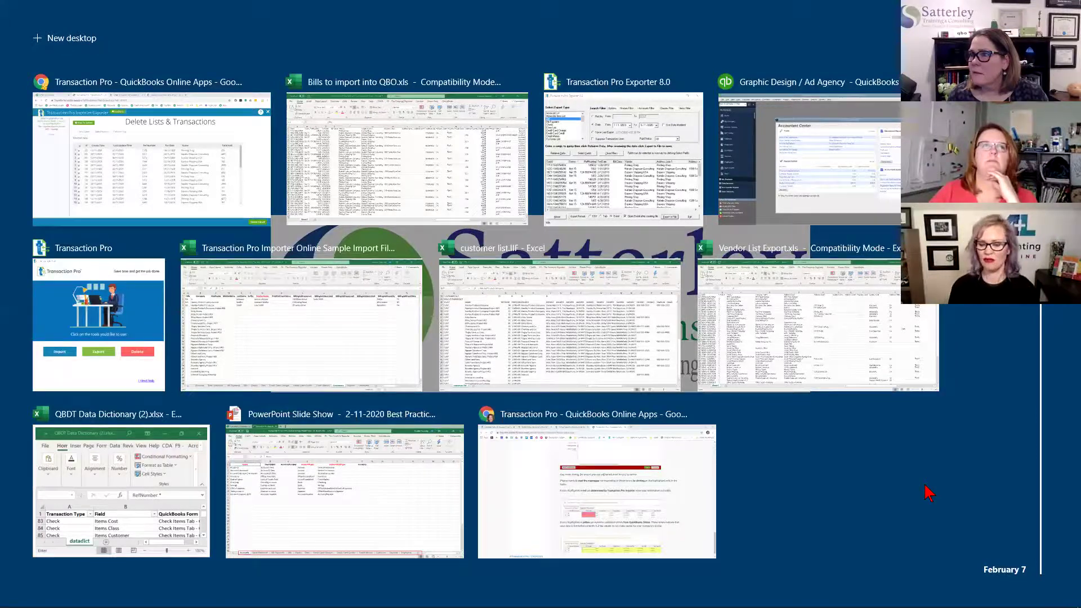
pyautogui.click(140, 164)
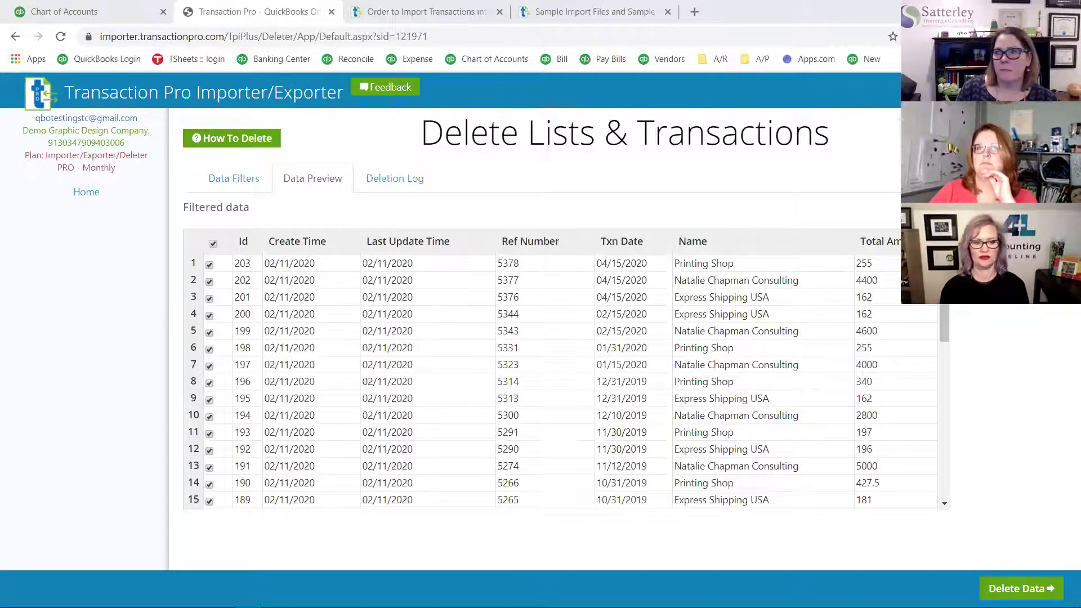
# Step: Switch to the PowerPoint slide show and jump to the "Tips and things to know" slide
pyautogui.hotkey('alt', 'Tab')
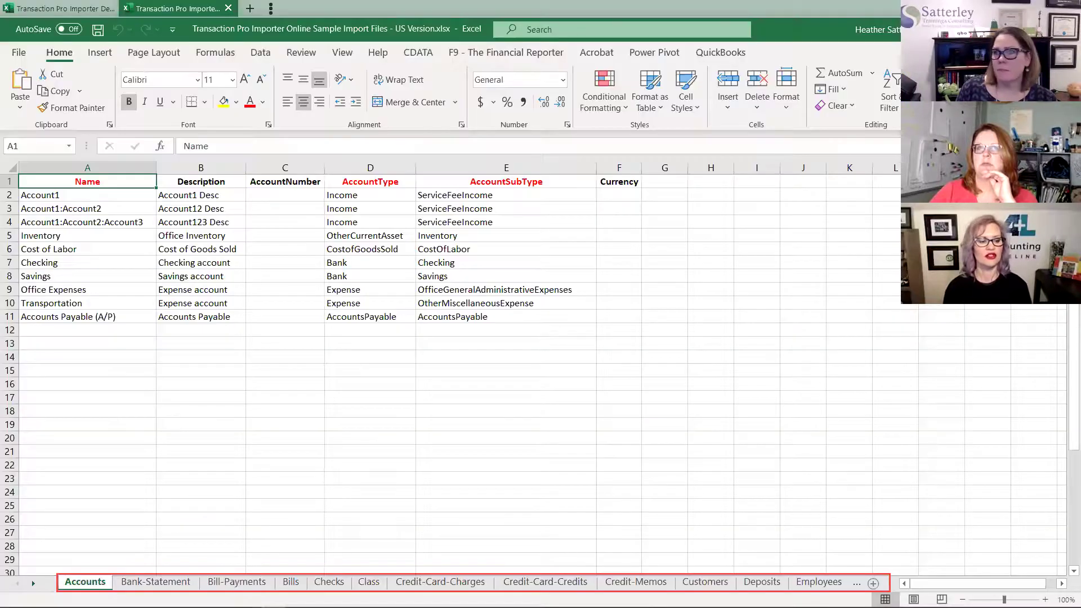
pyautogui.hotkey('alt', 'Tab')
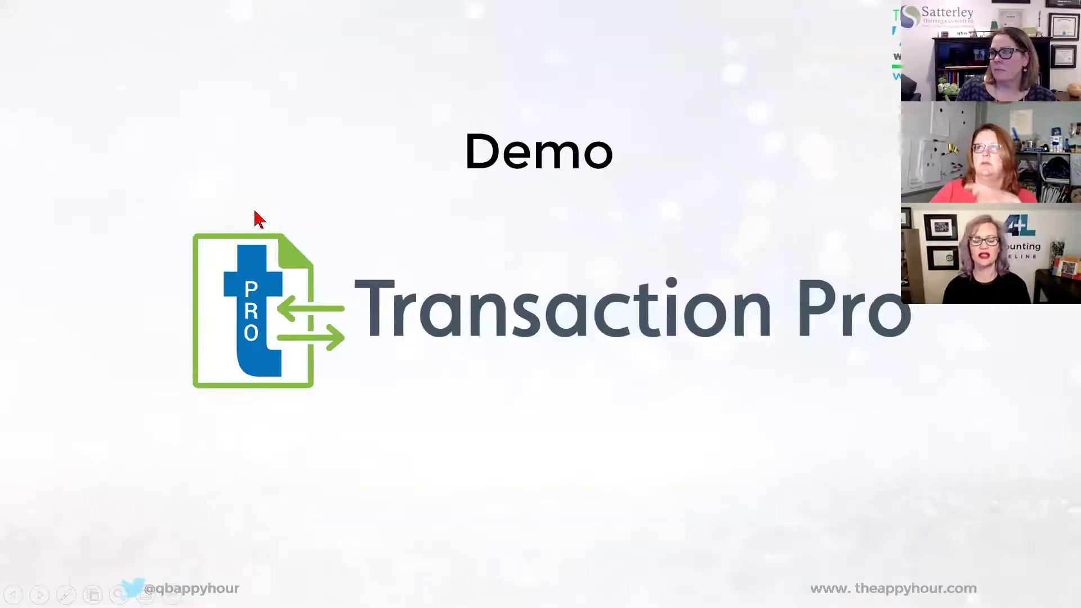
pyautogui.click(255, 212)
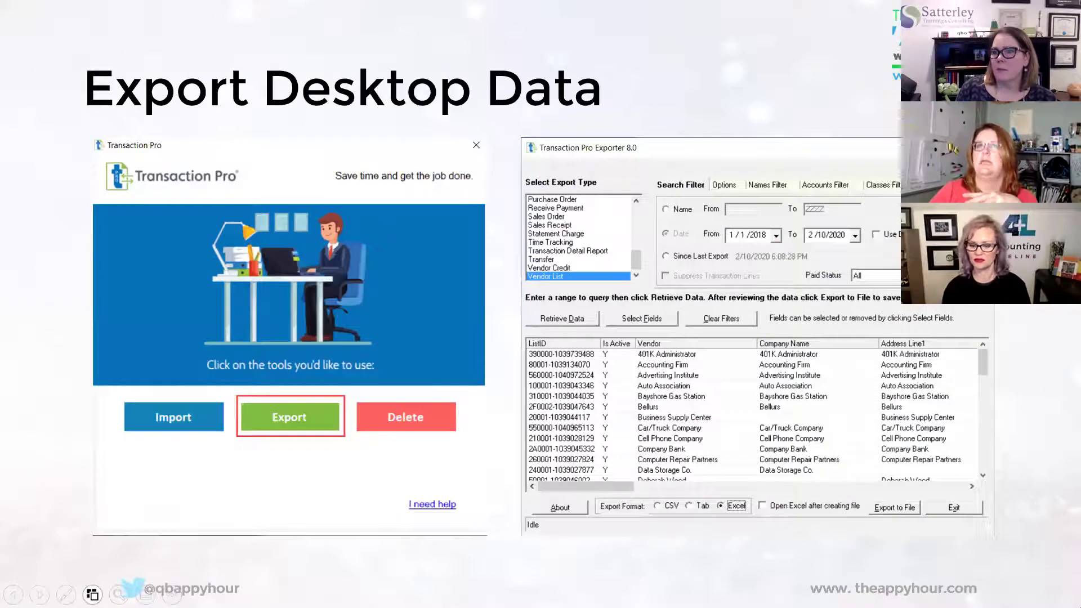
pyautogui.click(92, 594)
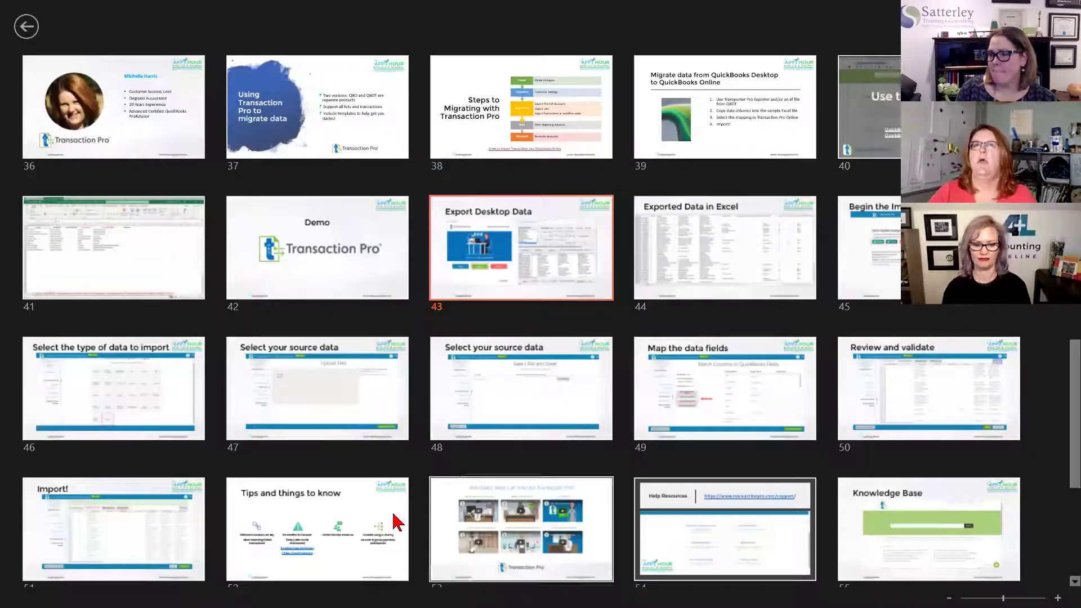
pyautogui.click(358, 527)
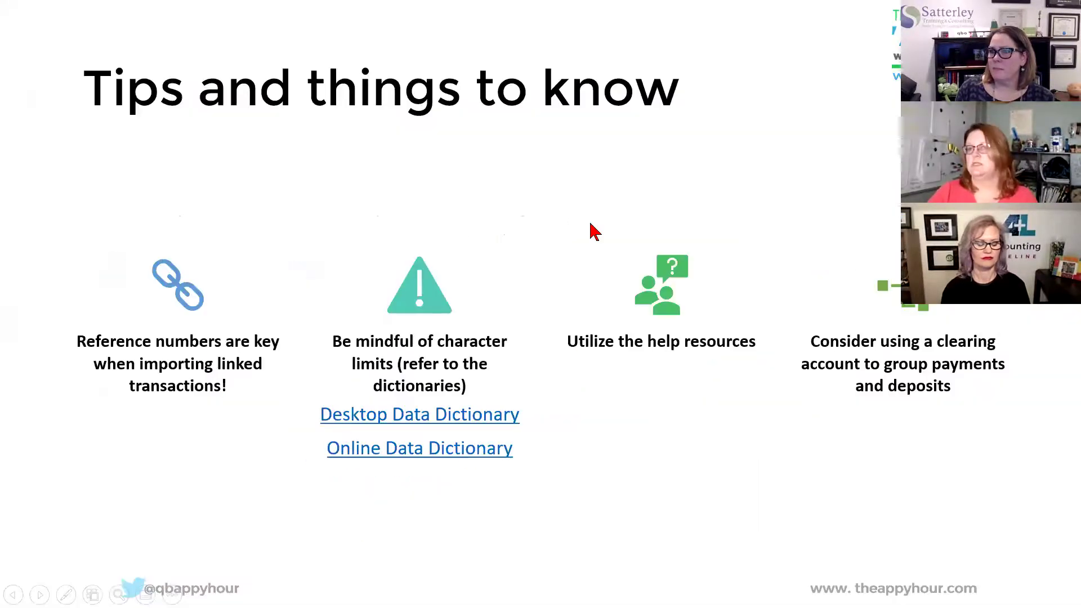